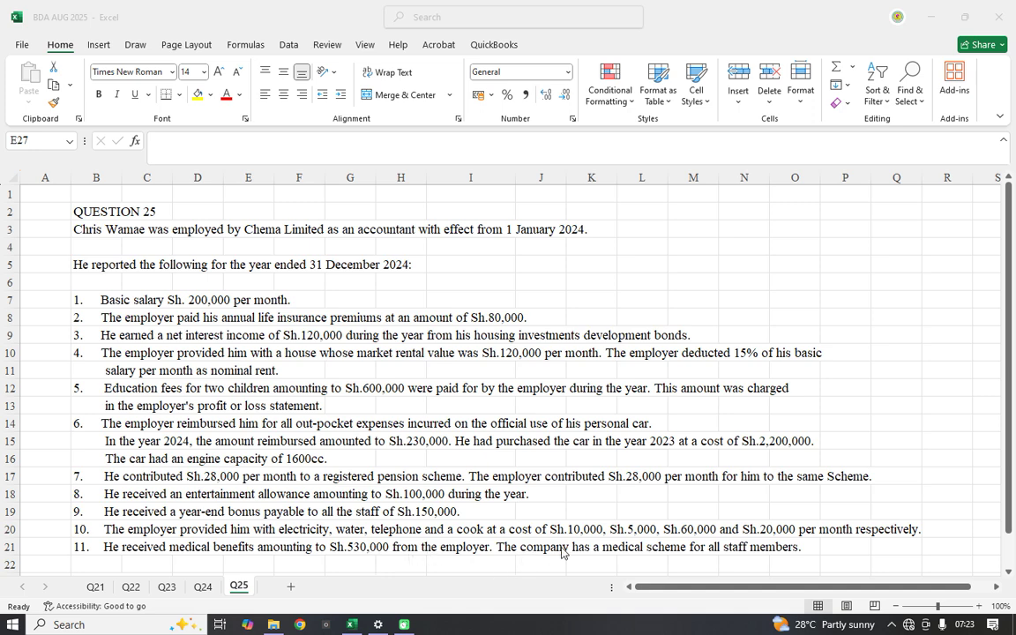
- Enter the taxpayer's name in cell F26
scroll(562, 552, "down", 2)
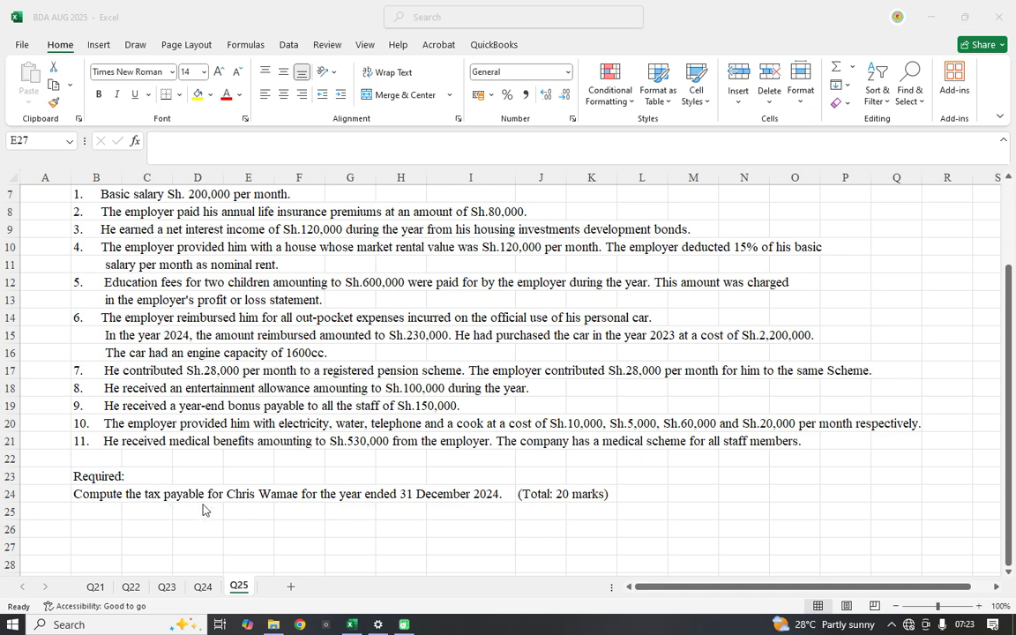
scroll(320, 526, "down", 1)
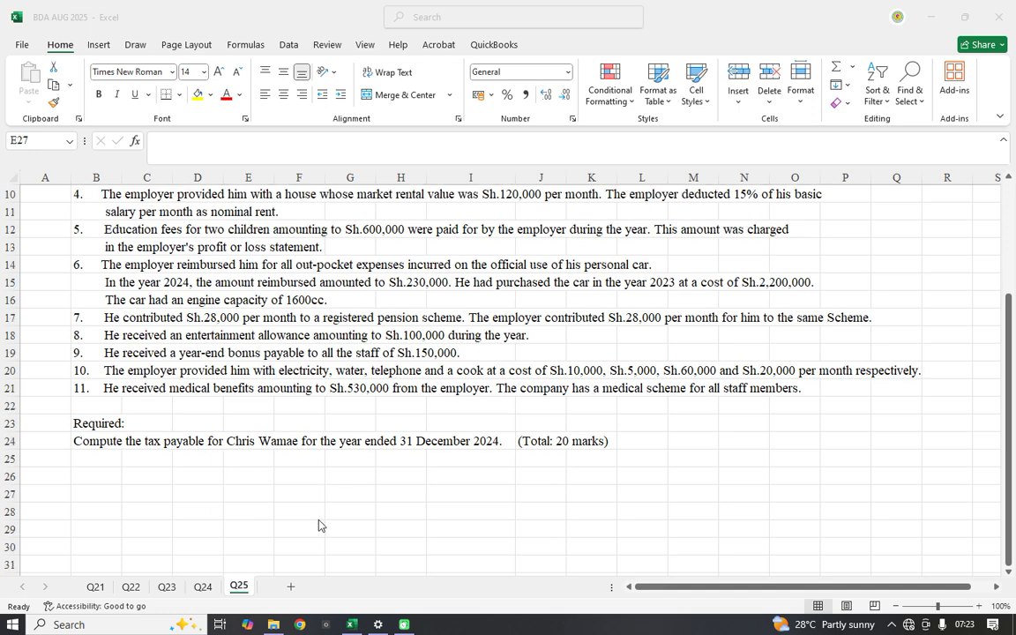
left_click(286, 477)
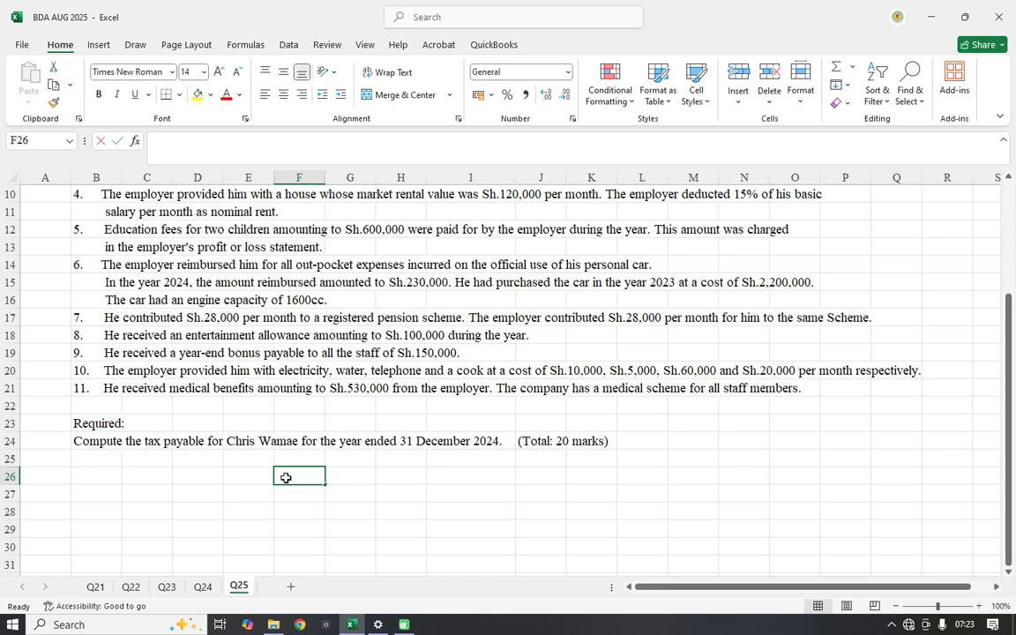
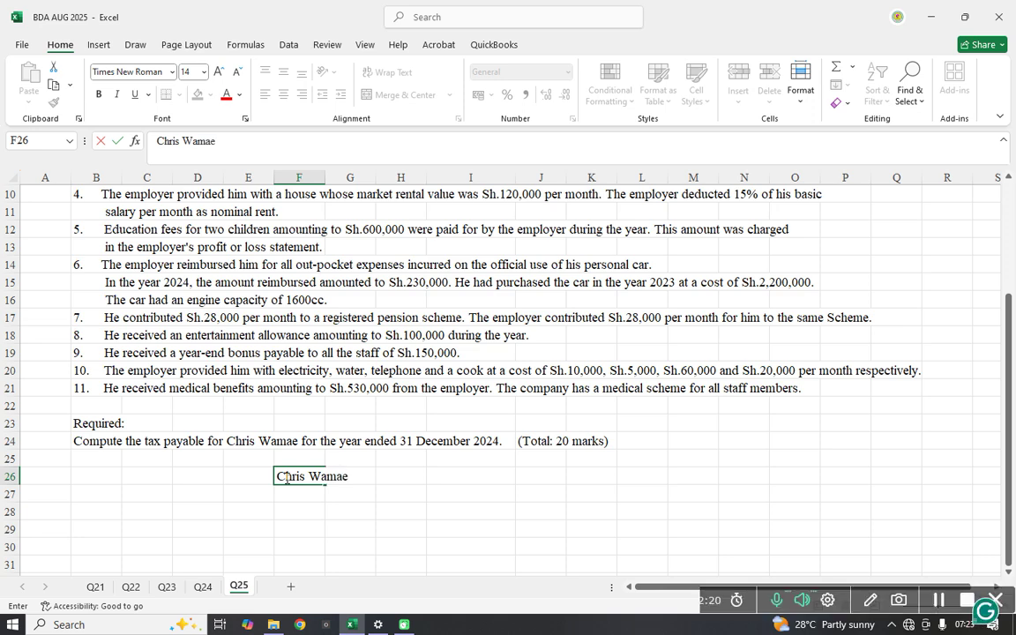
key("ctrl+Return")
- Type the heading 'Total taxable income for the year ended 31 Dec 2024' in E27
left_click(244, 495)
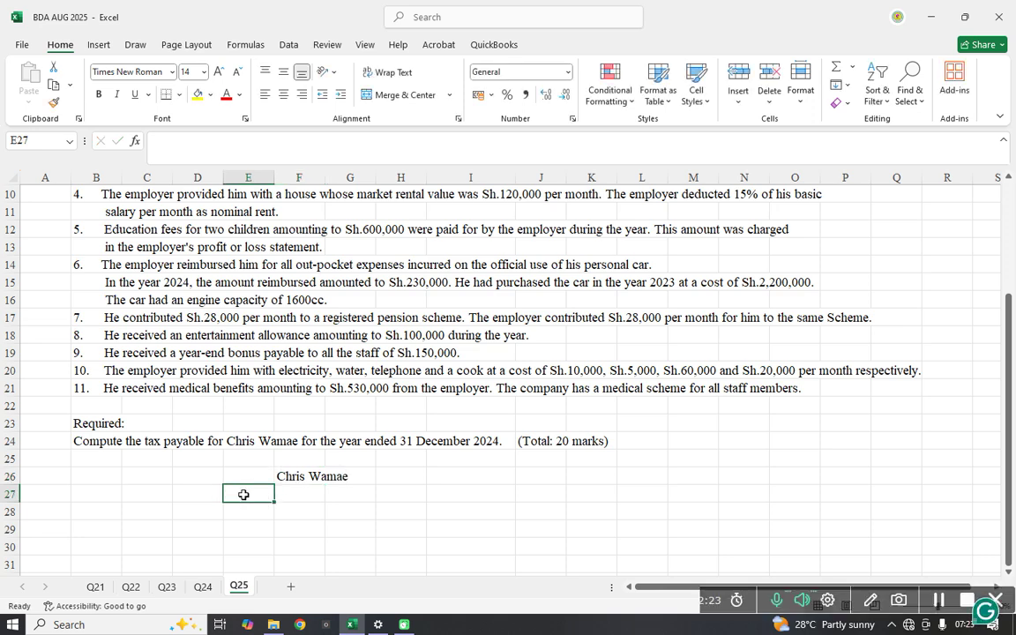
type("tTotal")
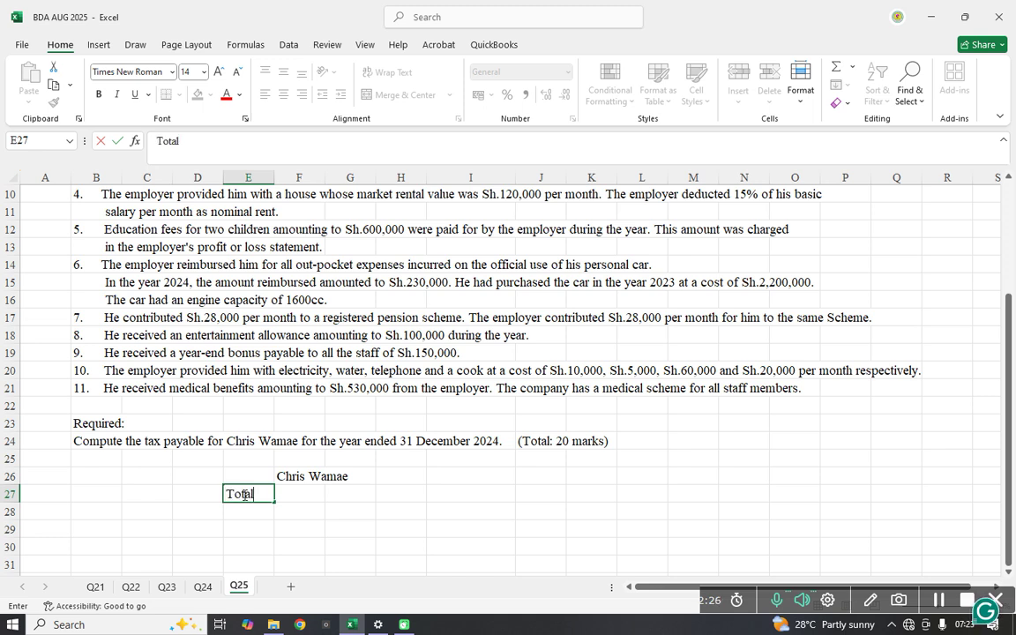
type(" taxable income for the year ende")
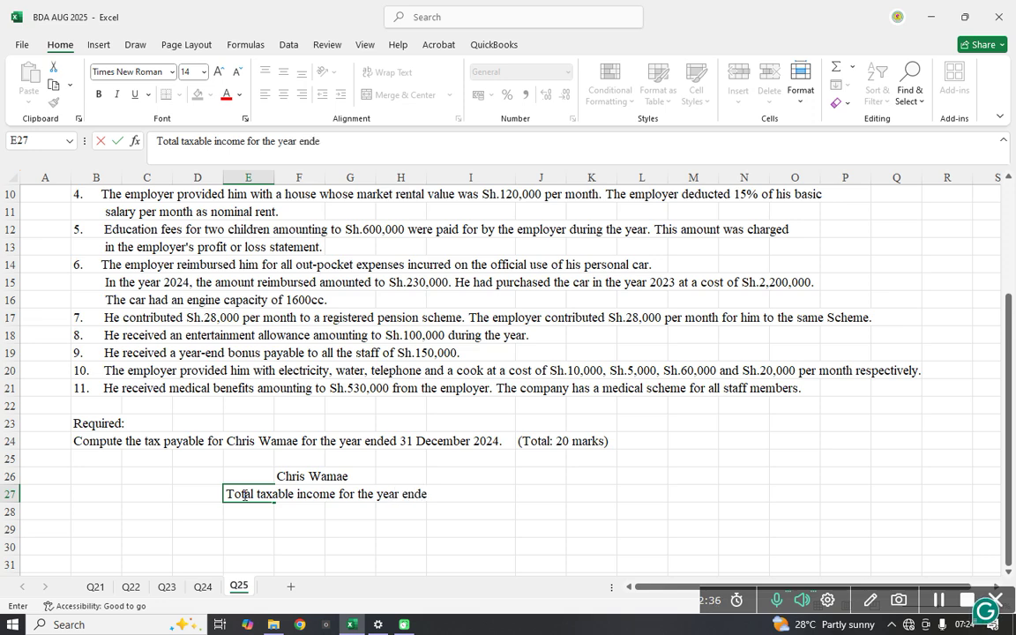
type("d 31 Dec 202")
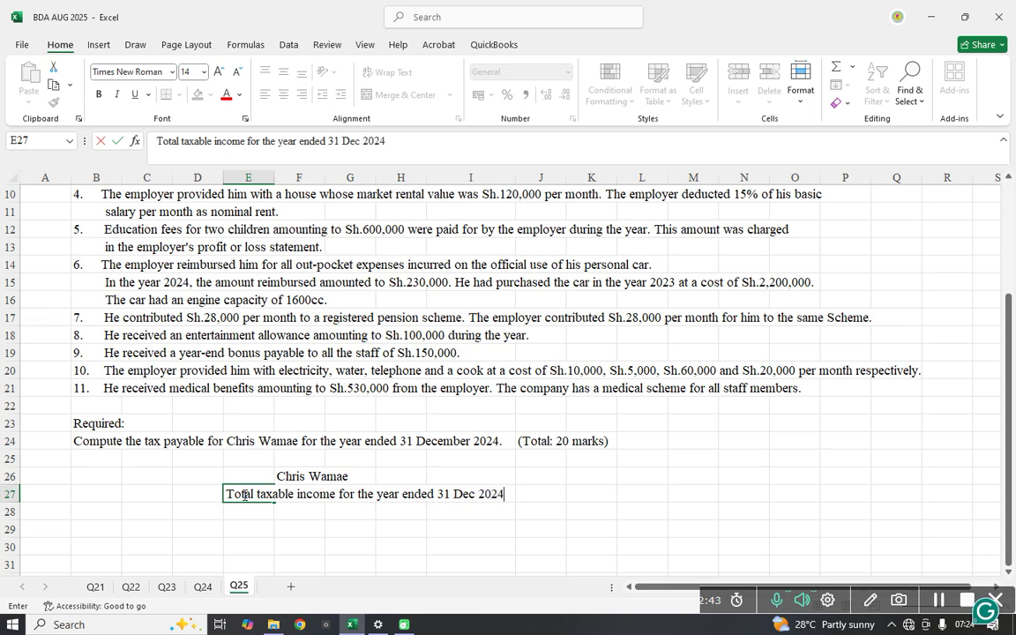
type("4")
scroll(243, 495, "down", 1)
left_click(264, 508)
- Give the heading row E27:J27 a thick bottom border and bold it, then bold the taxpayer's name
left_click_drag(228, 442, 542, 441)
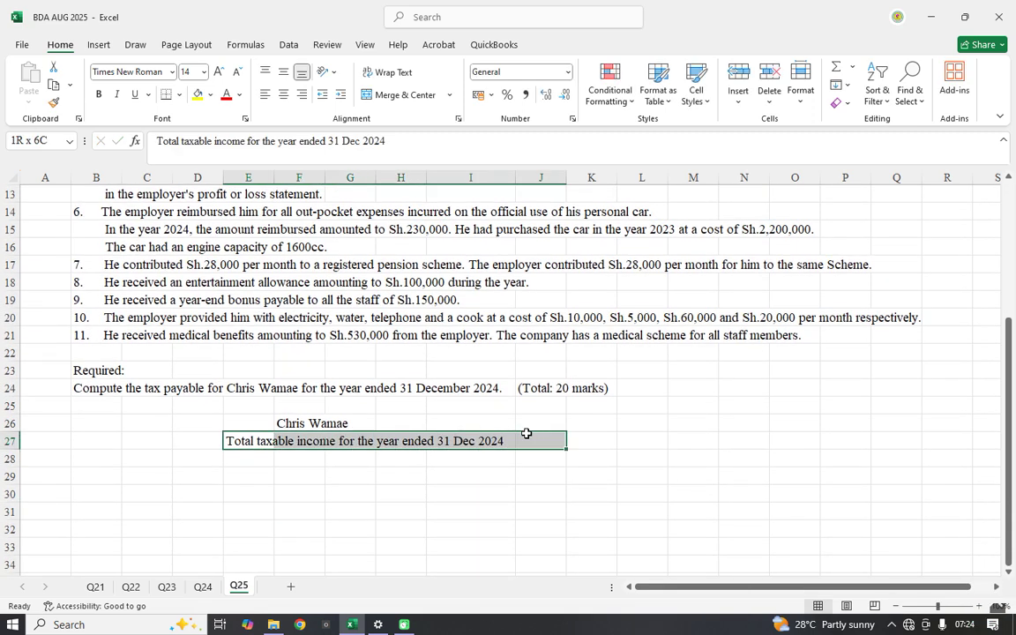
left_click(179, 95)
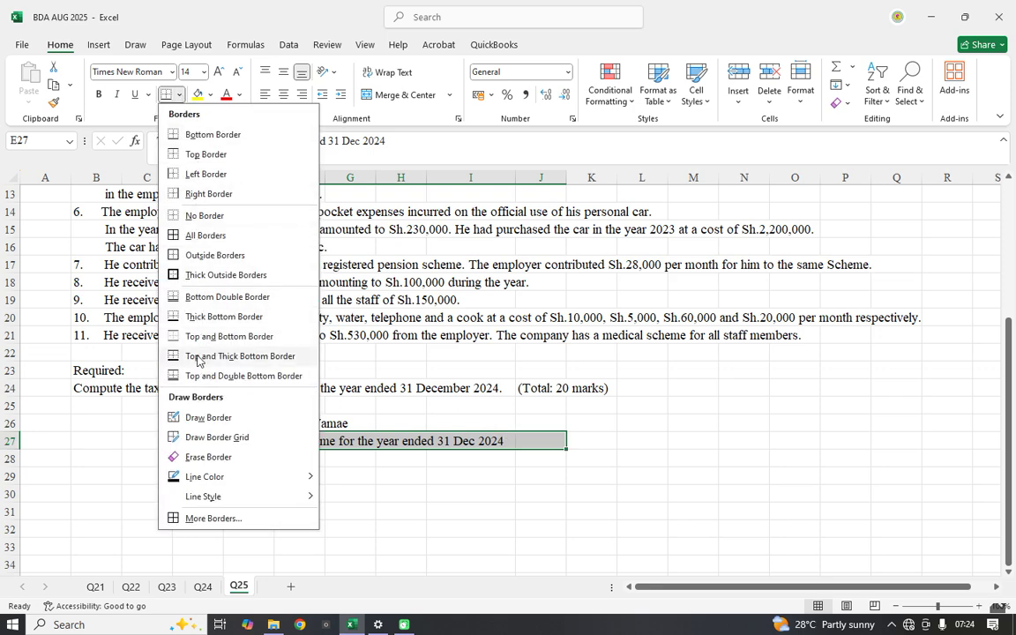
left_click(224, 315)
key("ctrl+b")
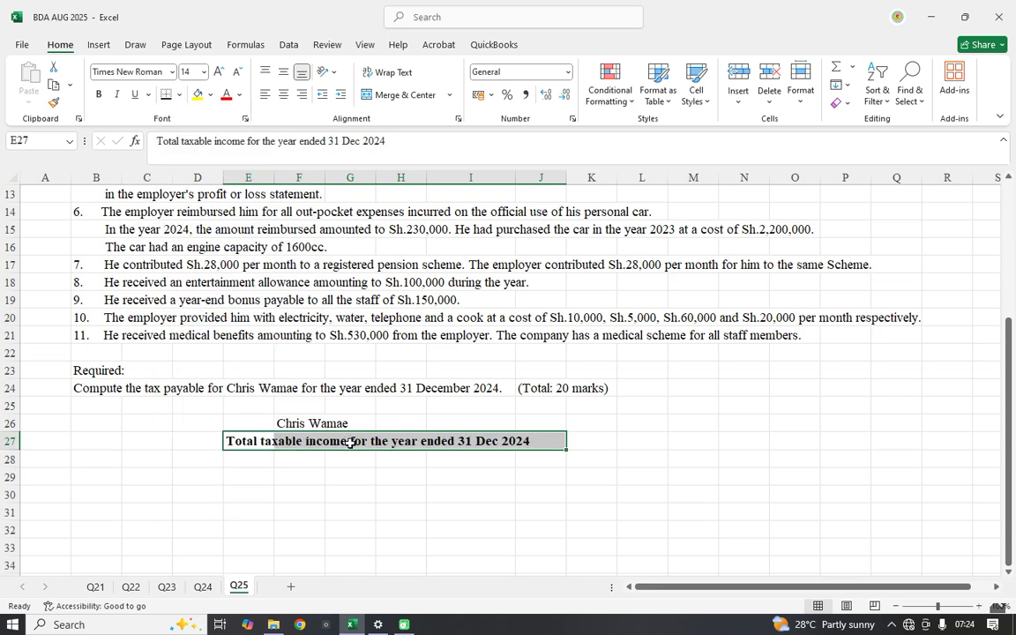
left_click(303, 421)
key("ctrl+b")
- Add a bold 'employment income' label in E28
left_click(250, 461)
type("emplo")
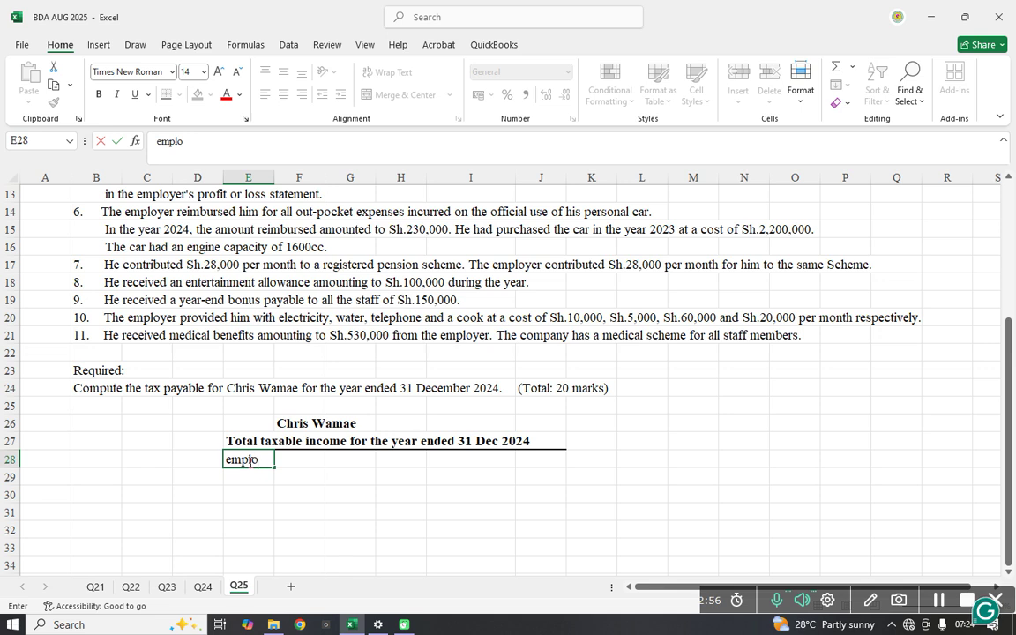
type("yment inc")
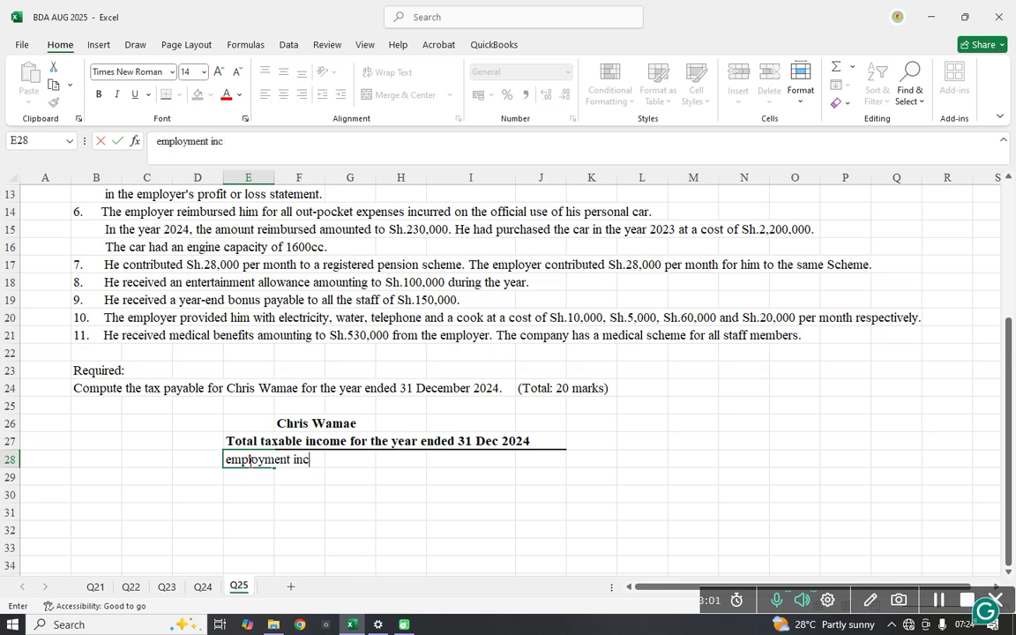
type("ome")
key("Return")
left_click(249, 461)
key("ctrl+b")
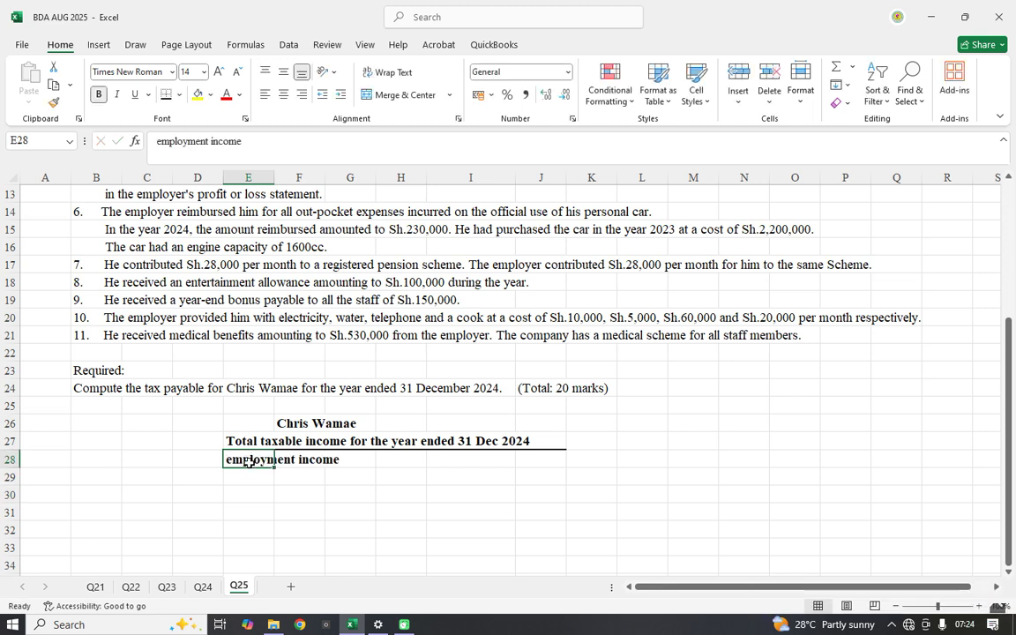
- Enter 'basic salary' in E29 with the formula =200000*12 in J29
left_click(246, 475)
type("bas")
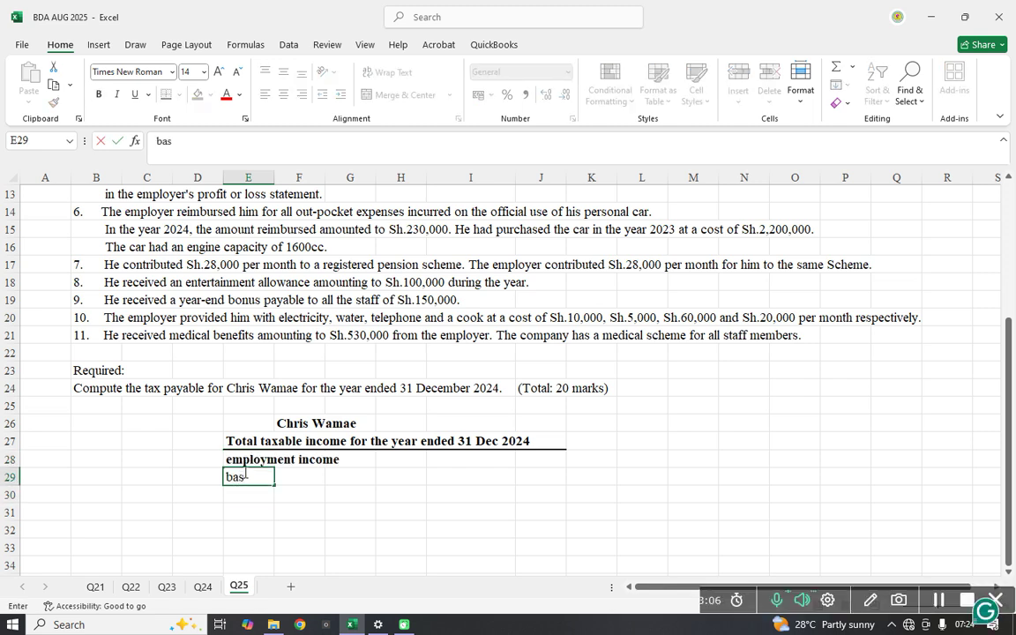
type("ic sala")
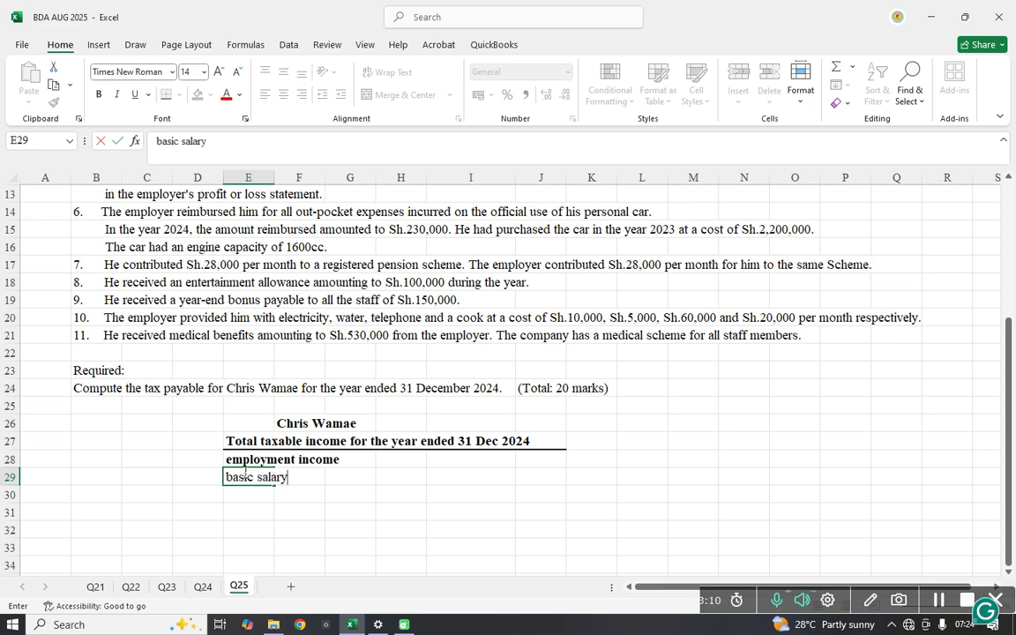
type("ry")
scroll(244, 473, "up", 4)
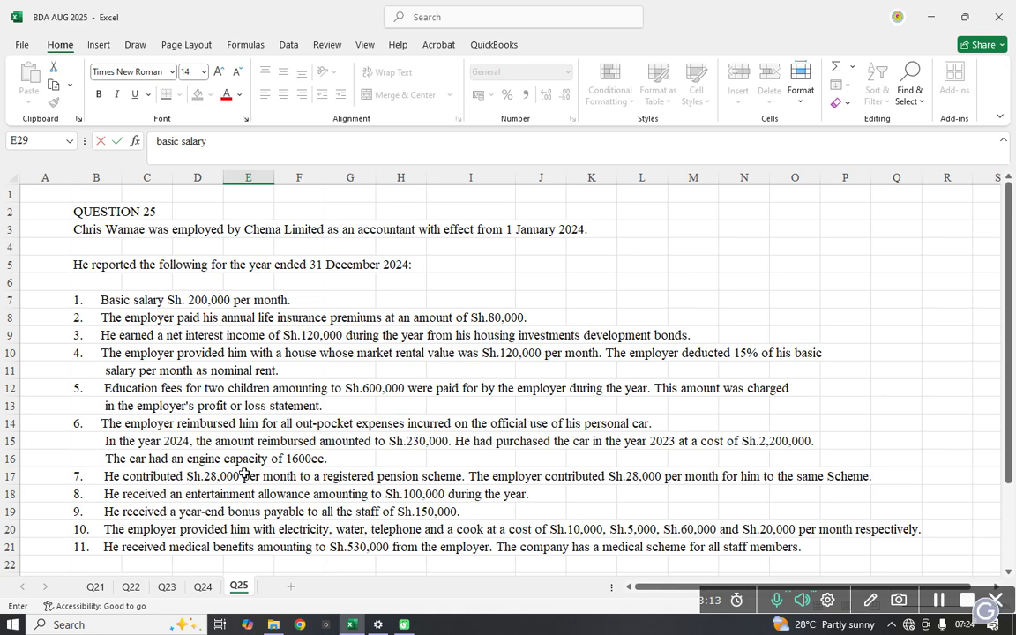
scroll(244, 474, "down", 4)
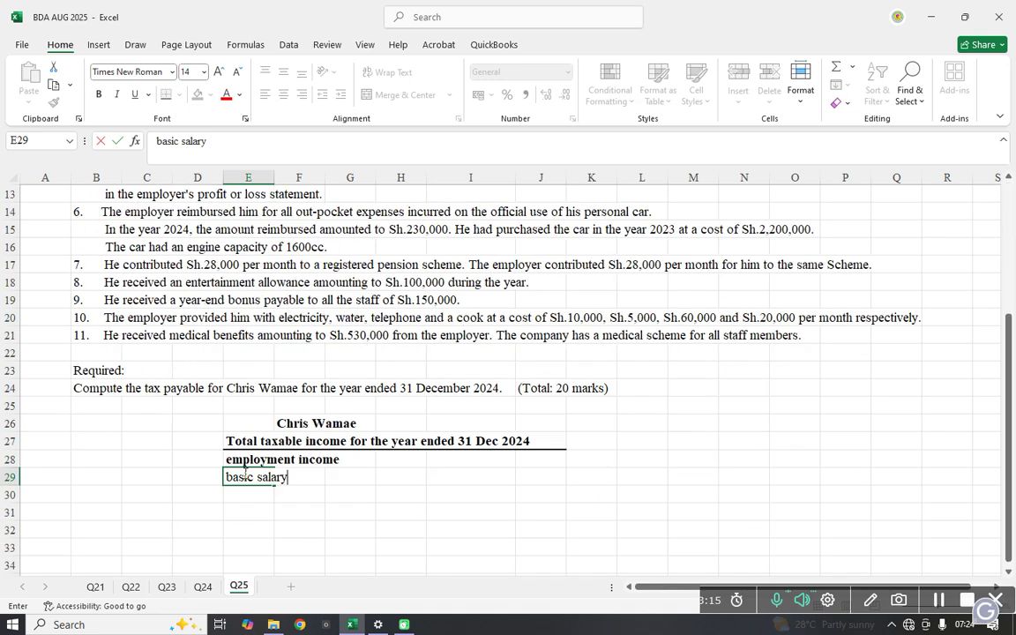
left_click(542, 474)
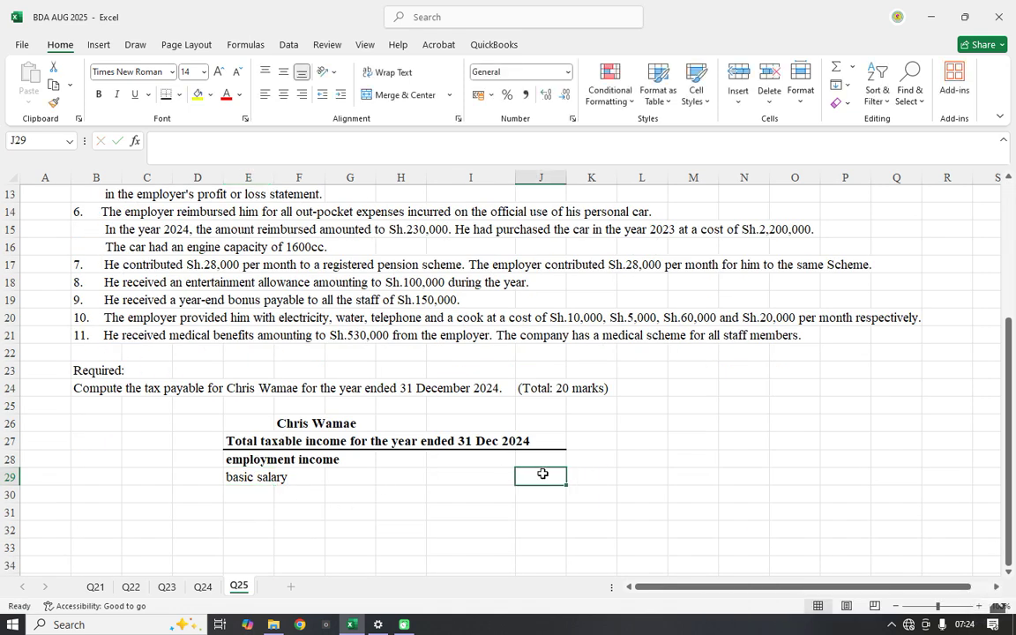
type("=200000")
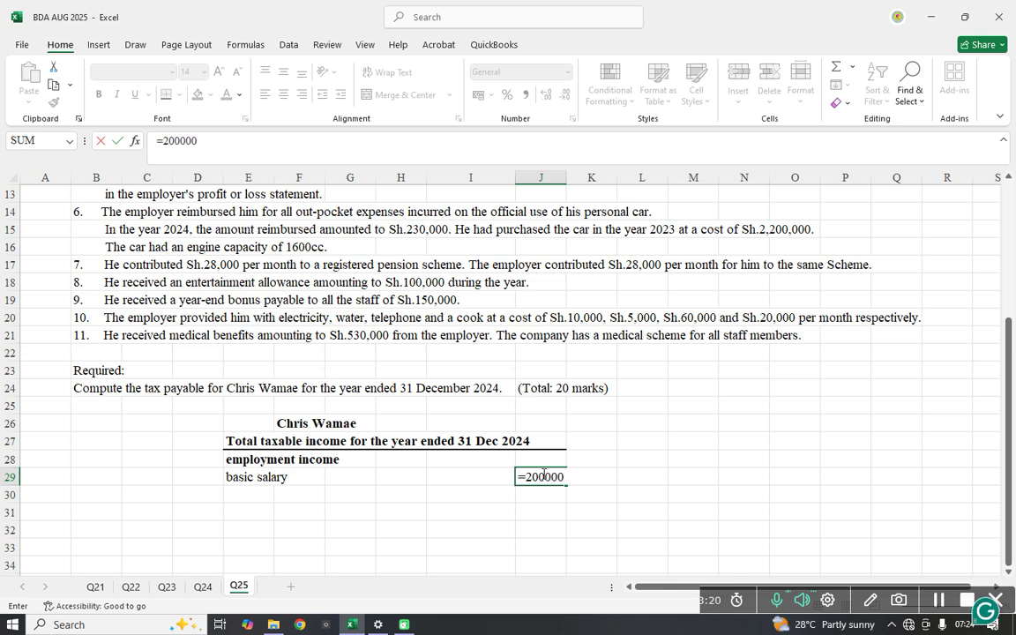
type("912")
key("Return")
scroll(543, 474, "down", 2)
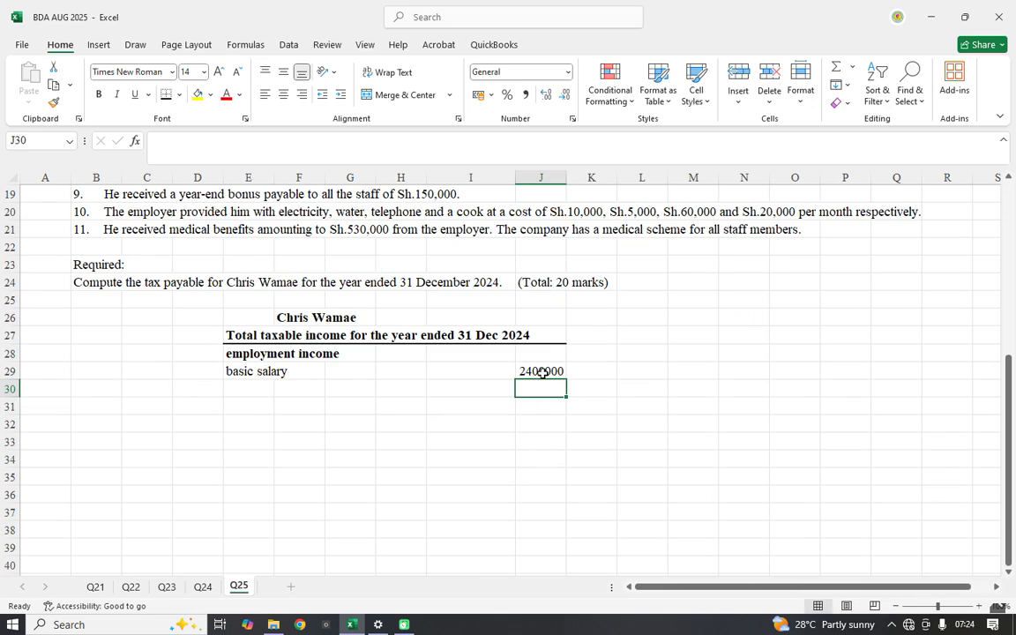
- Format the amount column J with Comma Style and no decimal places
left_click_drag(541, 372, 564, 554)
left_click(526, 98)
left_click(564, 95)
left_click(564, 95)
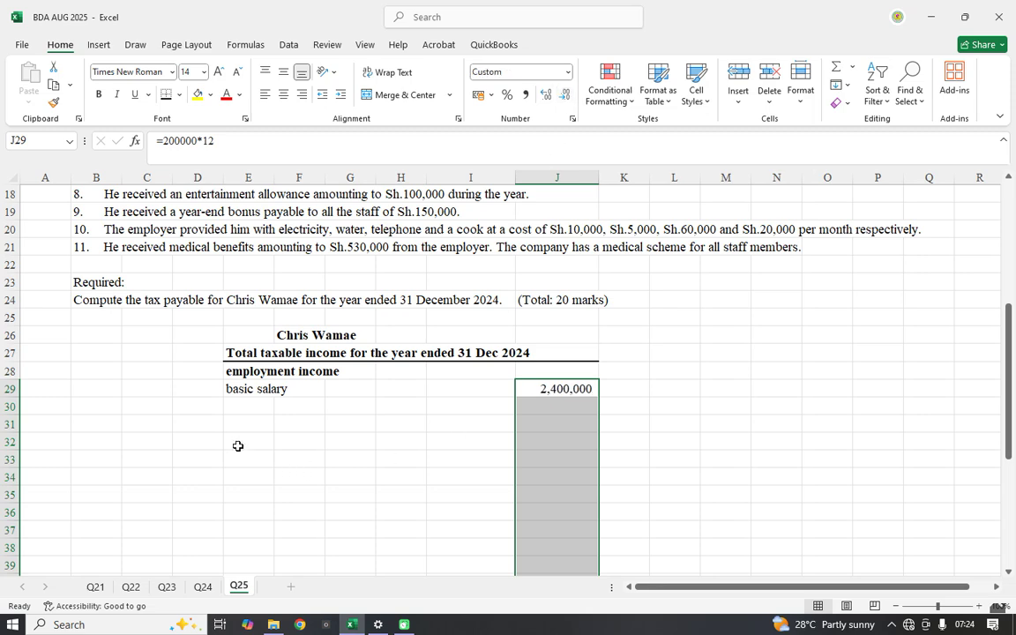
scroll(238, 410, "up", 4)
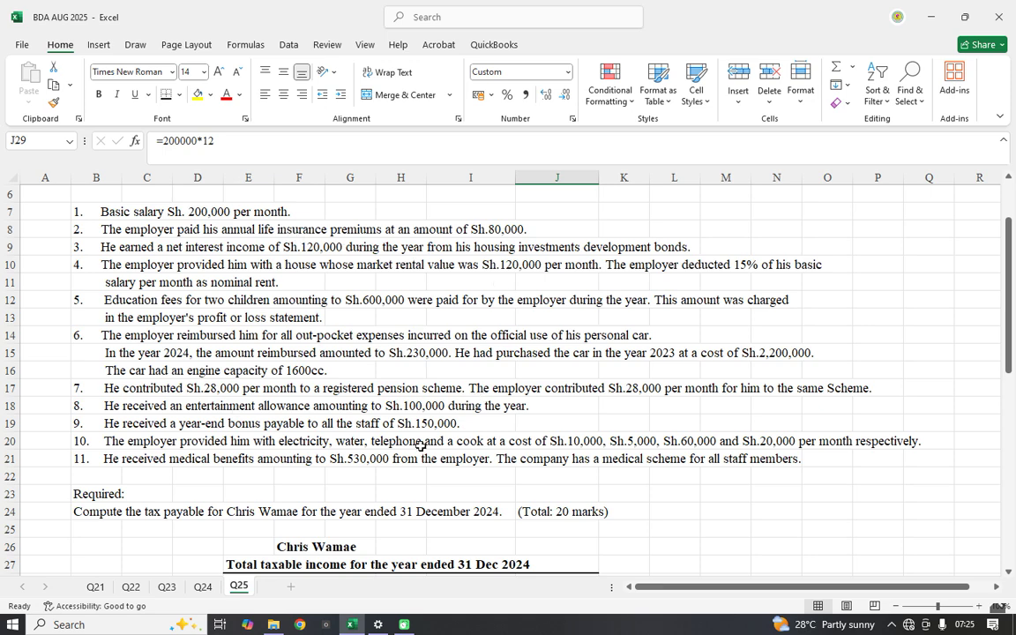
- Enter 'life insurance' in E30 with the amount 80000 in J30
scroll(404, 459, "down", 1)
scroll(317, 485, "down", 1)
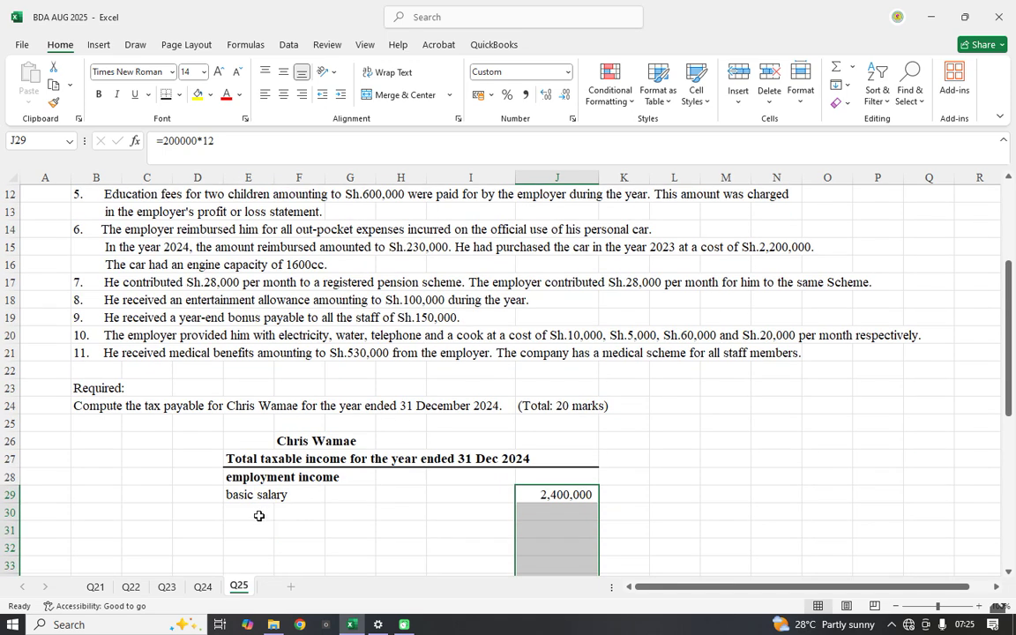
left_click(248, 514)
type("lif")
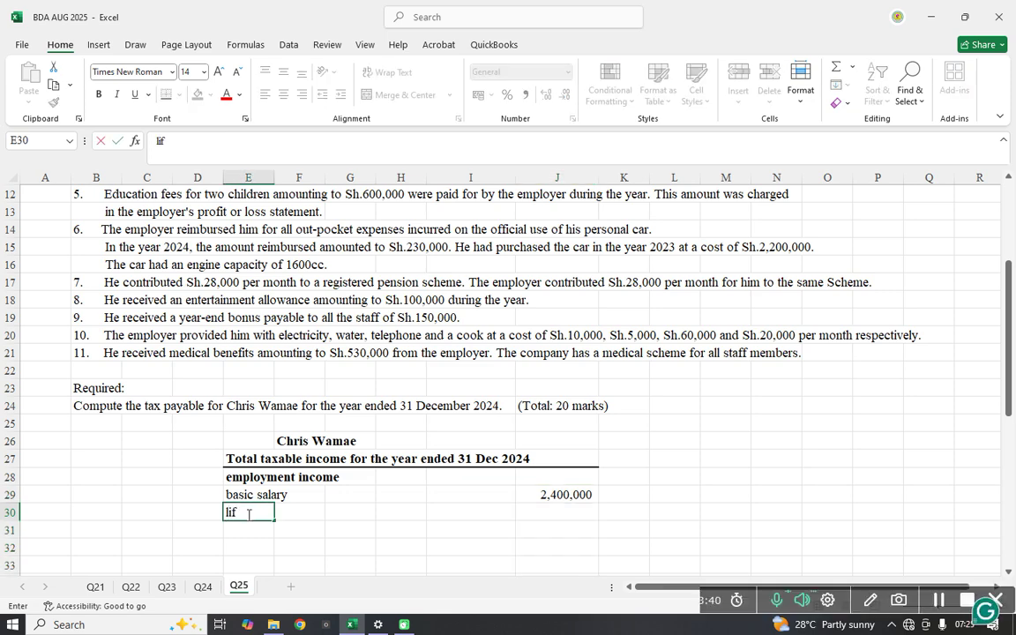
type("e insurance")
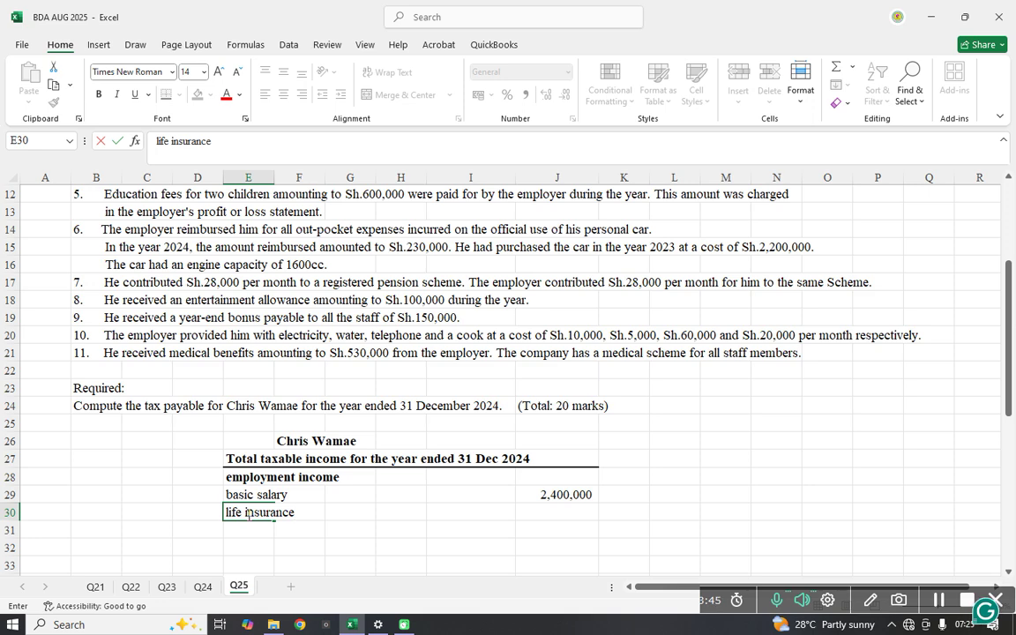
scroll(521, 514, "up", 2)
scroll(529, 514, "down", 2)
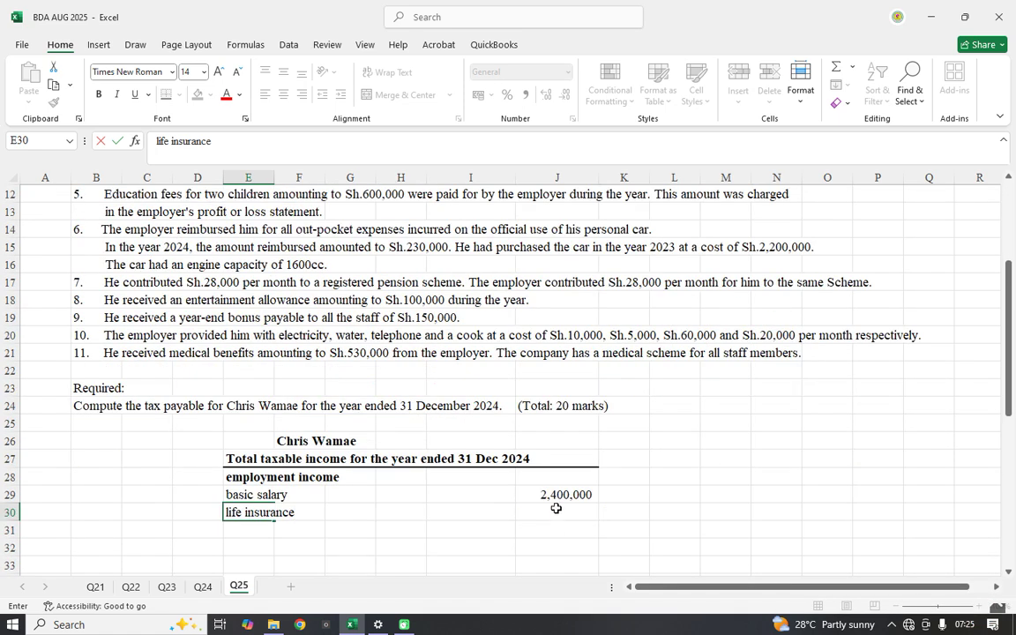
left_click(555, 510)
type("80000")
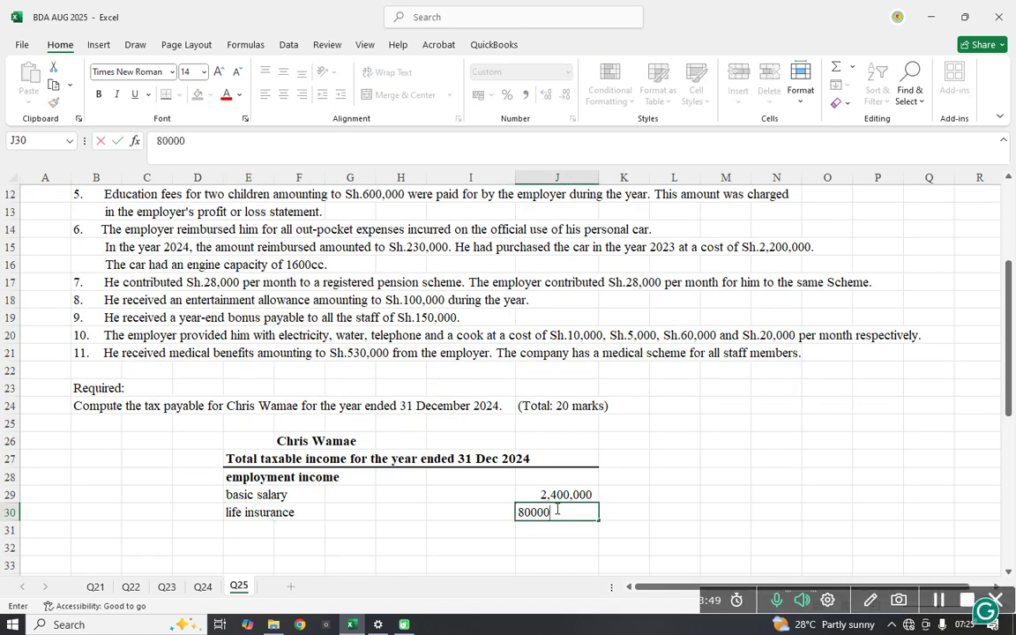
left_click(301, 536)
scroll(301, 536, "up", 2)
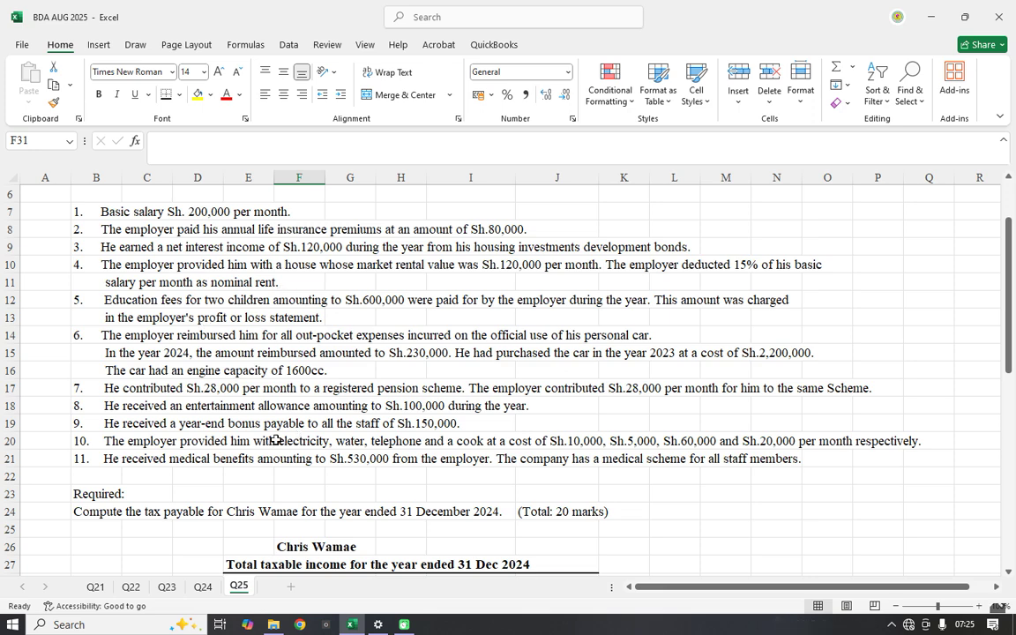
- Enter 'school fees' in E31 with 600000 in J31, then narrow column J
scroll(248, 396, "down", 1)
scroll(268, 455, "down", 1)
left_click(246, 530)
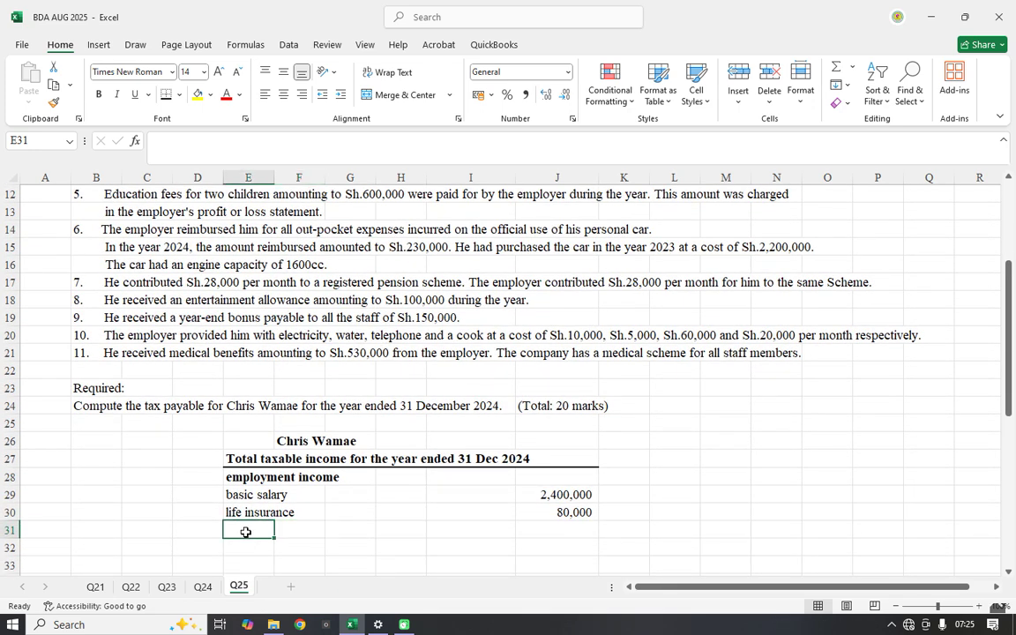
type("scho")
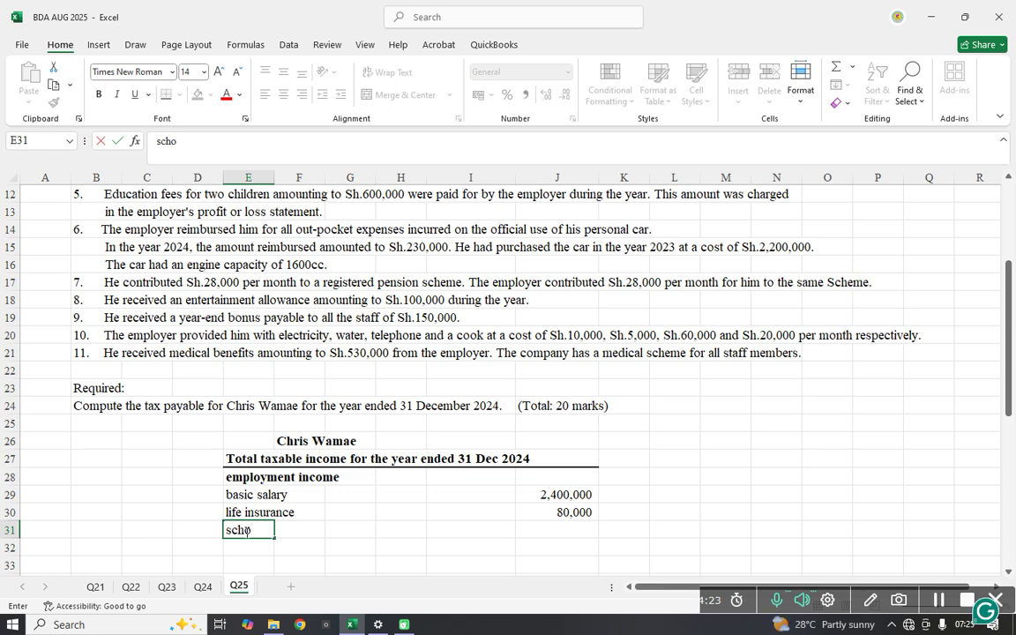
type("ol fees")
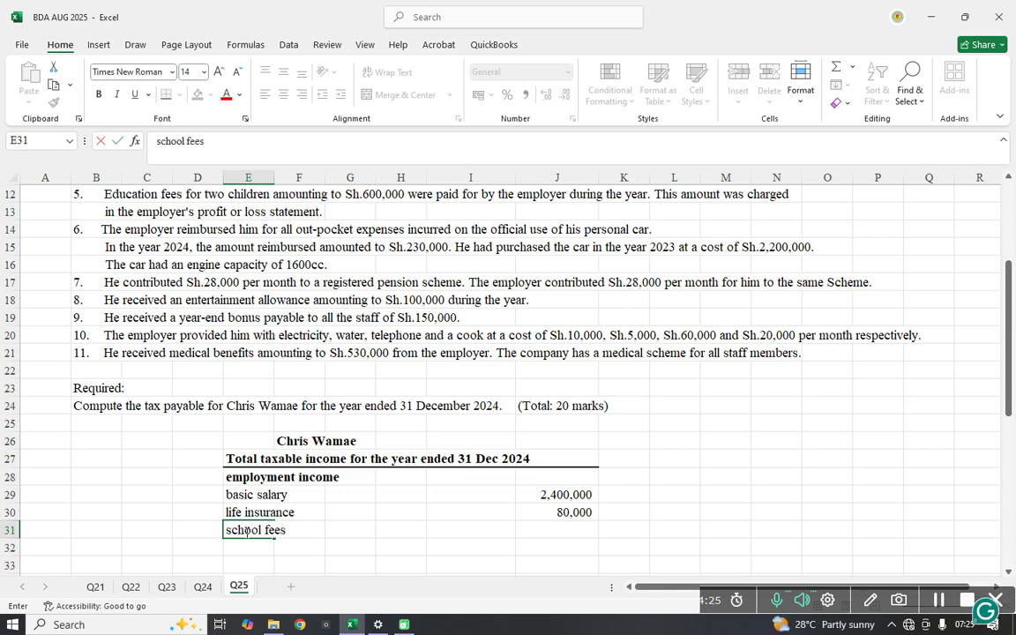
left_click(542, 530)
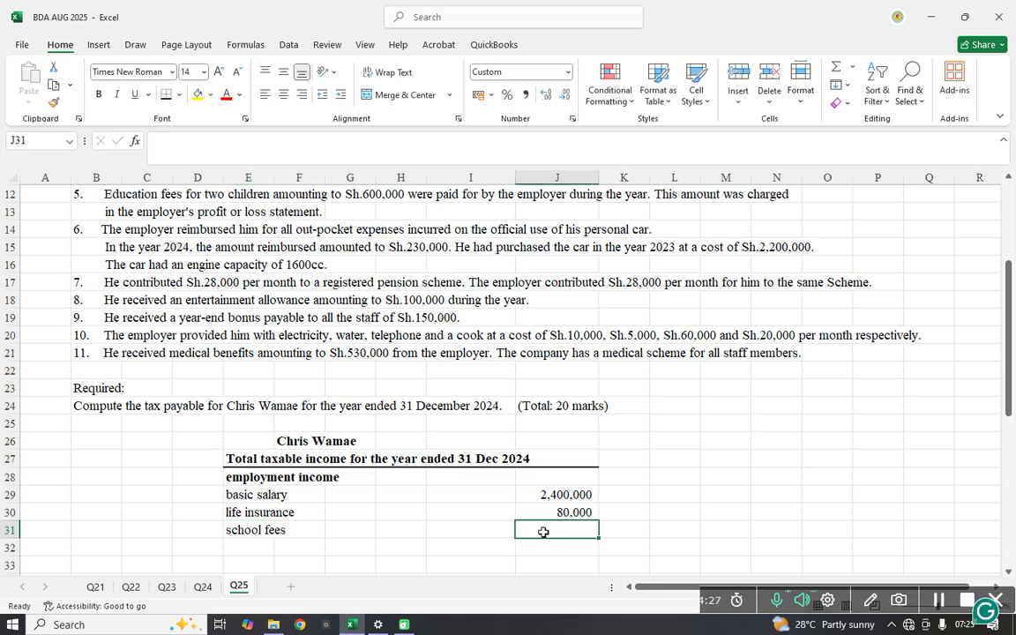
type("600000")
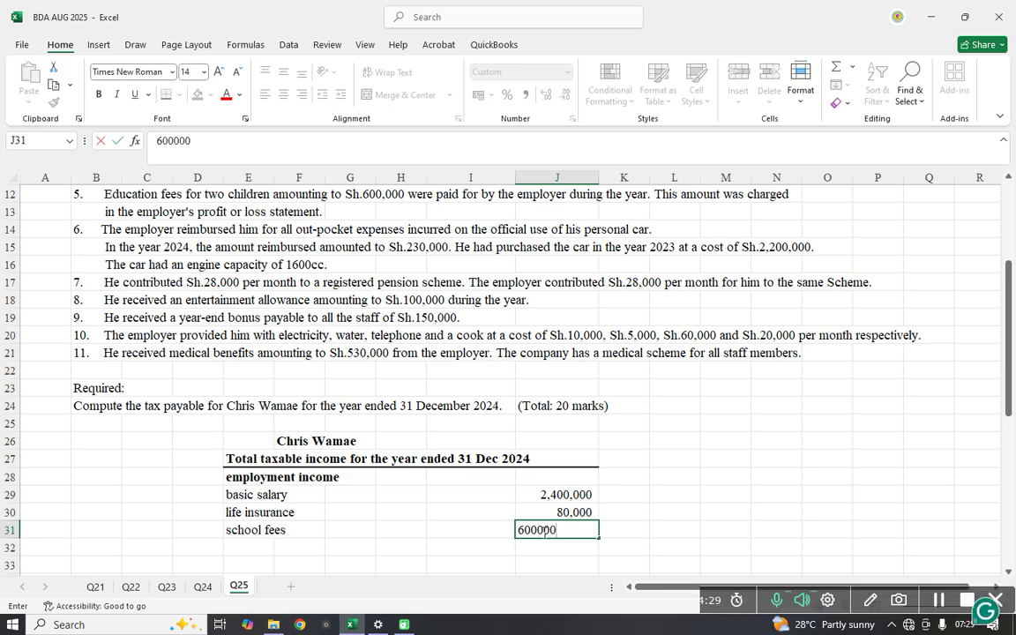
left_click(402, 546)
left_click_drag(598, 176, 580, 173)
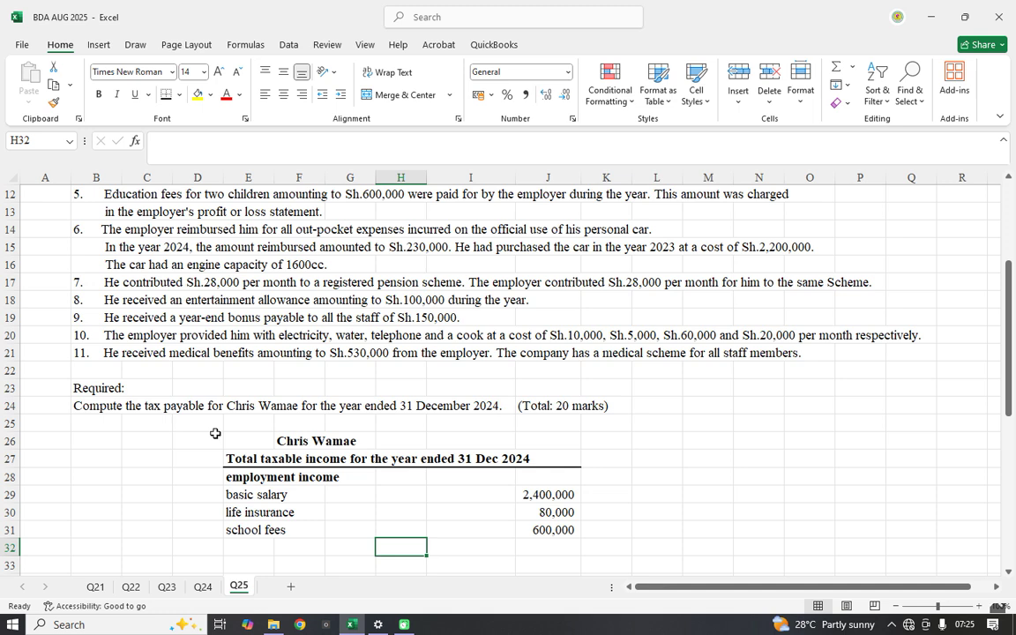
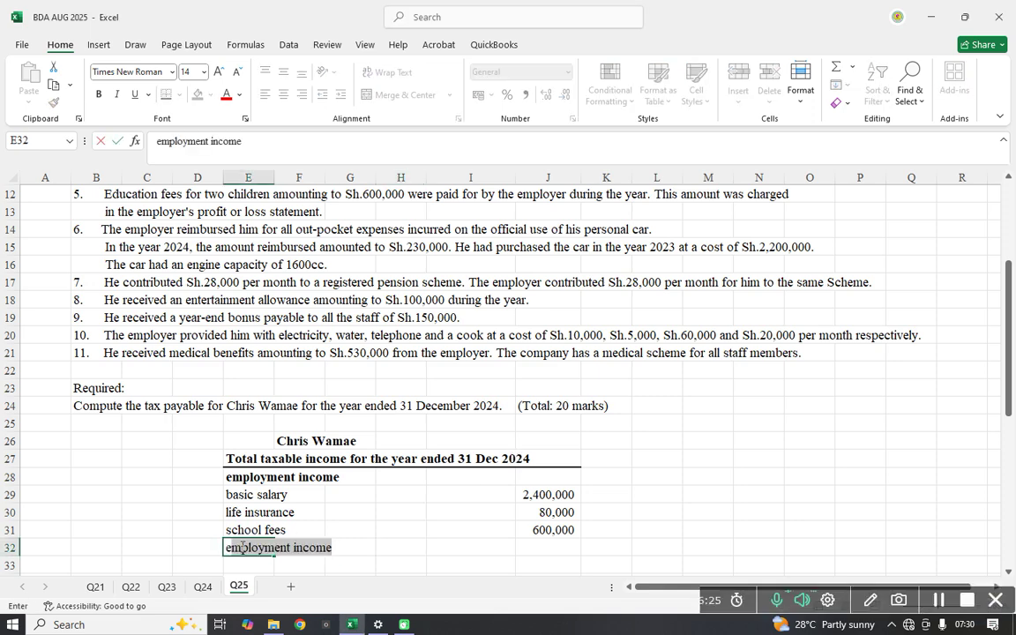
type("ply")
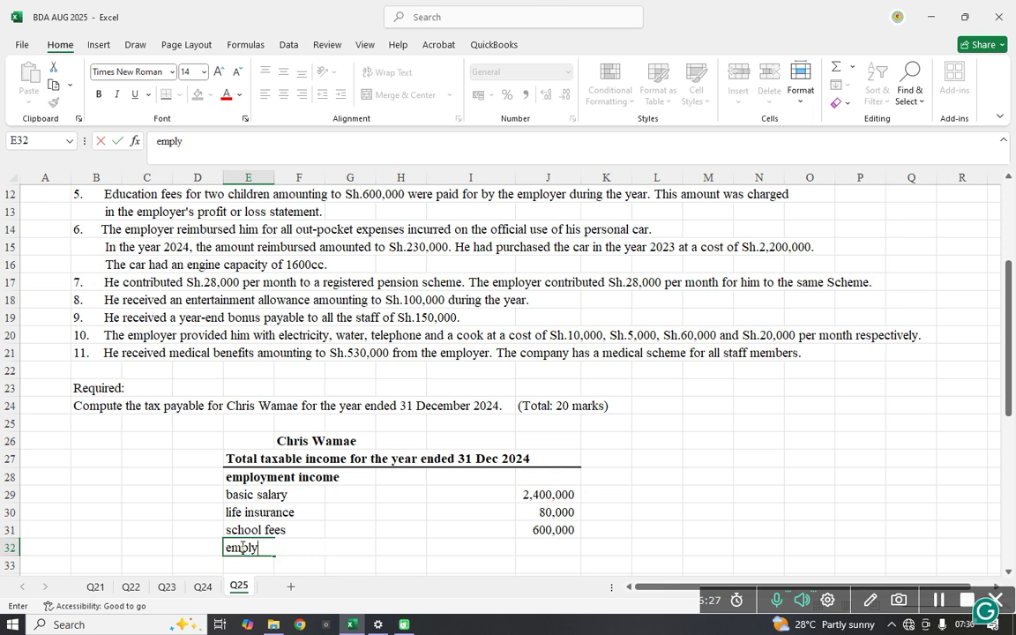
type("er contribution")
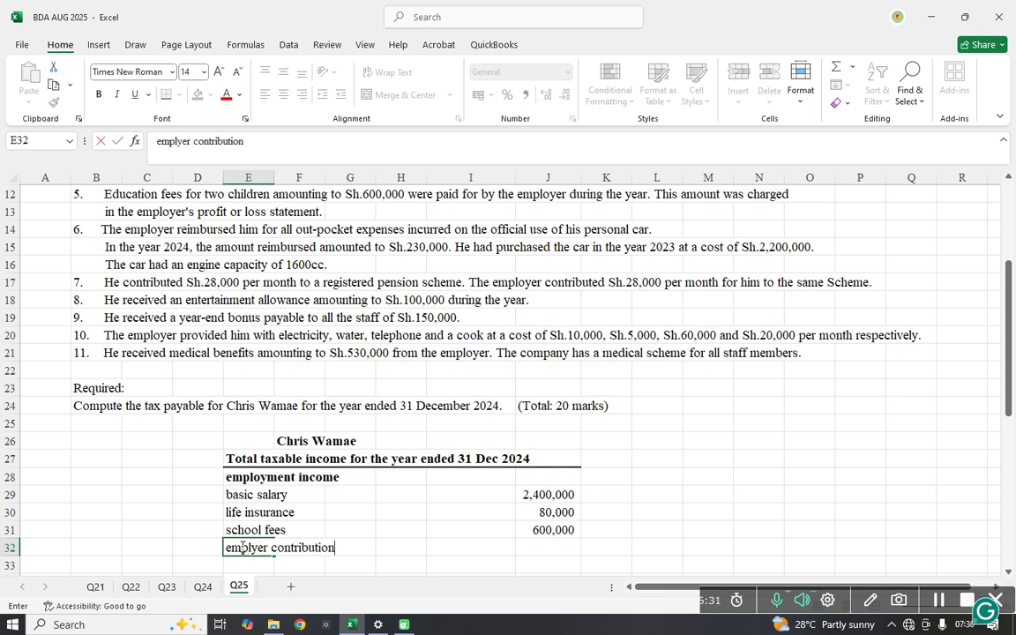
type(" to pension")
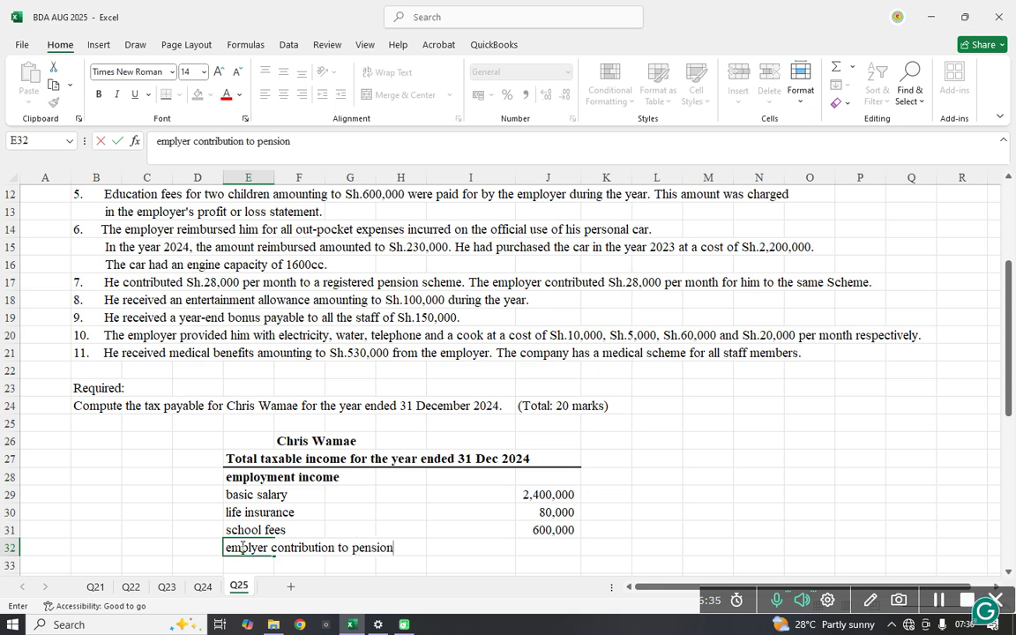
left_click(521, 547)
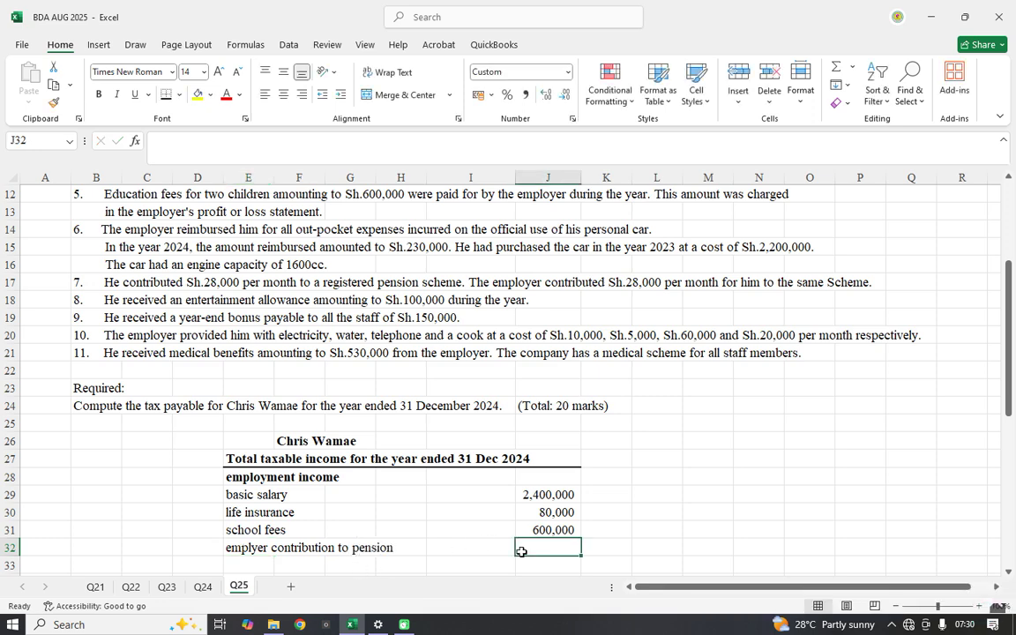
type("=")
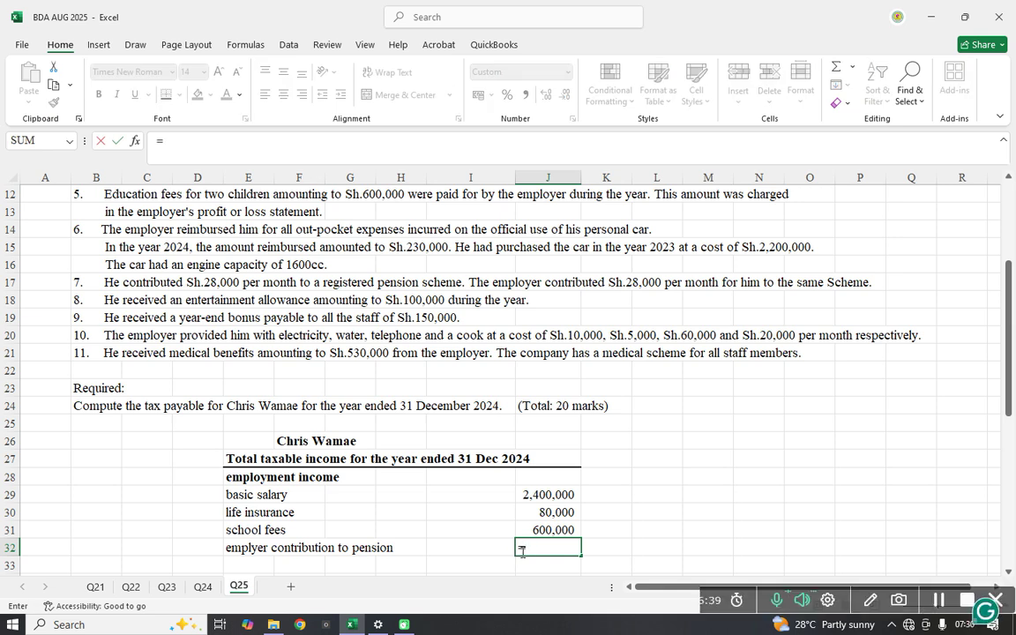
type("(28000-20000")
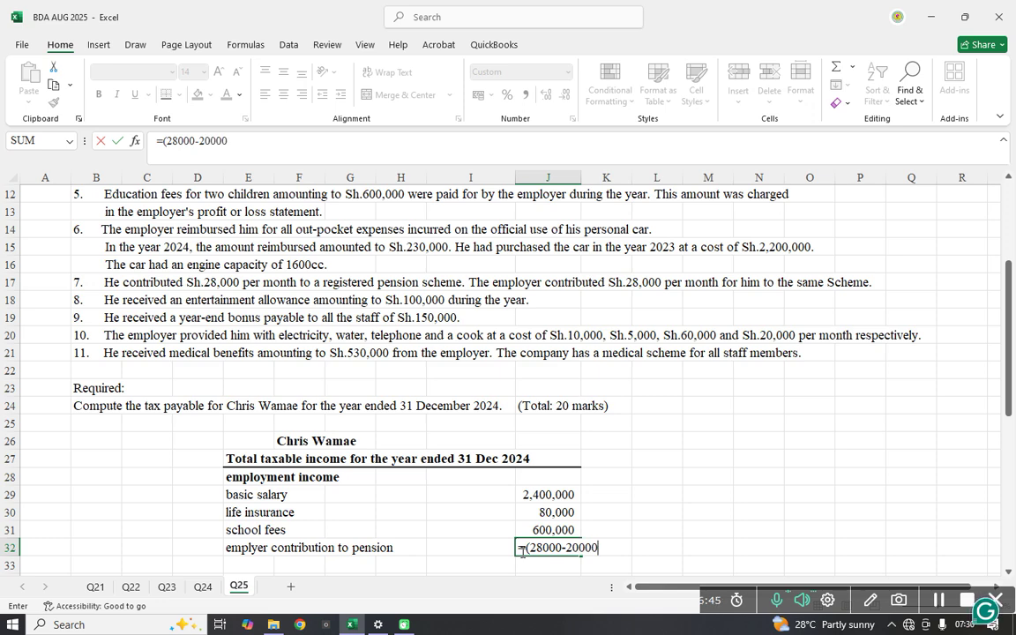
type(")*12")
key("Return")
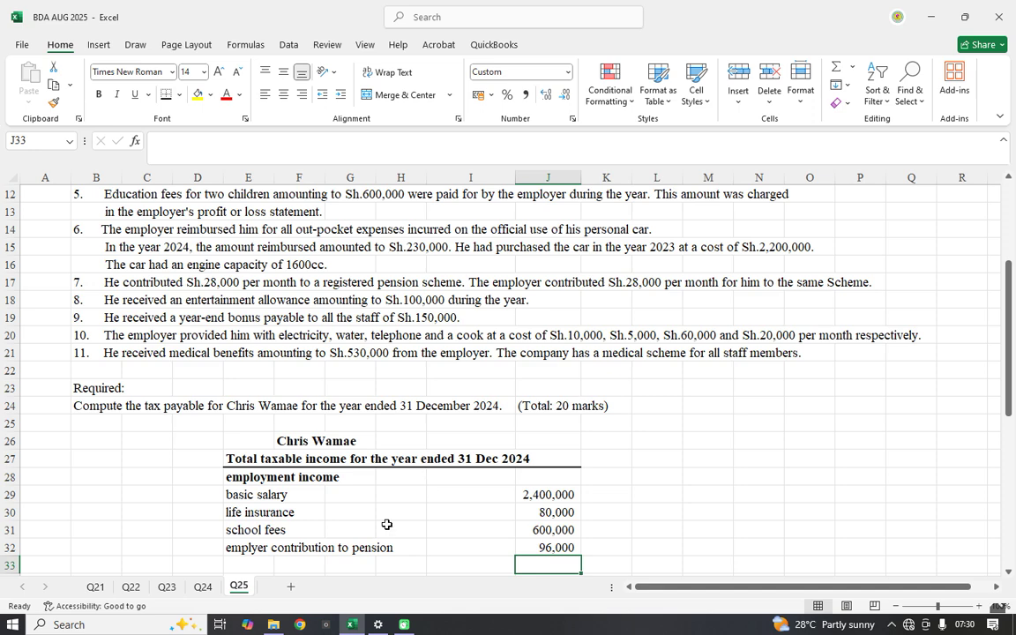
- Add an entertainment allowance row in row 33 with an amount of 100,000
left_click(258, 565)
type("emn")
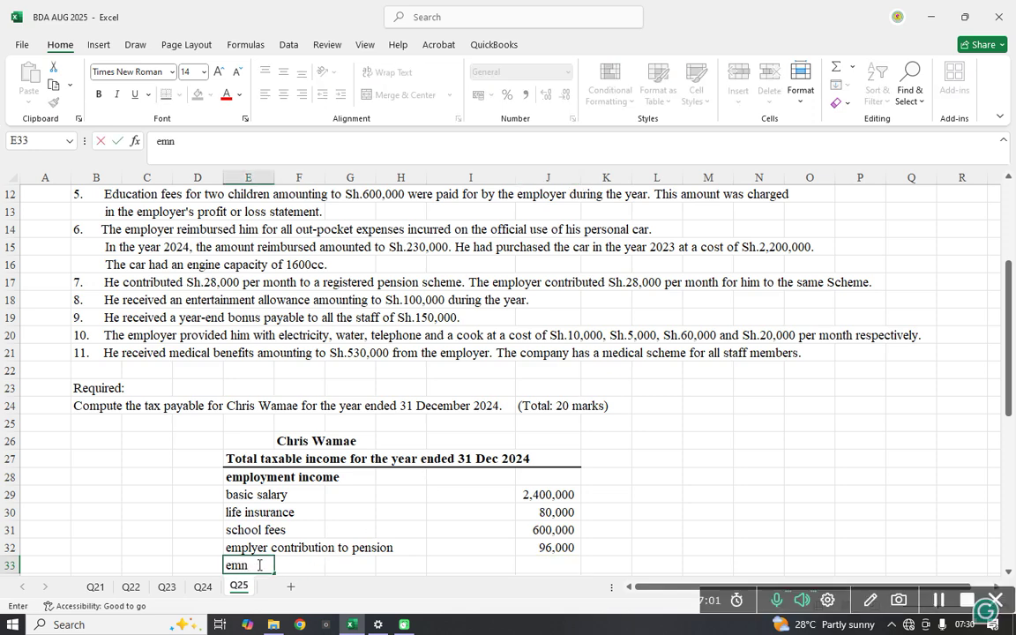
type("tainme")
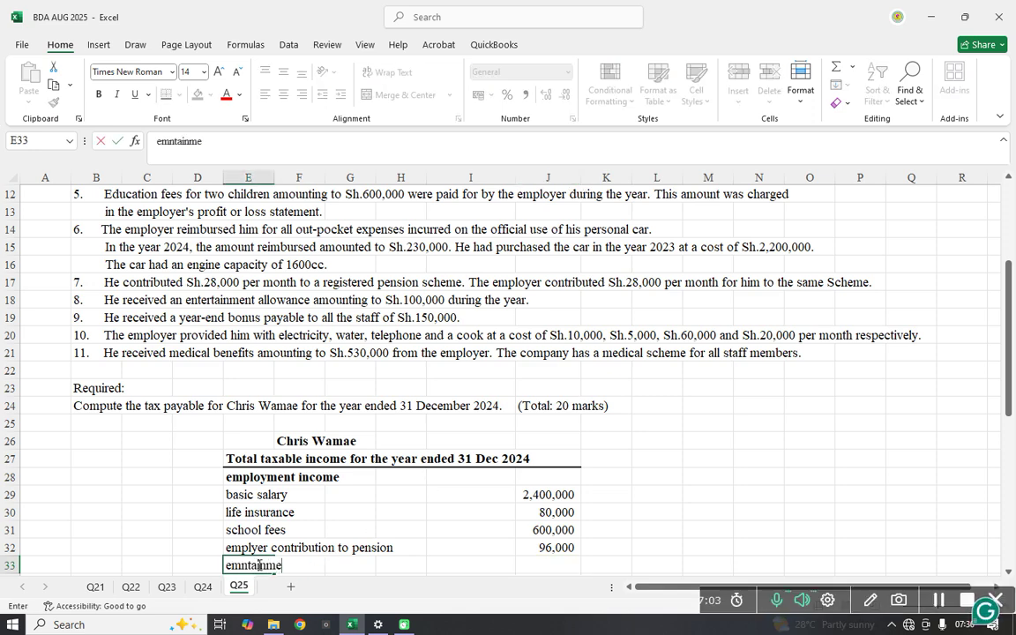
type("nt allowance")
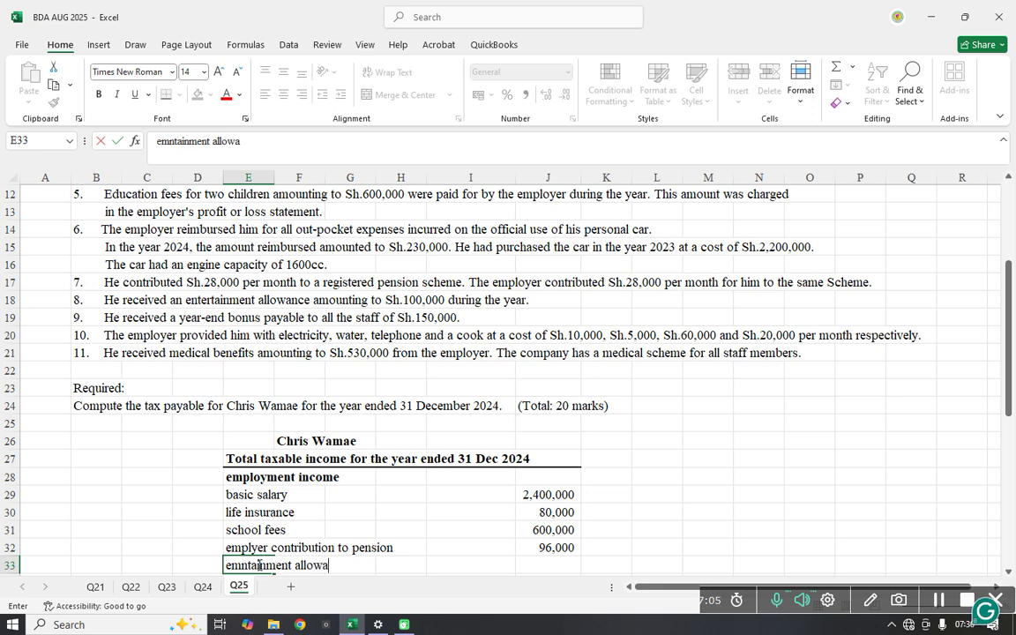
left_click(552, 565)
type("100000")
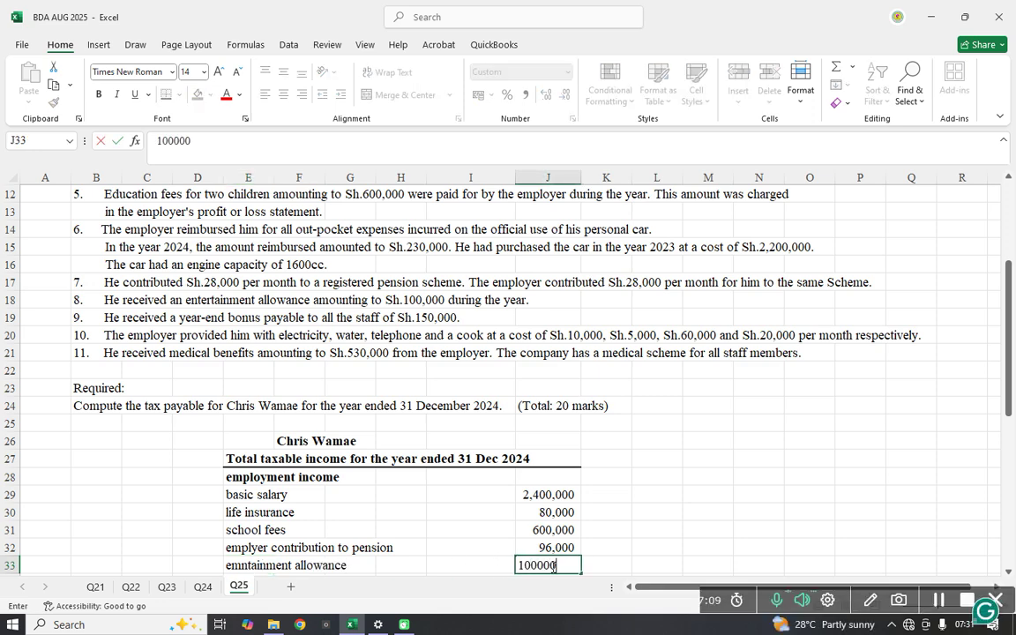
left_click(655, 543)
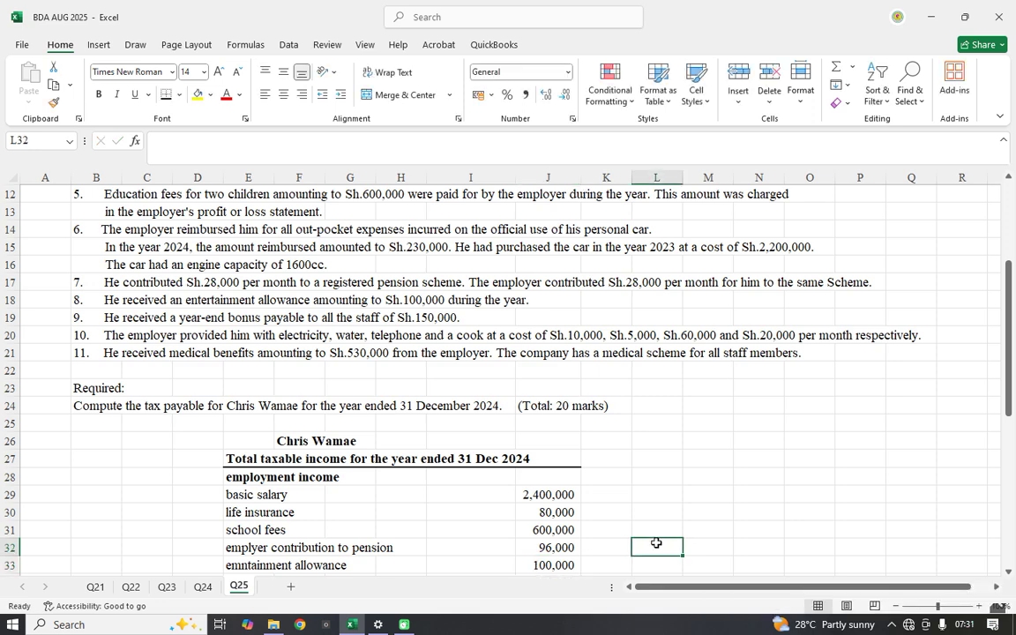
- Add a bonus of 150,000 in row 34 and label row 35 electricity
scroll(657, 542, "down", 1)
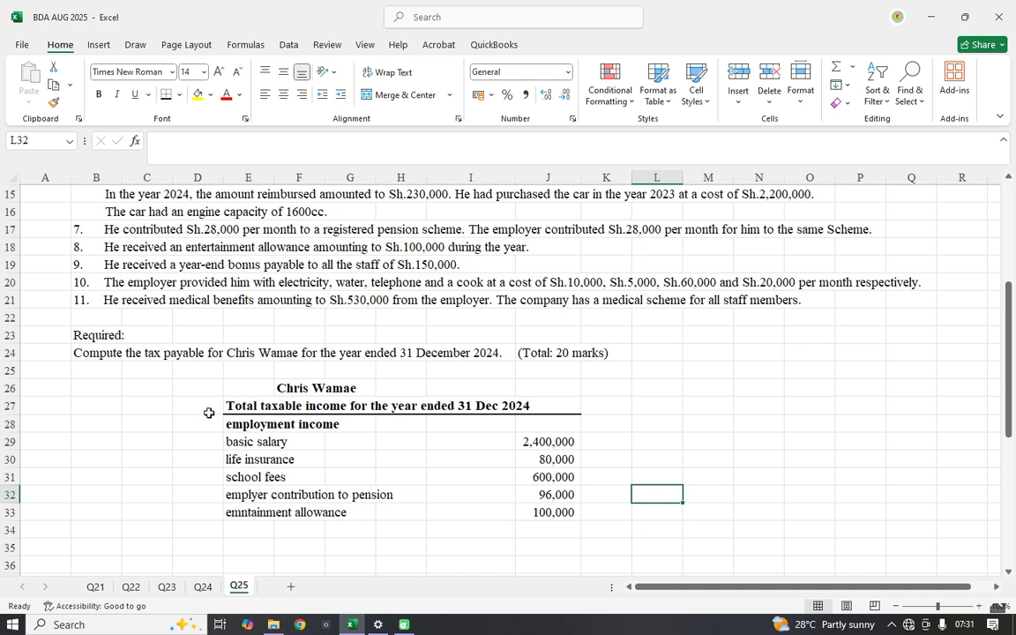
left_click(256, 530)
type("bonus")
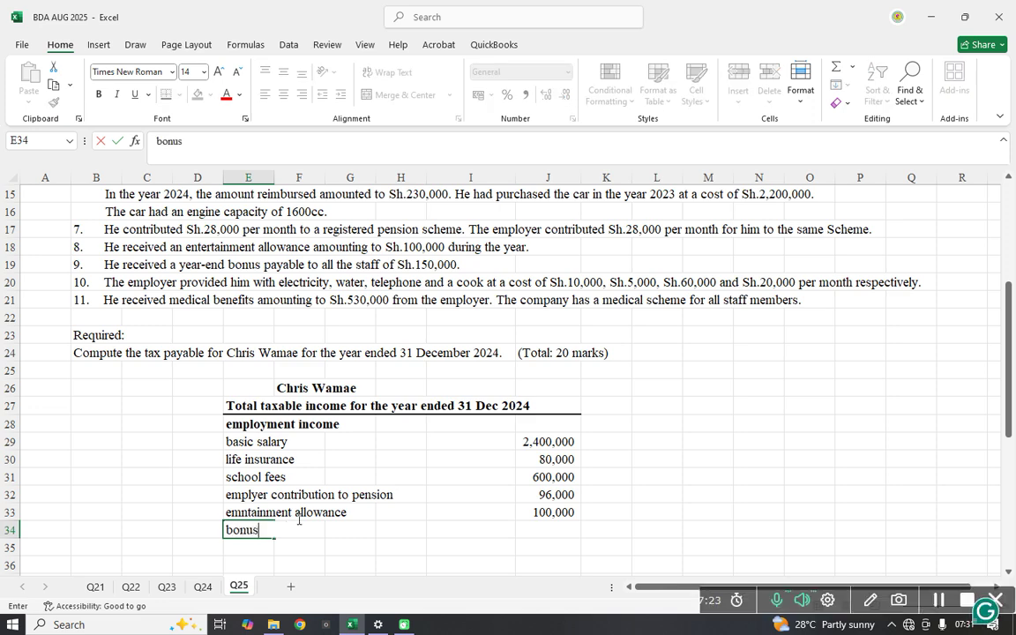
left_click(538, 529)
type("15")
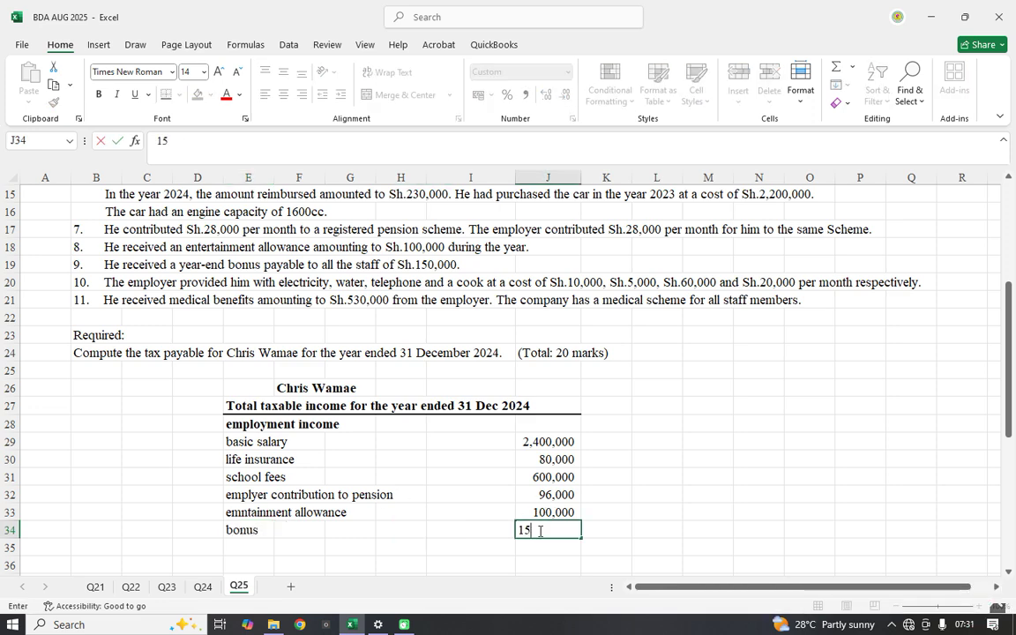
type("0000")
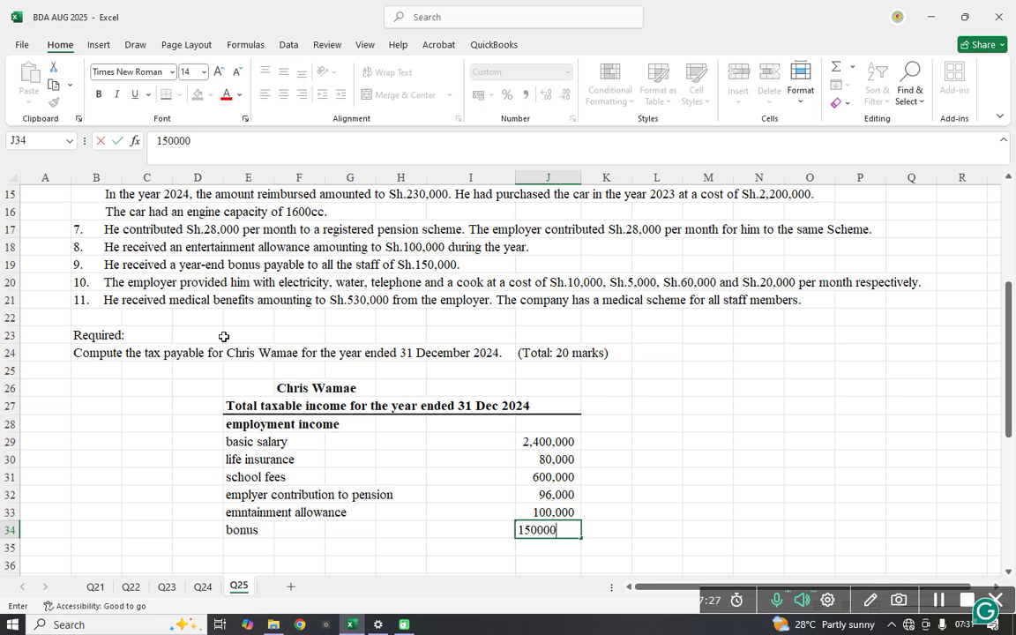
left_click(252, 548)
type("electricity")
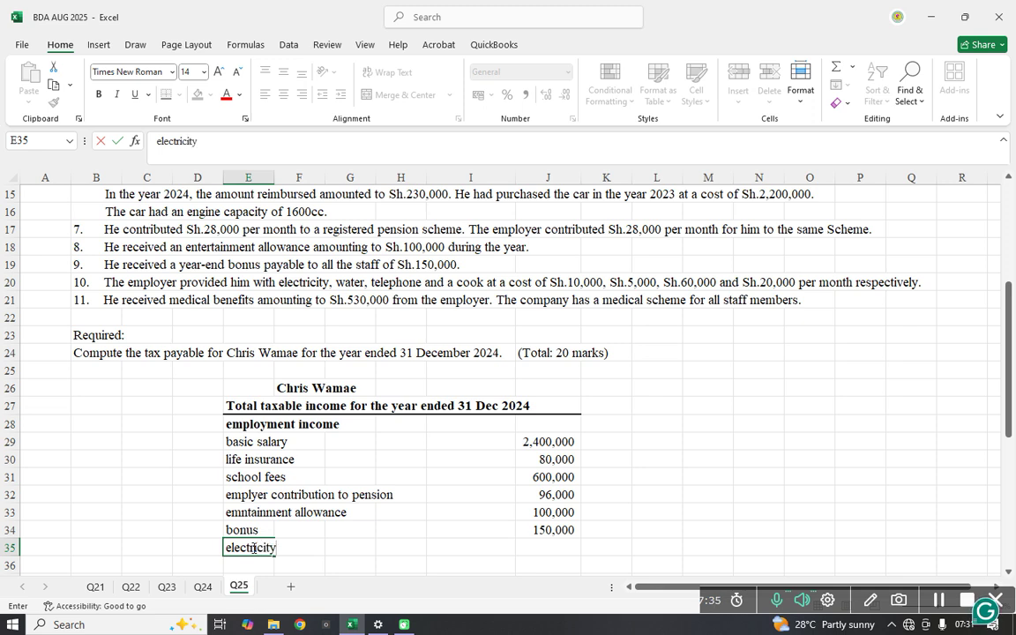
- Label rows 36 and 37 as water and telephone
left_click(243, 568)
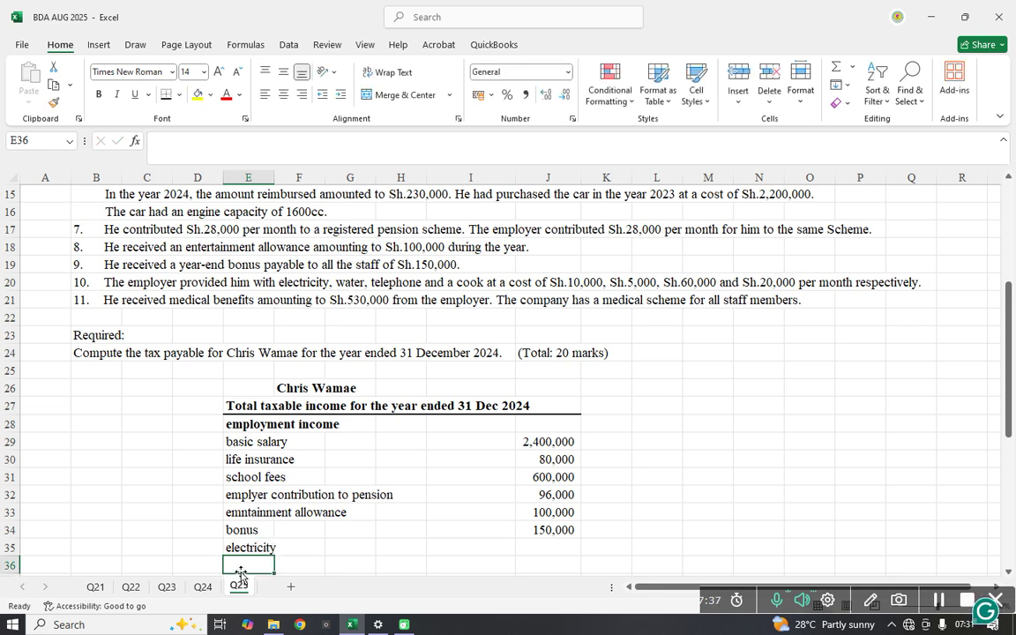
type("water")
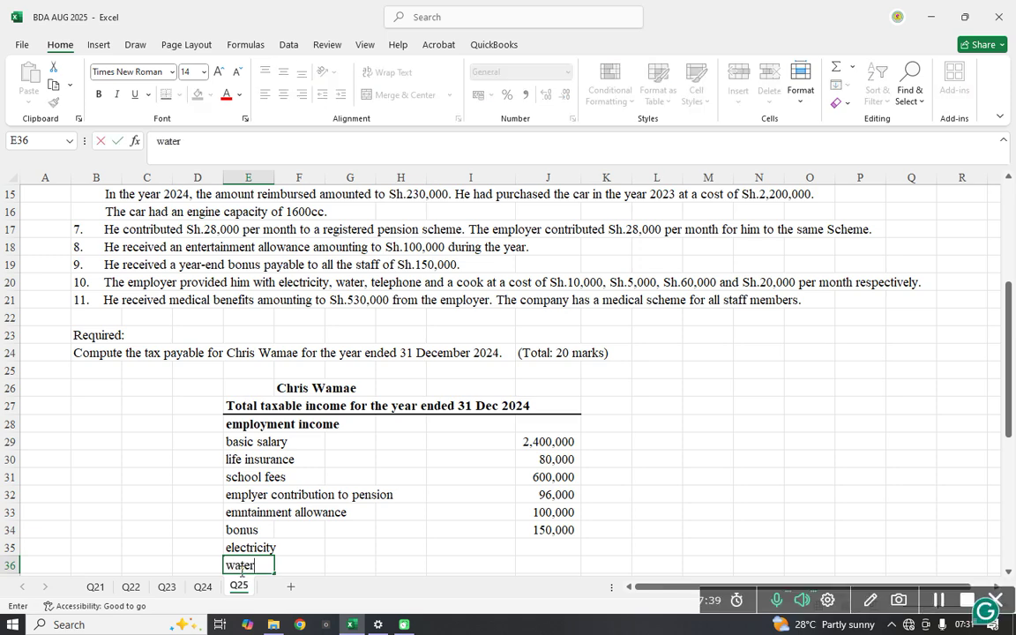
scroll(242, 572, "down", 1)
left_click(242, 528)
type("telephone")
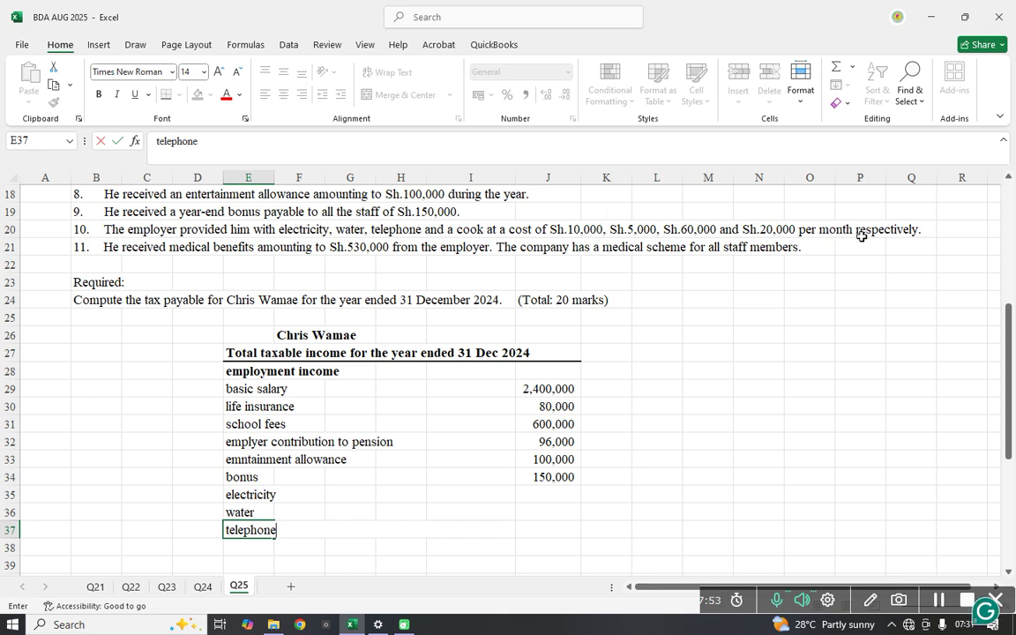
- Enter amounts =10000*12, =5000*12 and =60000*12*30% for electricity, water and telephone
left_click(524, 500)
type("=")
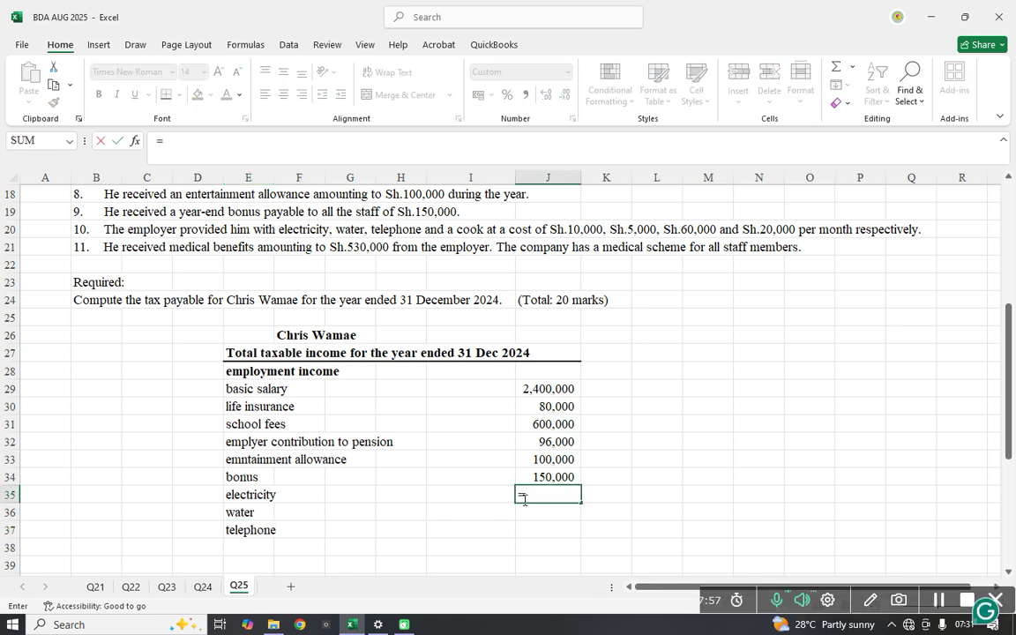
type("10000")
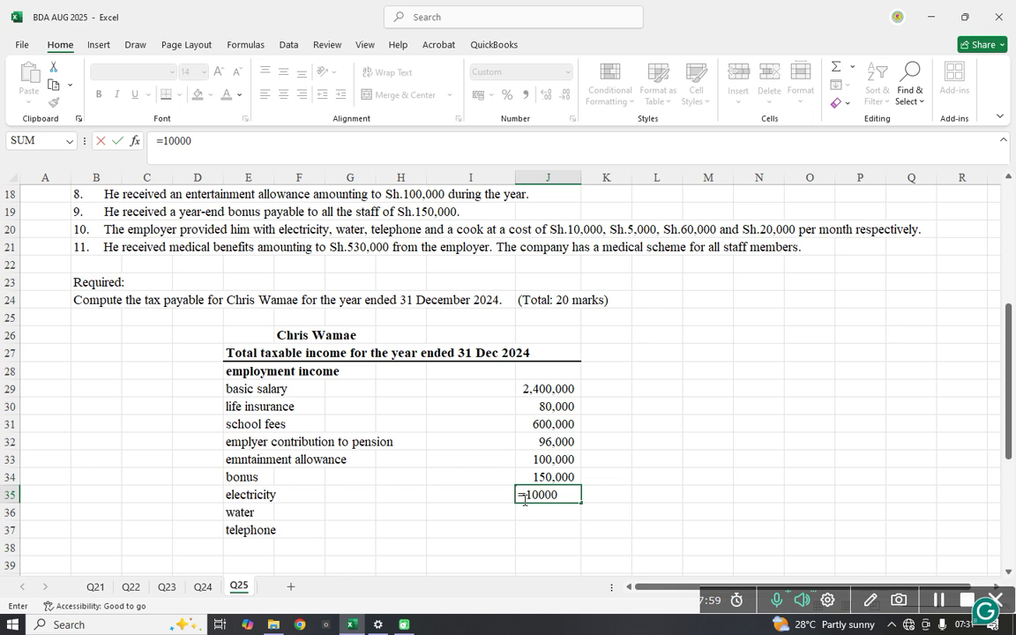
type("*12")
key("Return")
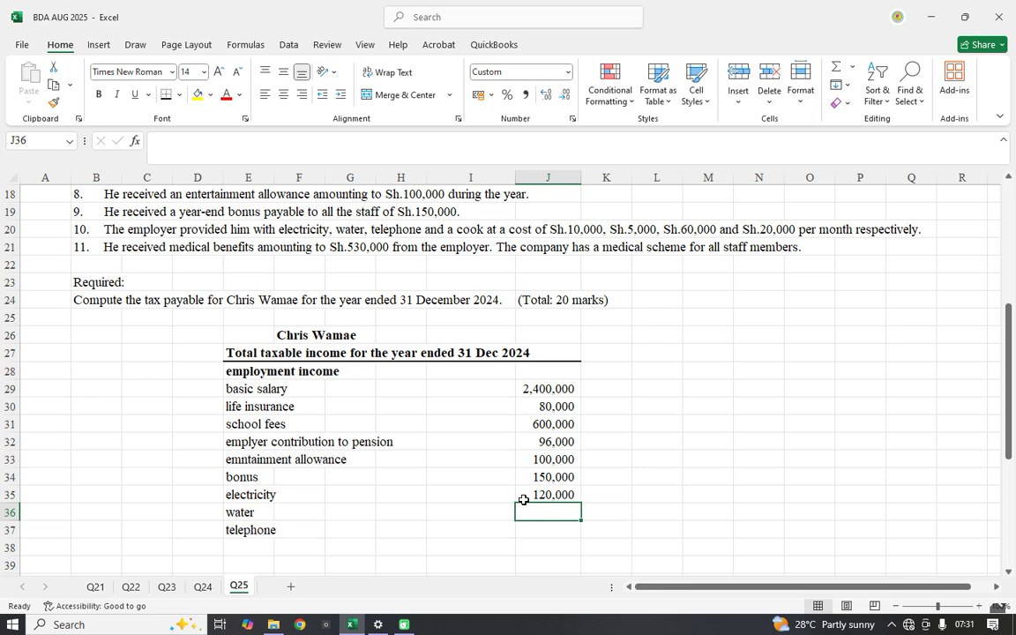
type("=5000*12")
key("Return")
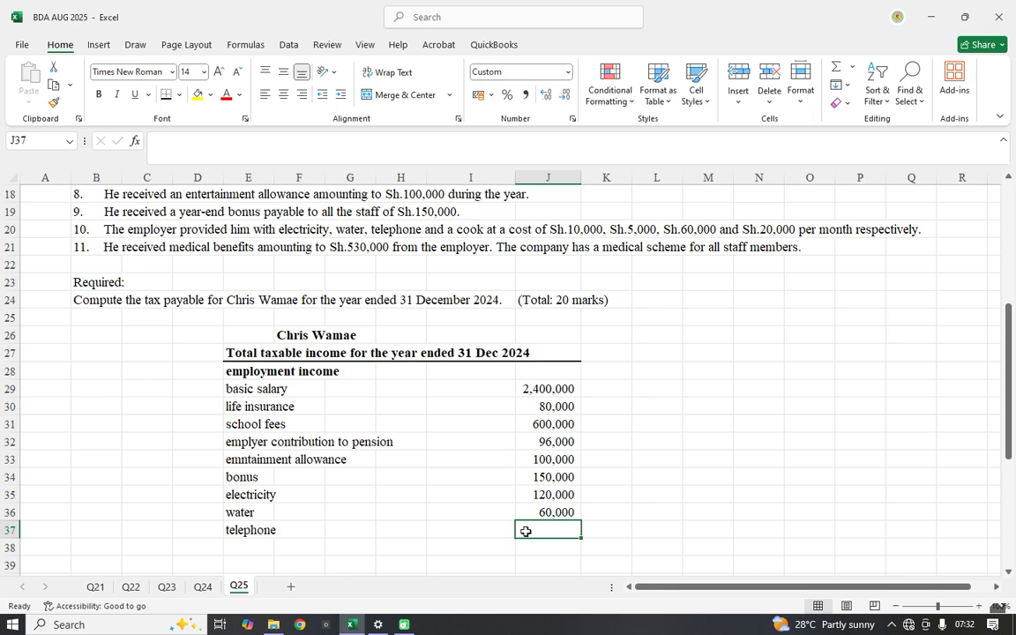
type("=")
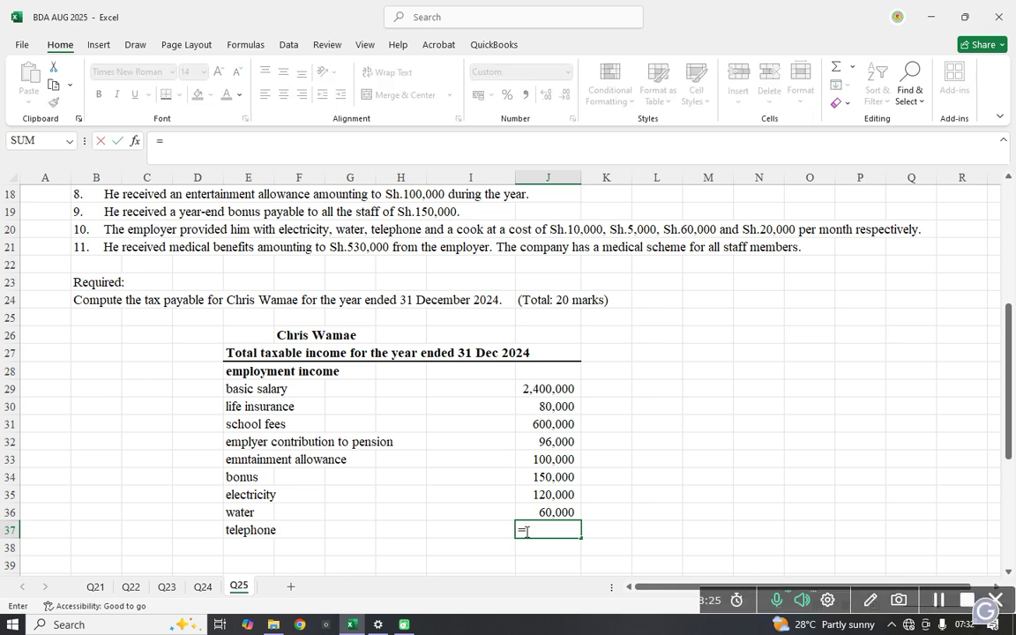
type("6000")
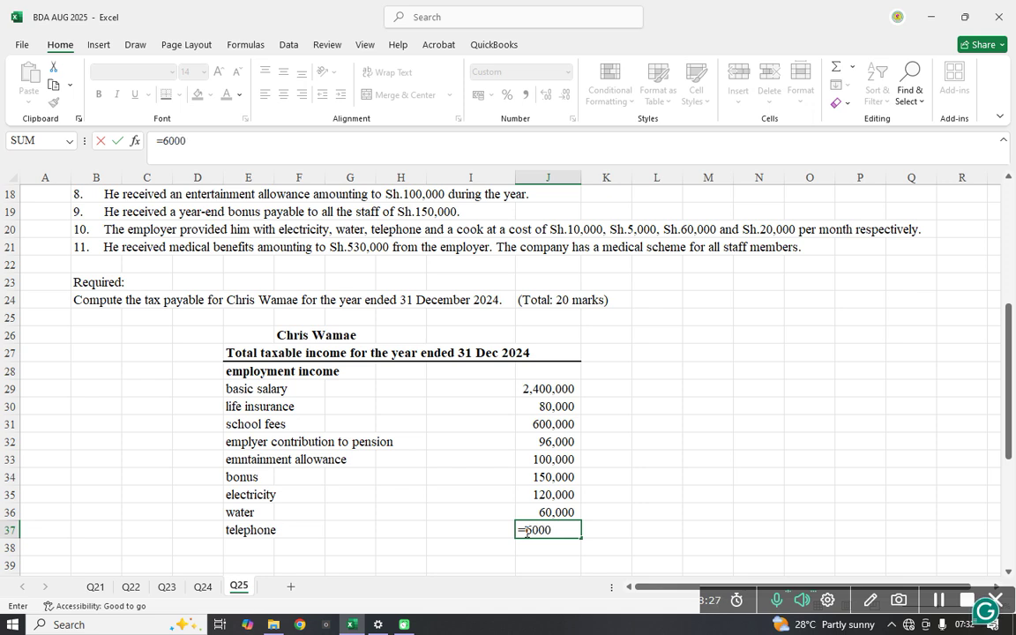
type("0*12*30")
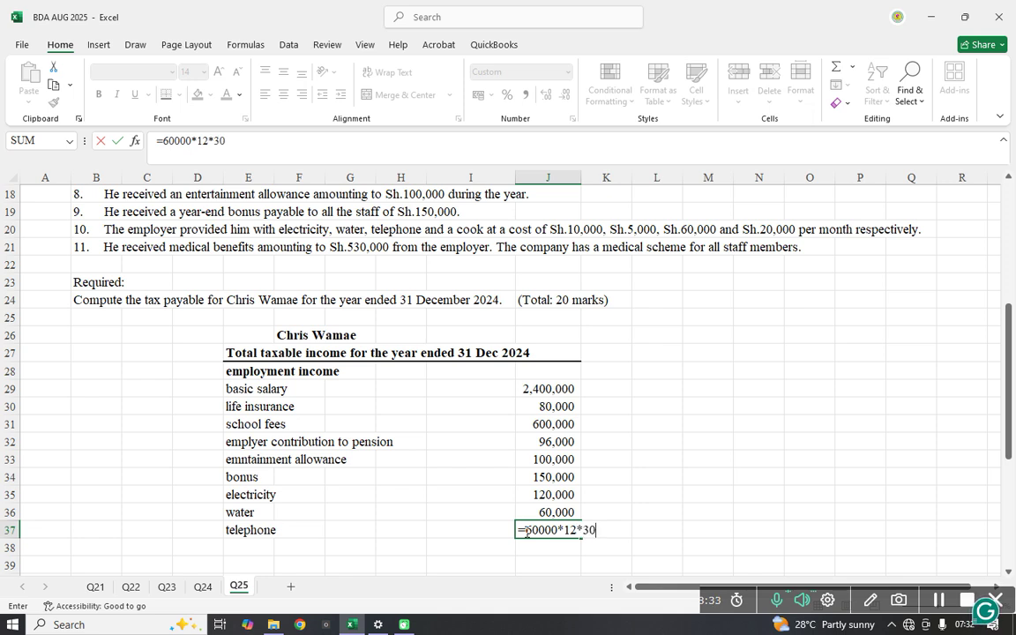
type("%")
key("Return")
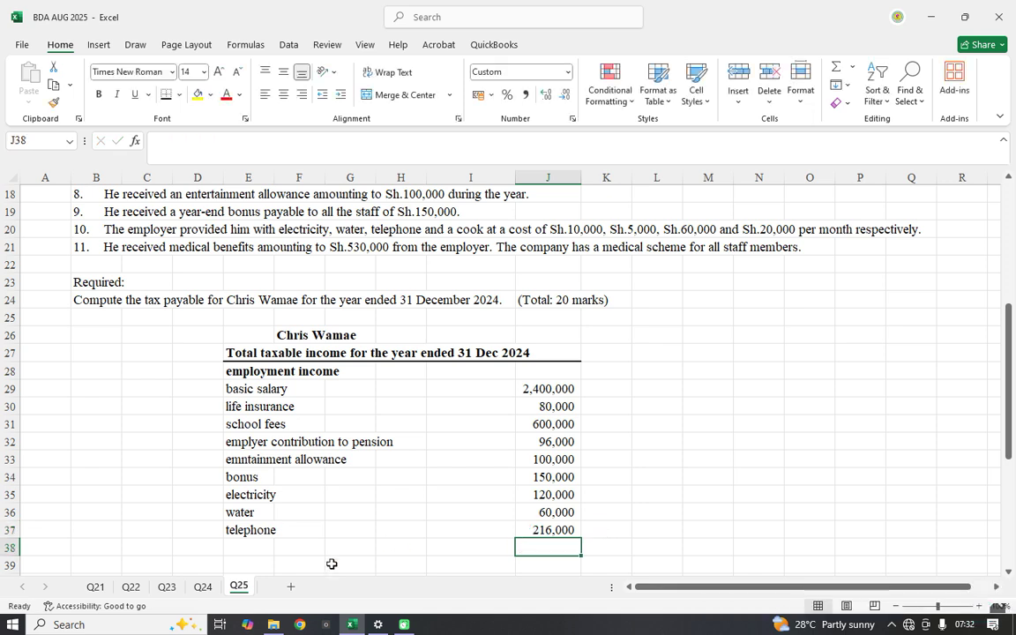
left_click(251, 546)
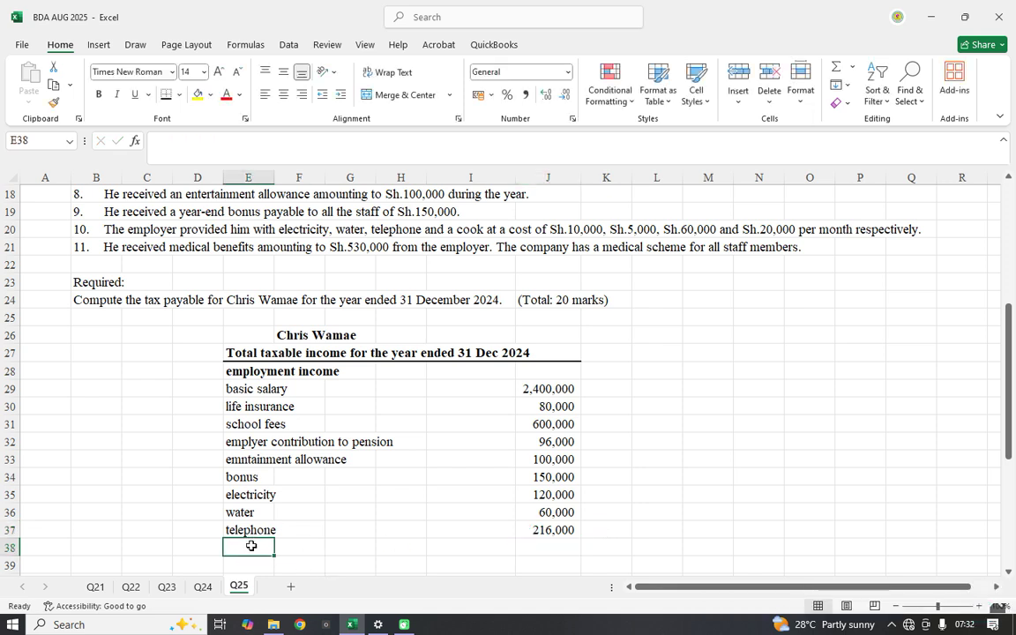
- Add a cook row in E38 with =20000*12, giving 240,000
type("cool")
key("BackSpace")
type("k")
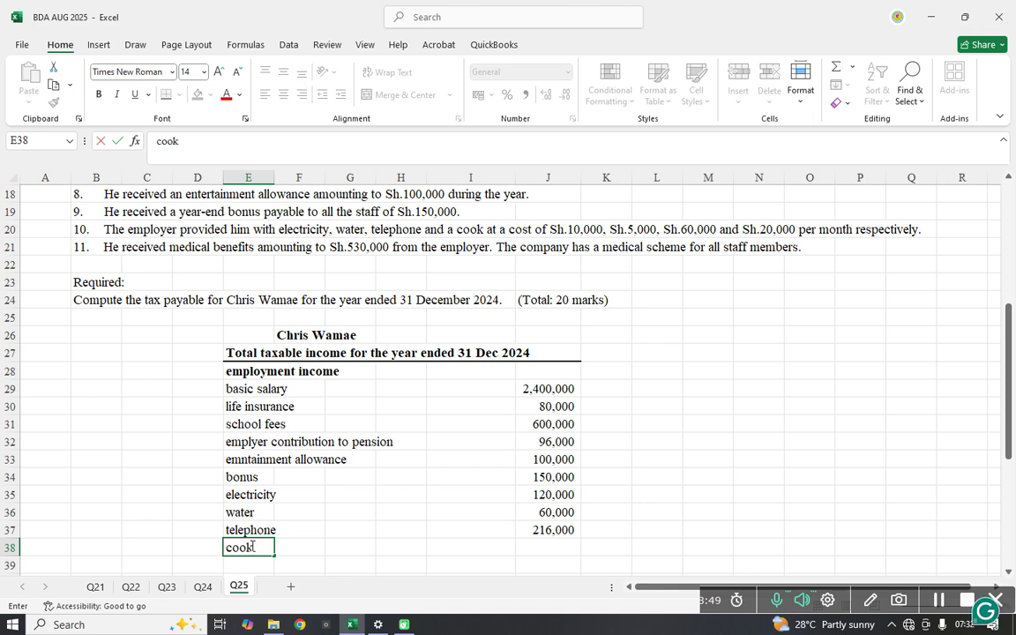
left_click(520, 547)
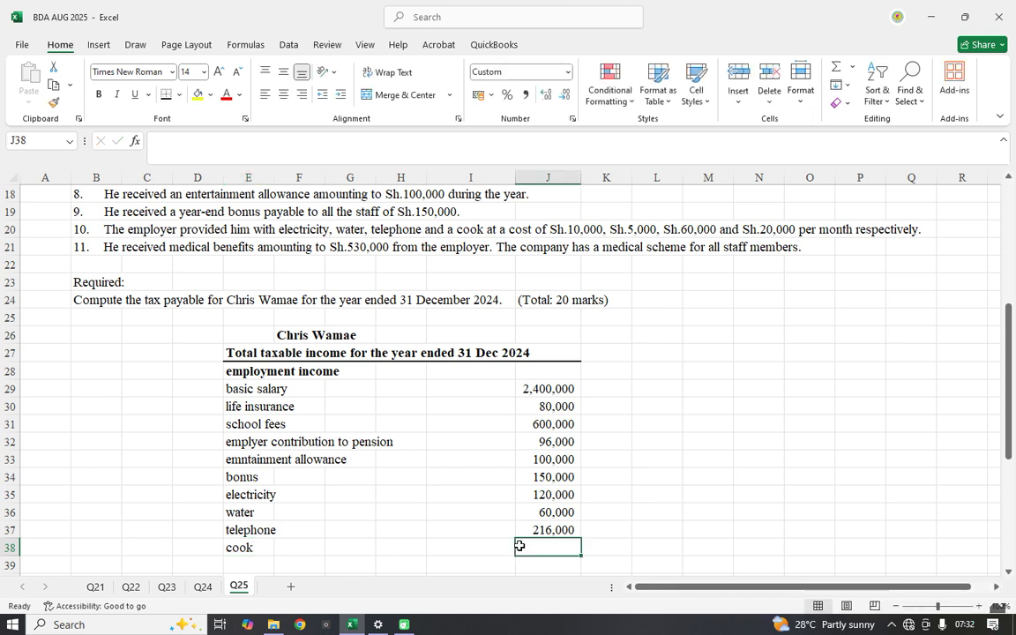
type("=20000")
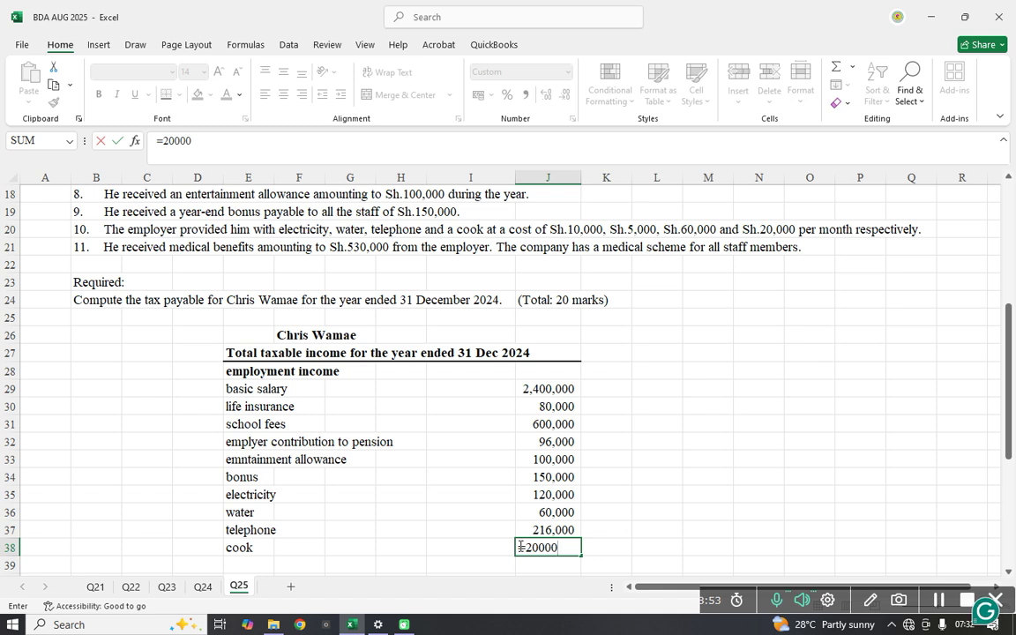
type("*12")
key("Return")
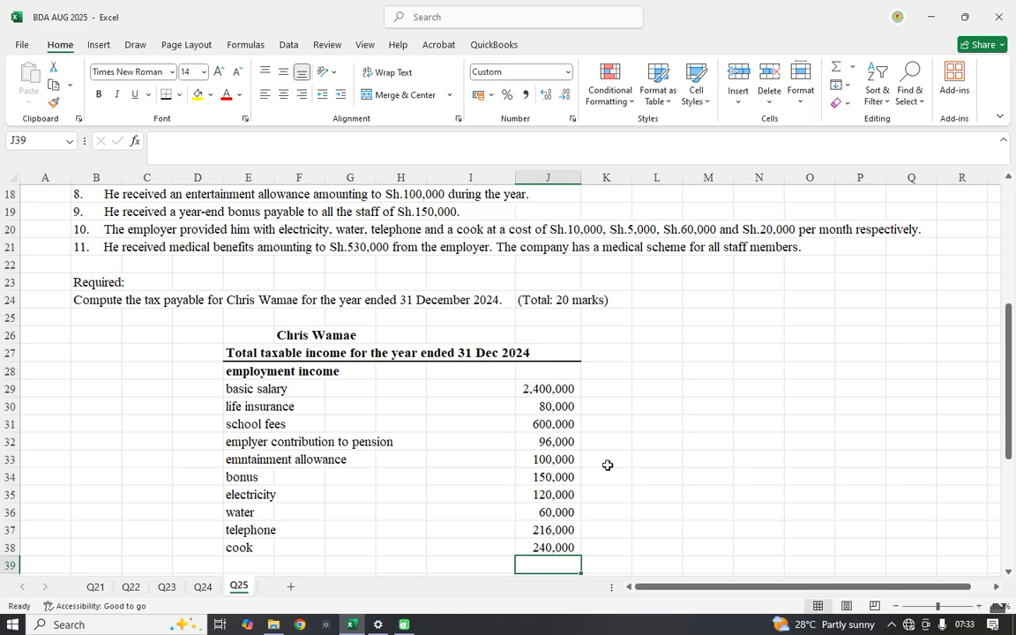
- Add an employment income row in row 39 with AutoSum of J29:J38, totalling 4,062,000
scroll(608, 465, "down", 1)
left_click(258, 511)
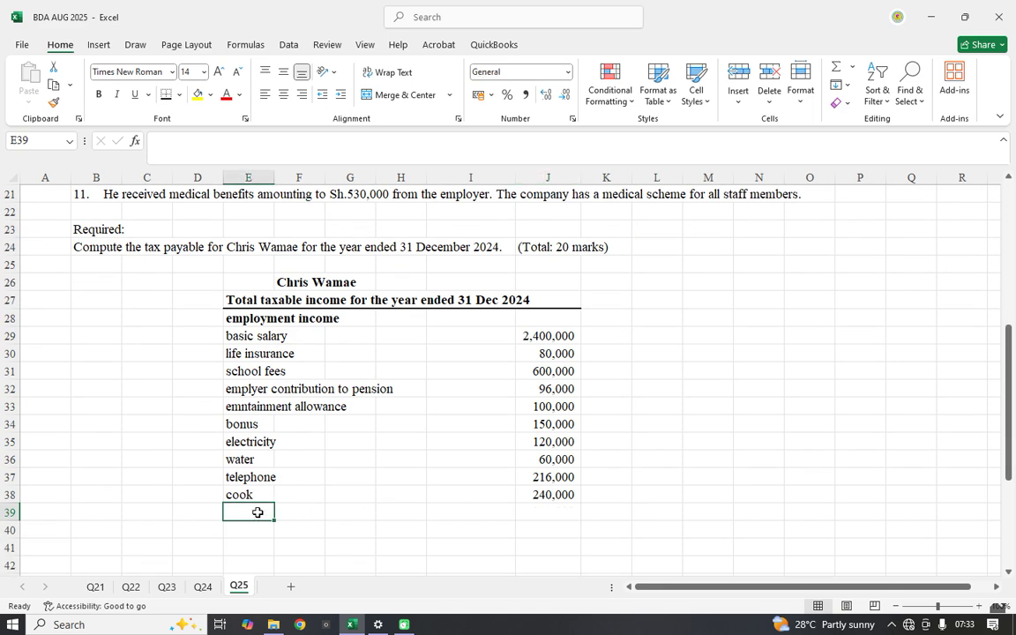
type("employment")
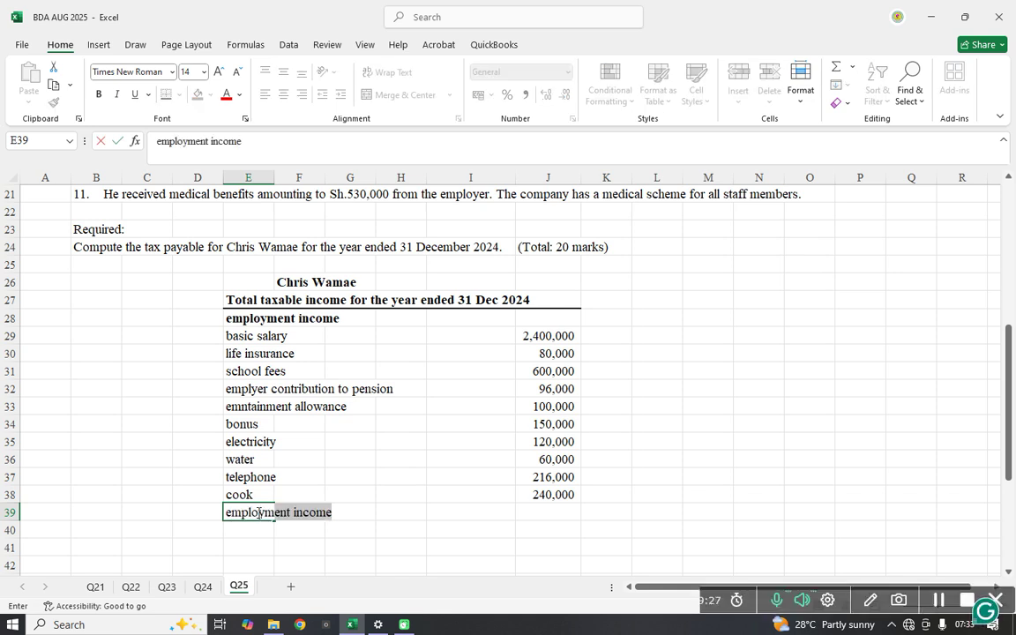
key("BackSpace")
key("BackSpace")
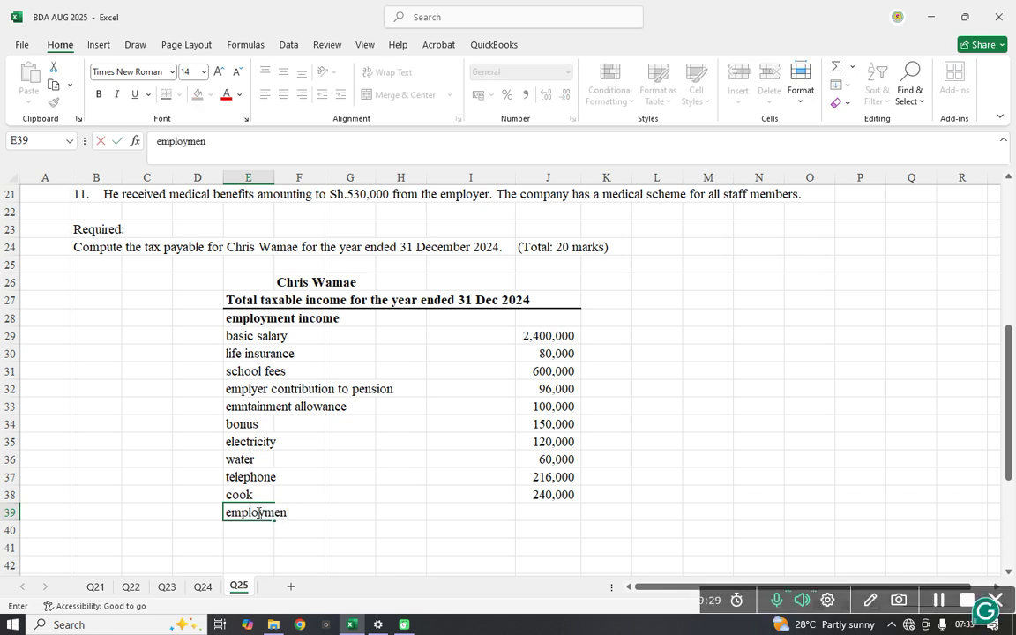
type("t")
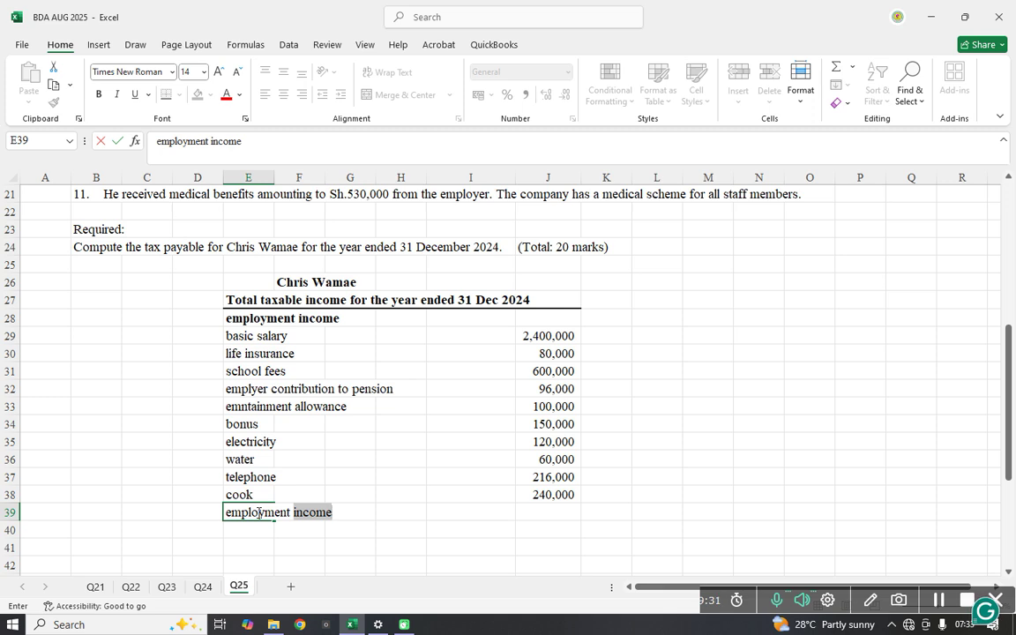
key("Tab")
left_click(554, 510)
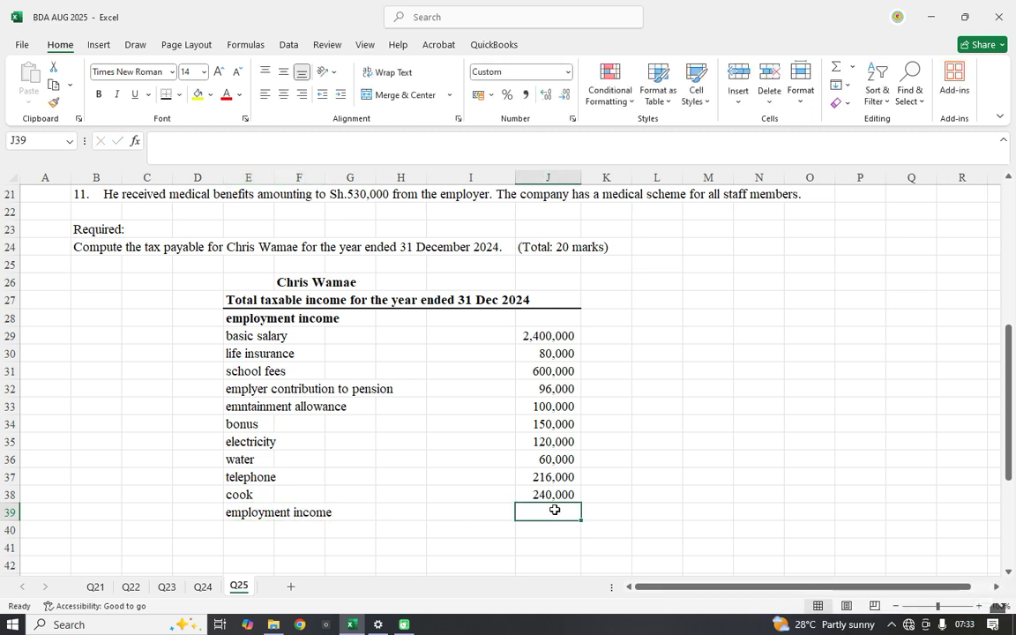
key("alt+equal")
key("Return")
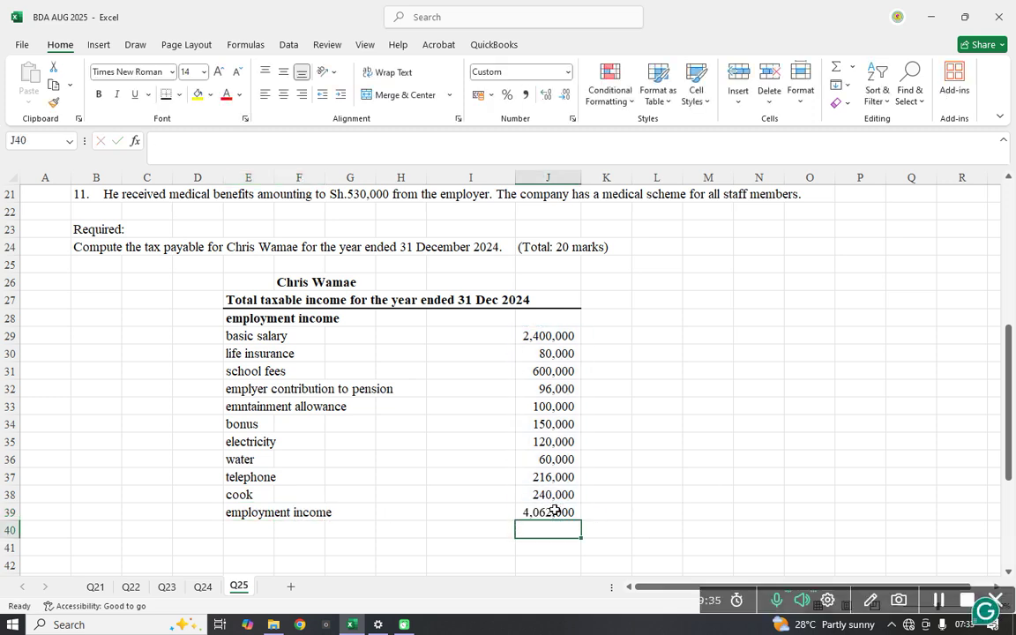
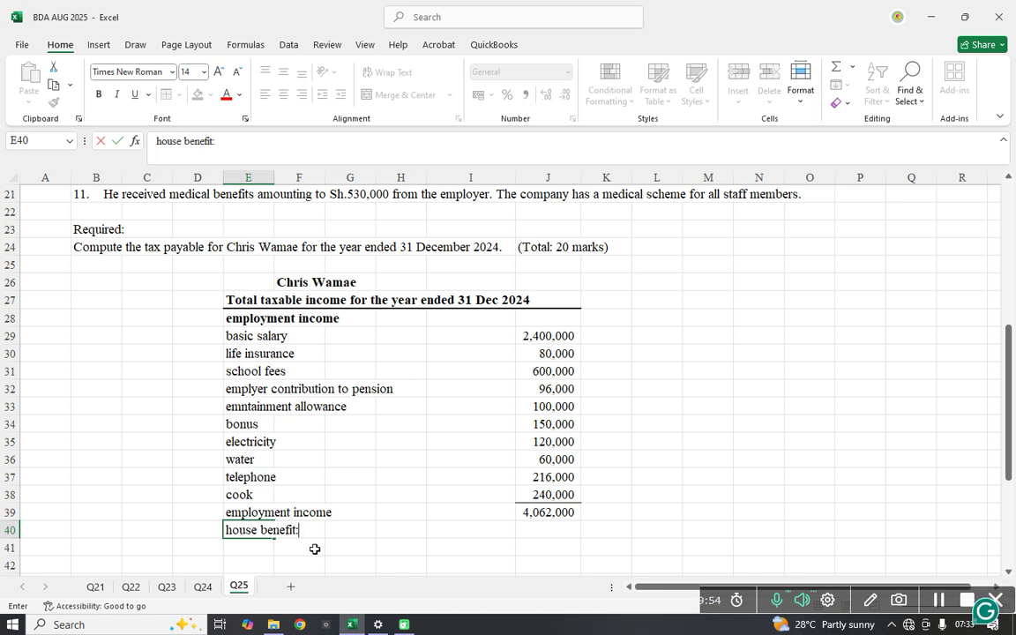
- Add house benefit and employment income labels, with =J39*15% giving 609,300 in I41
type("her of")
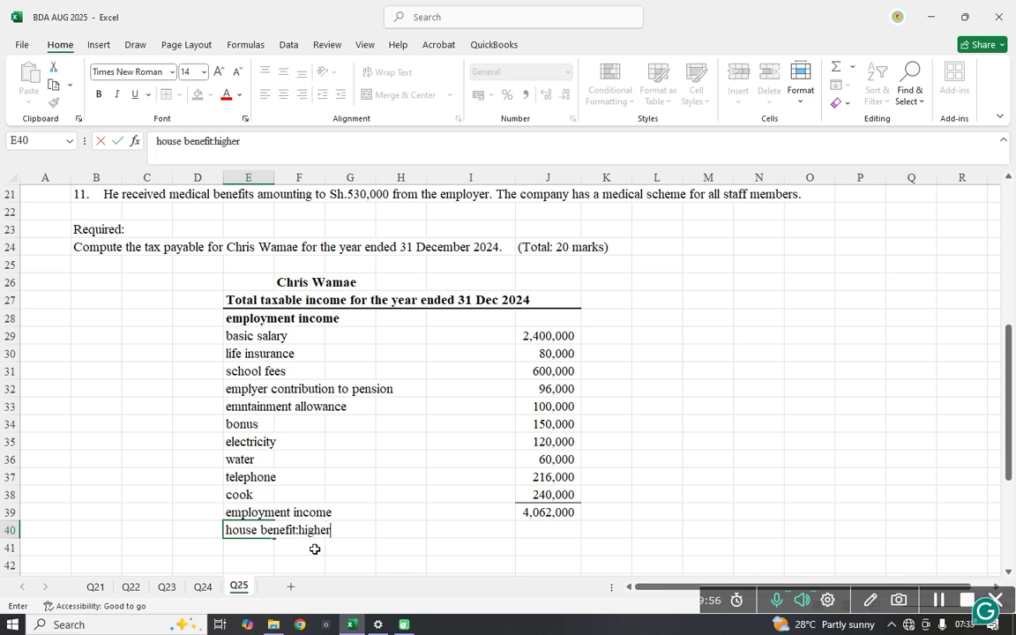
left_click(242, 547)
type("e")
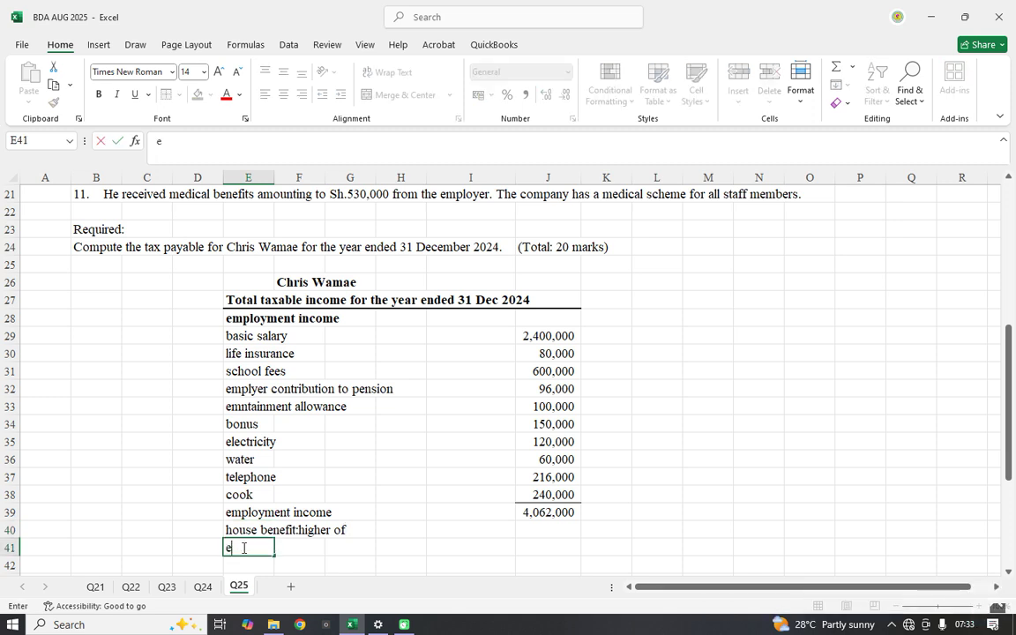
type("mploymen")
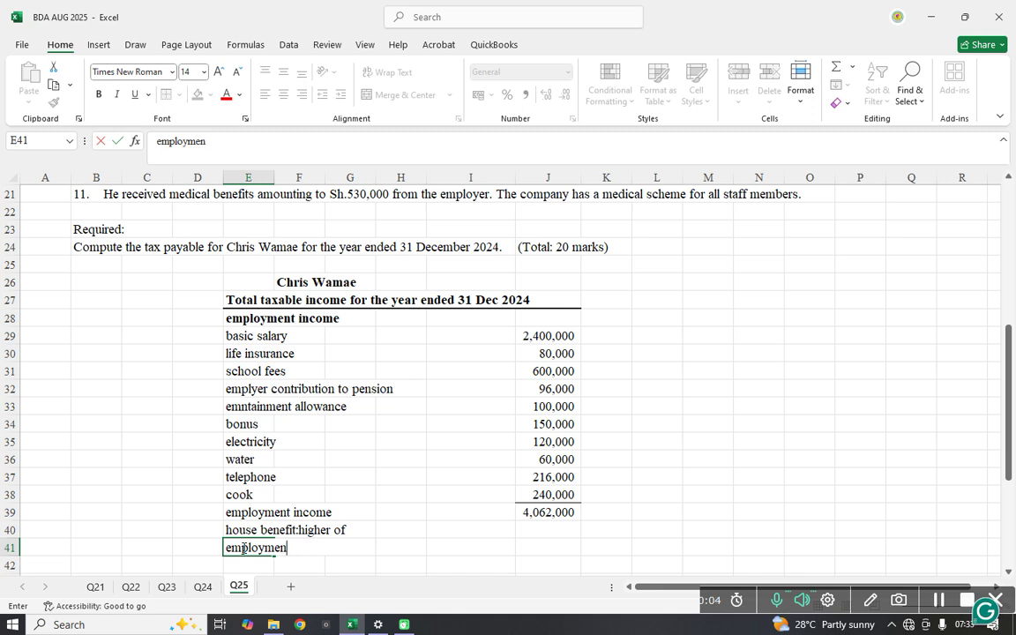
type("yt income")
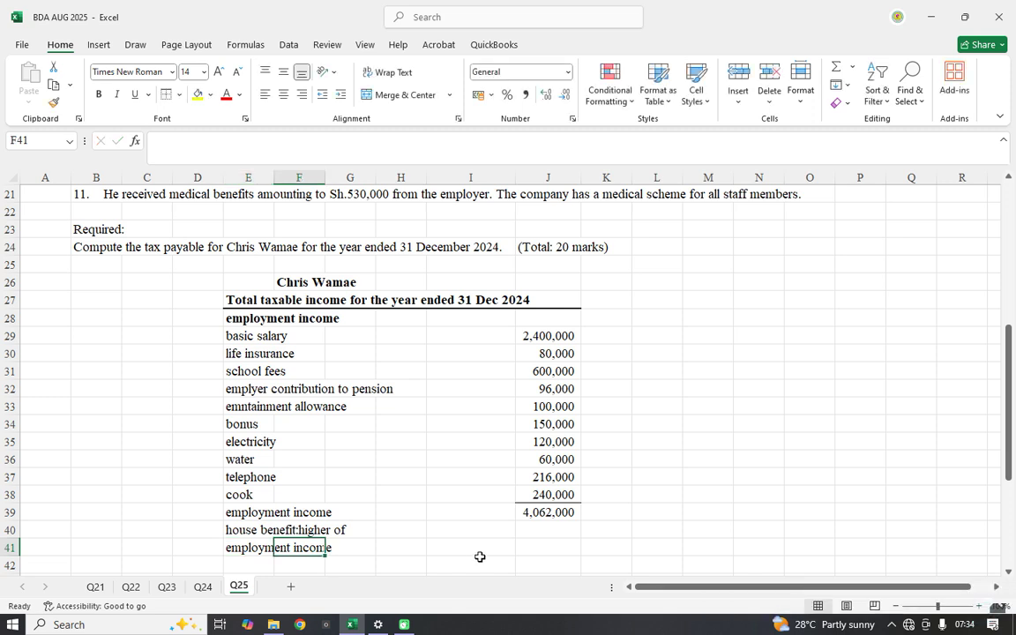
left_click(478, 550)
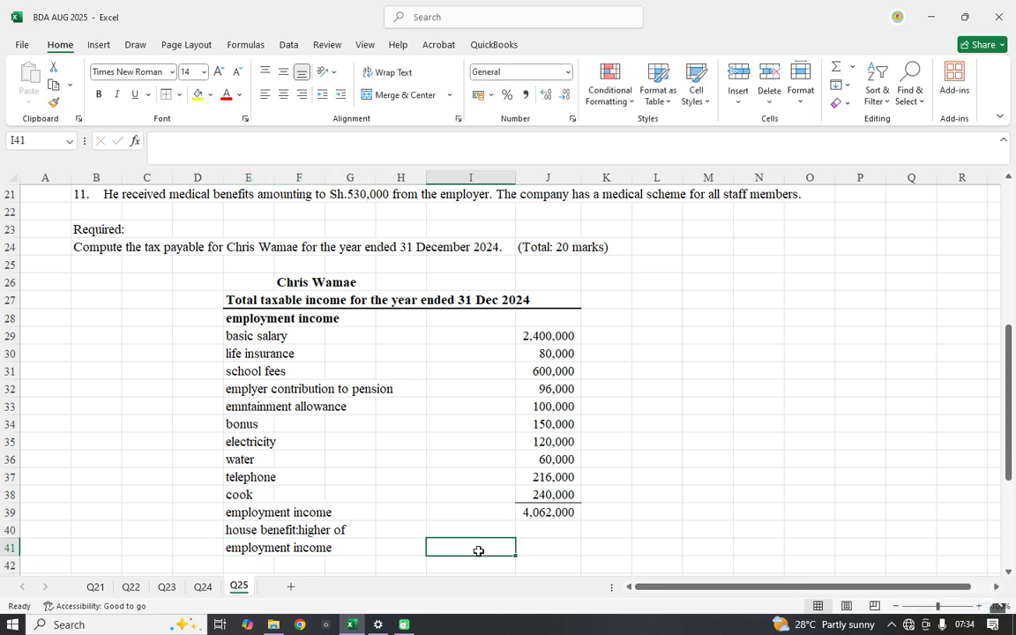
type("=")
left_click(525, 512)
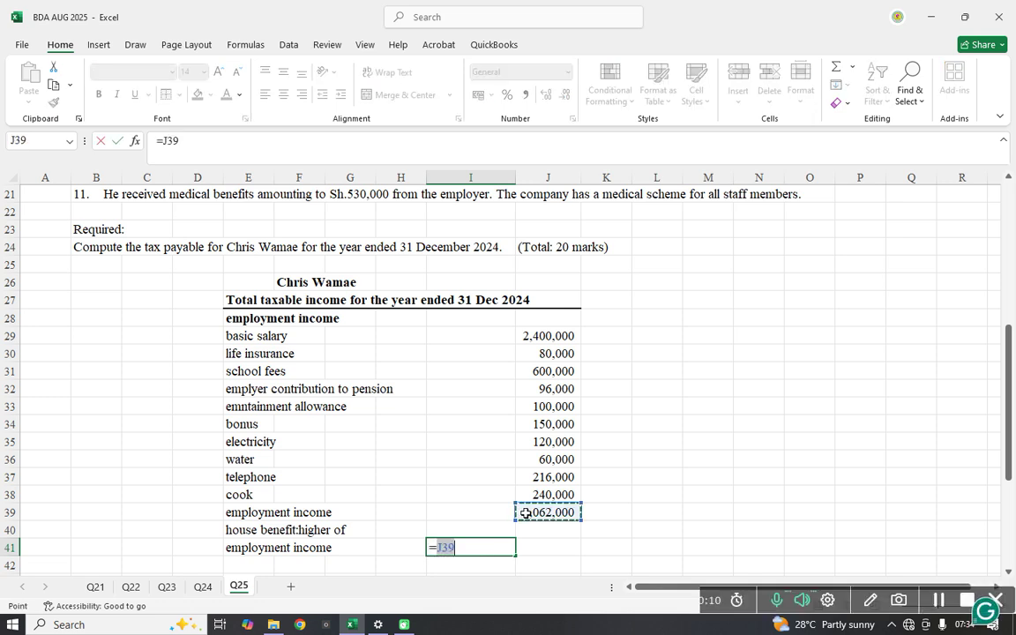
type("*15%")
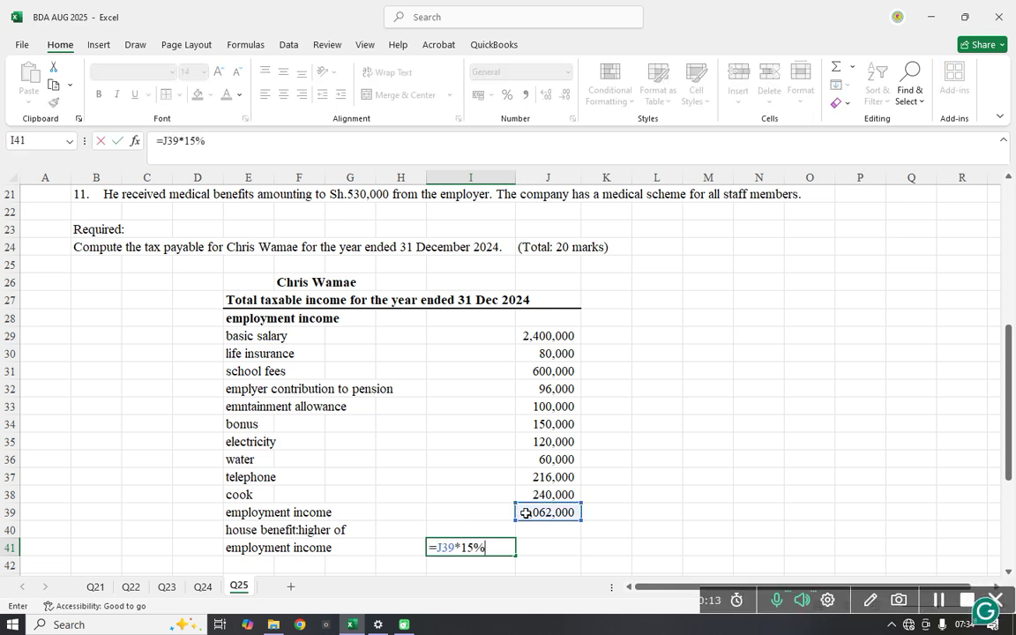
key("Return")
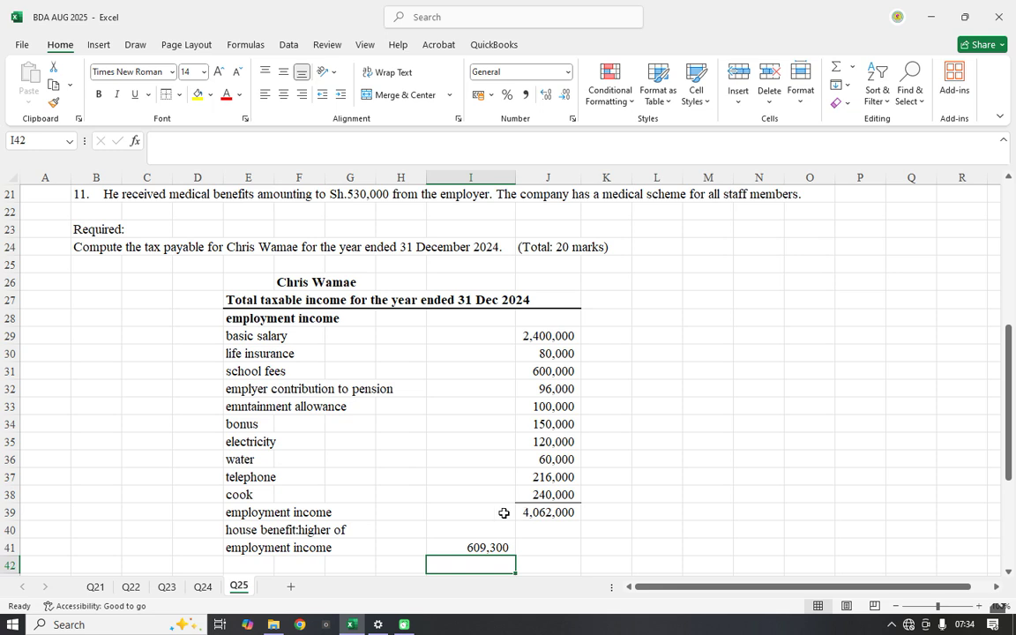
- Label market rent in E42 and compute it as =120000*12 (1,440,000) in I42
left_click(256, 565)
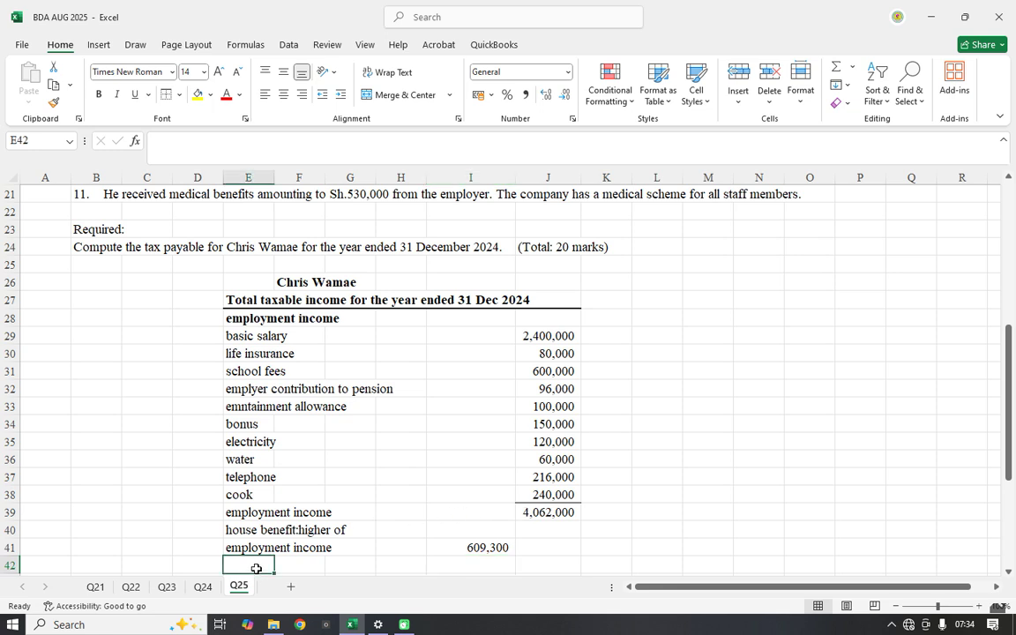
type("market rent")
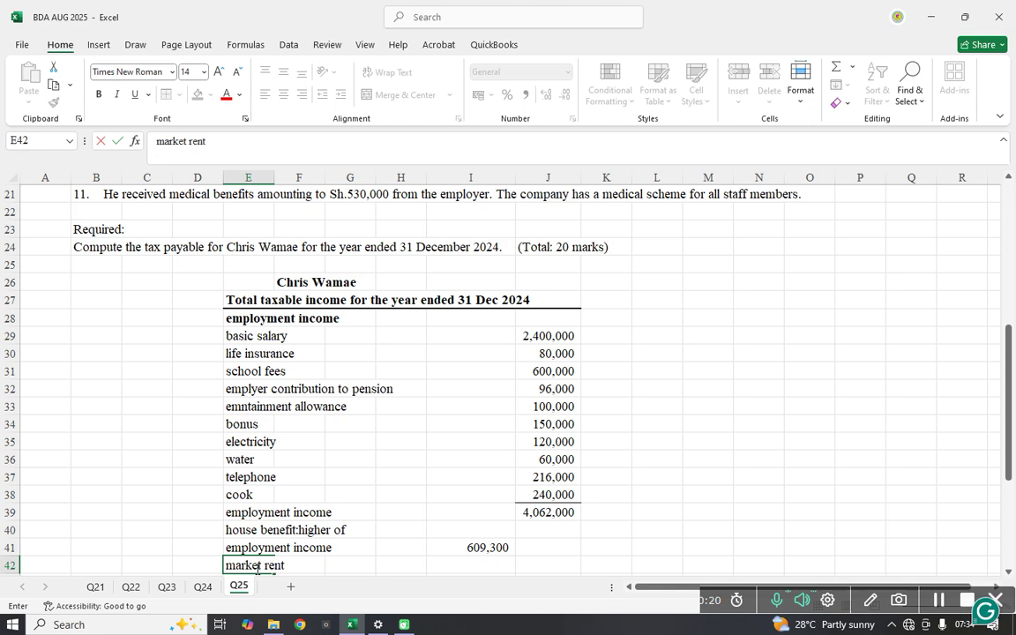
scroll(265, 555, "up", 7)
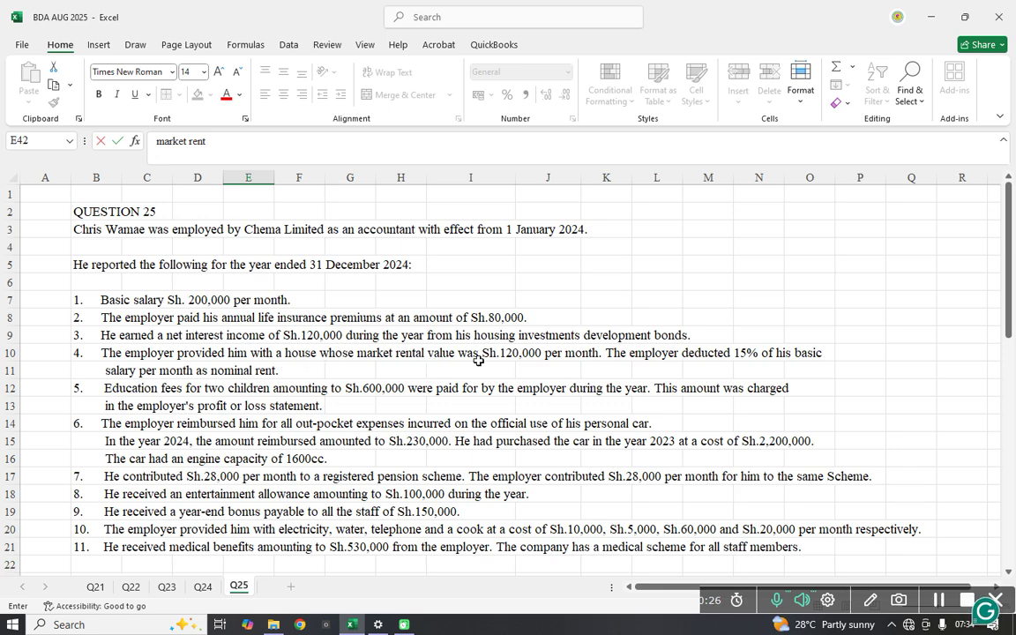
scroll(535, 391, "down", 8)
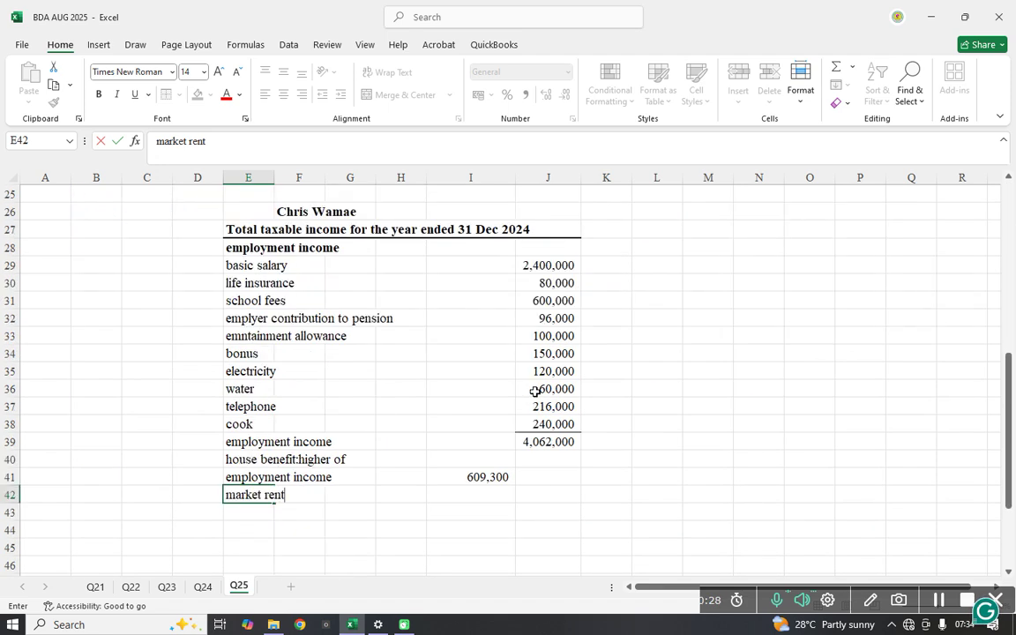
left_click(459, 494)
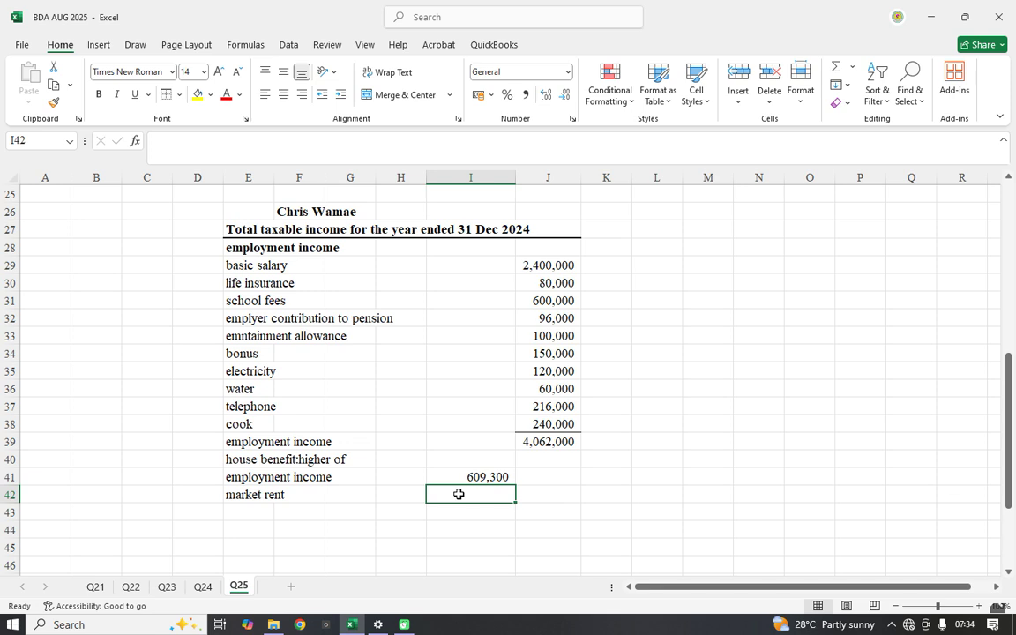
type("=120")
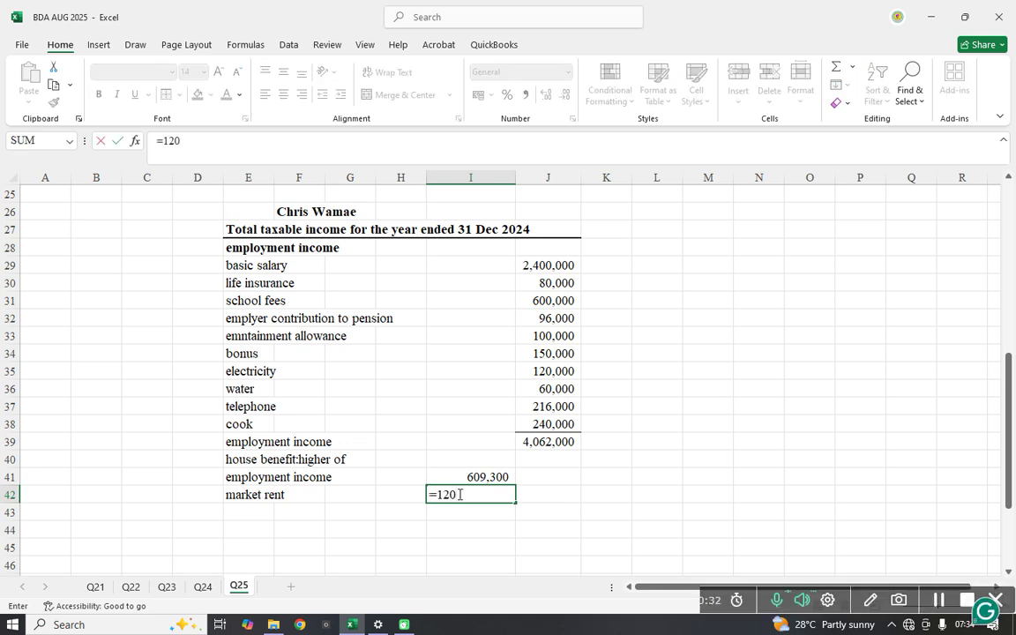
type("000*12")
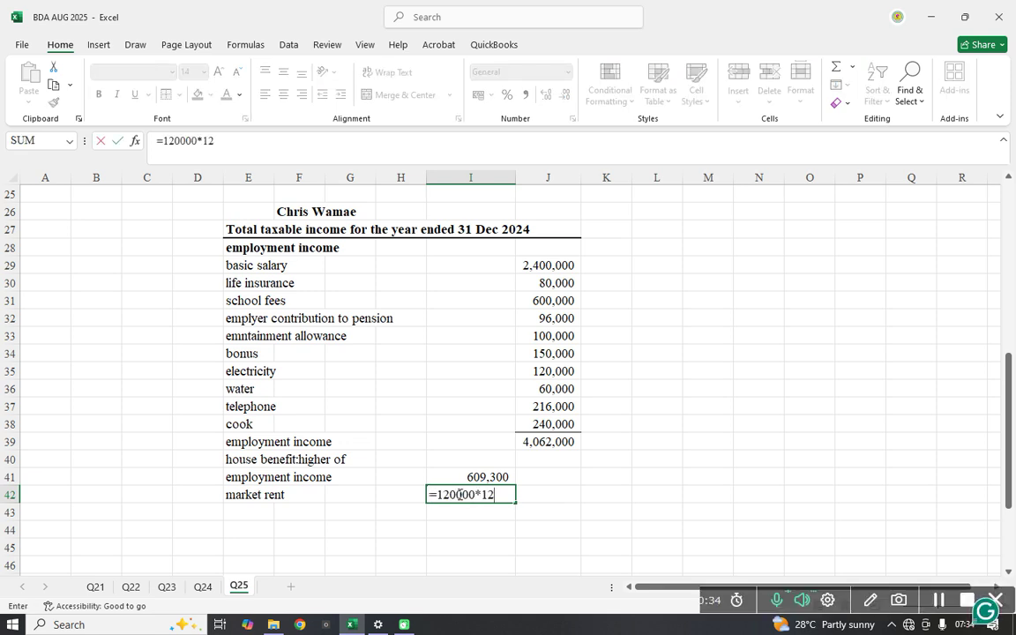
key("Return")
- Format the market rent as Comma Style with no decimals and narrow column I
left_click(484, 496)
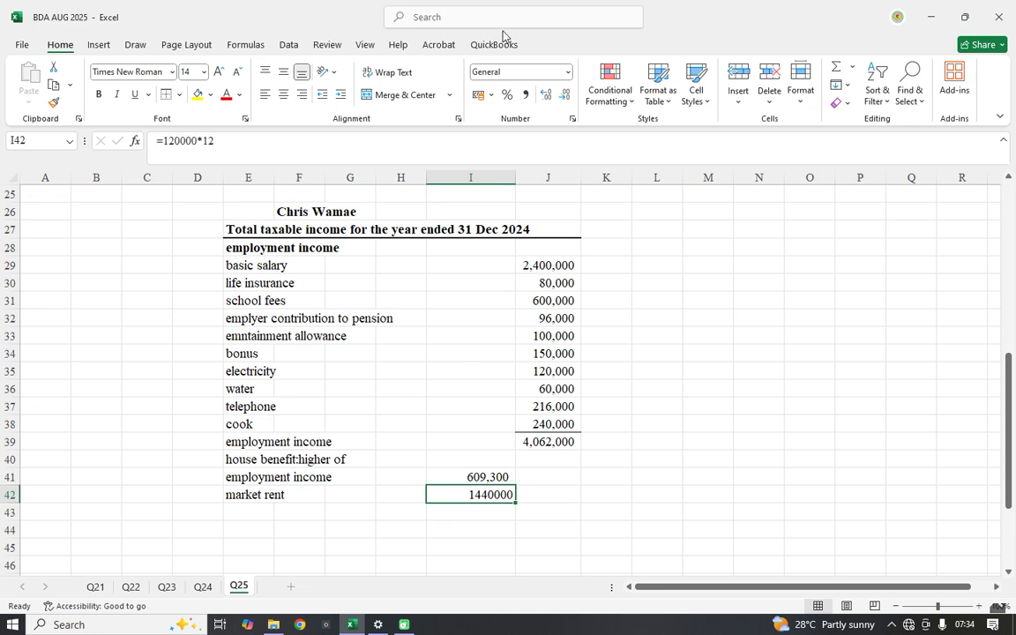
left_click(525, 95)
left_click(564, 97)
left_click(563, 97)
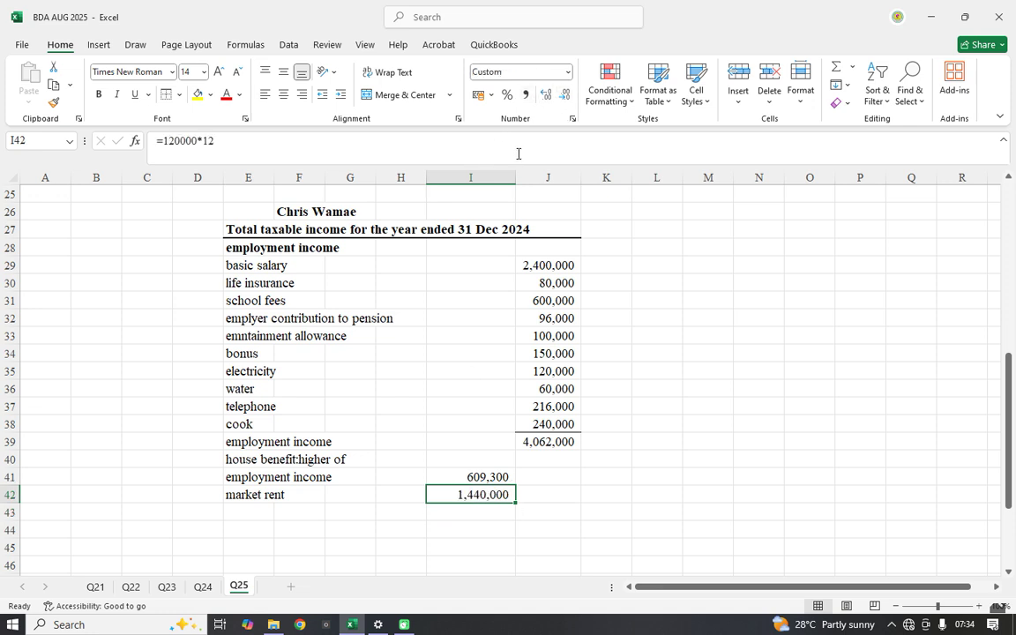
left_click_drag(515, 176, 497, 175)
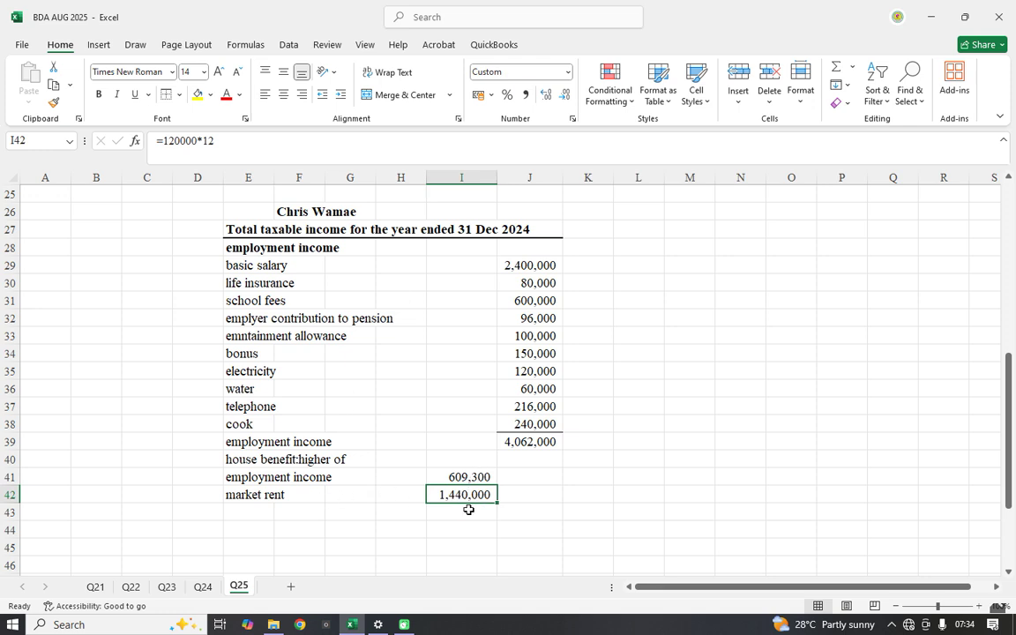
- Add a 'less norminal rent' row with nominal rent =J29*15% (360,000) in I43
left_click(244, 510)
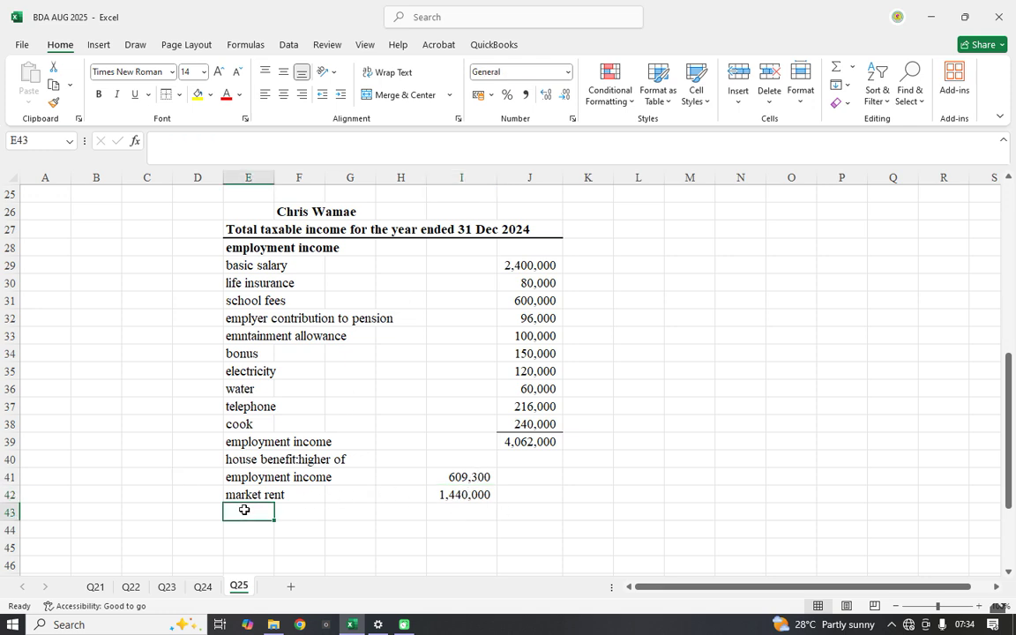
type("less no")
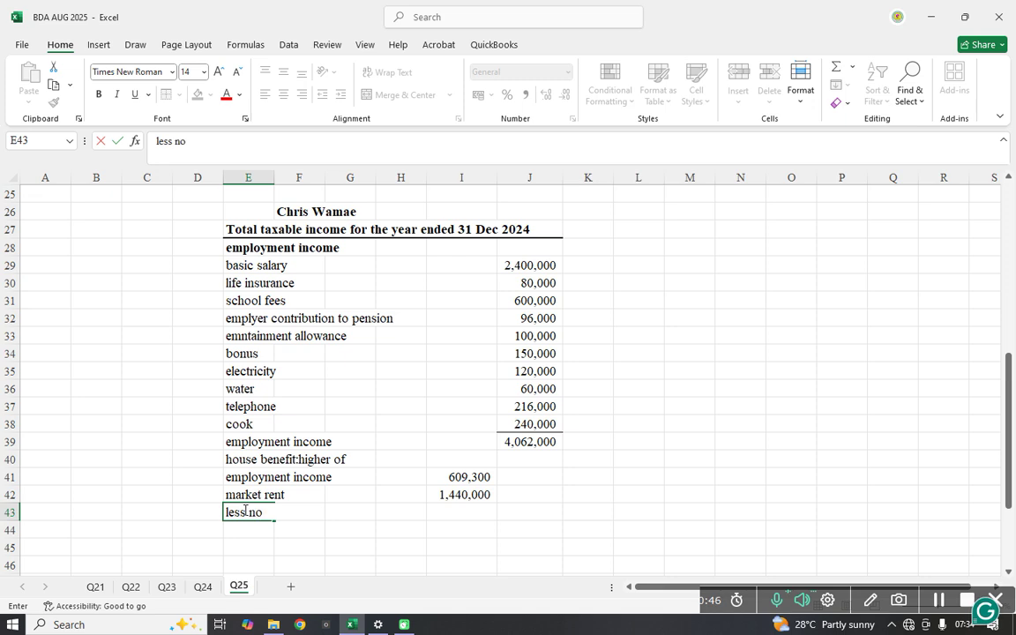
type("rminal rent")
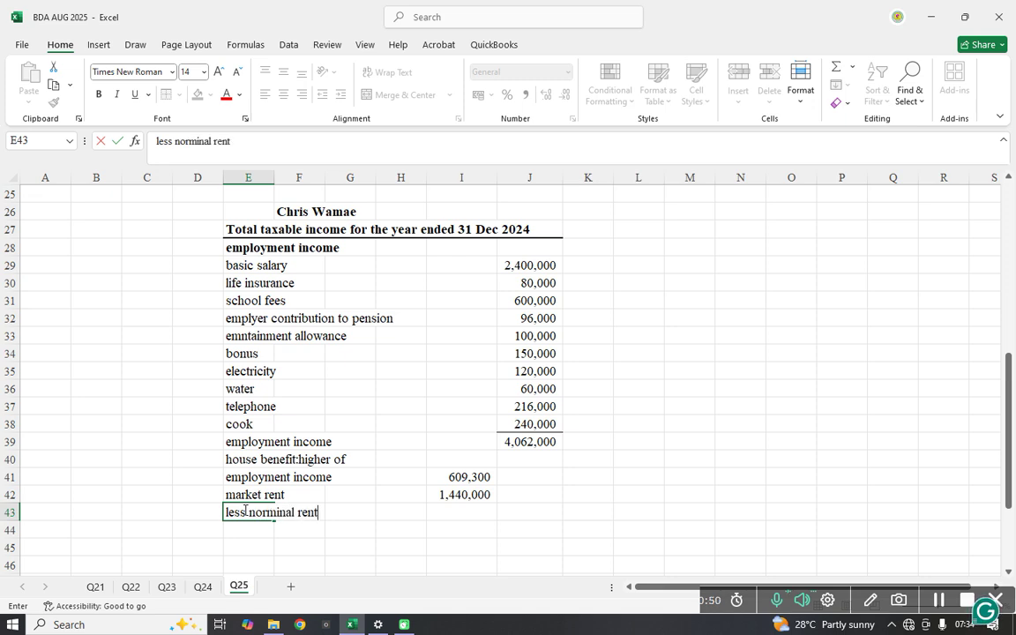
left_click(441, 494)
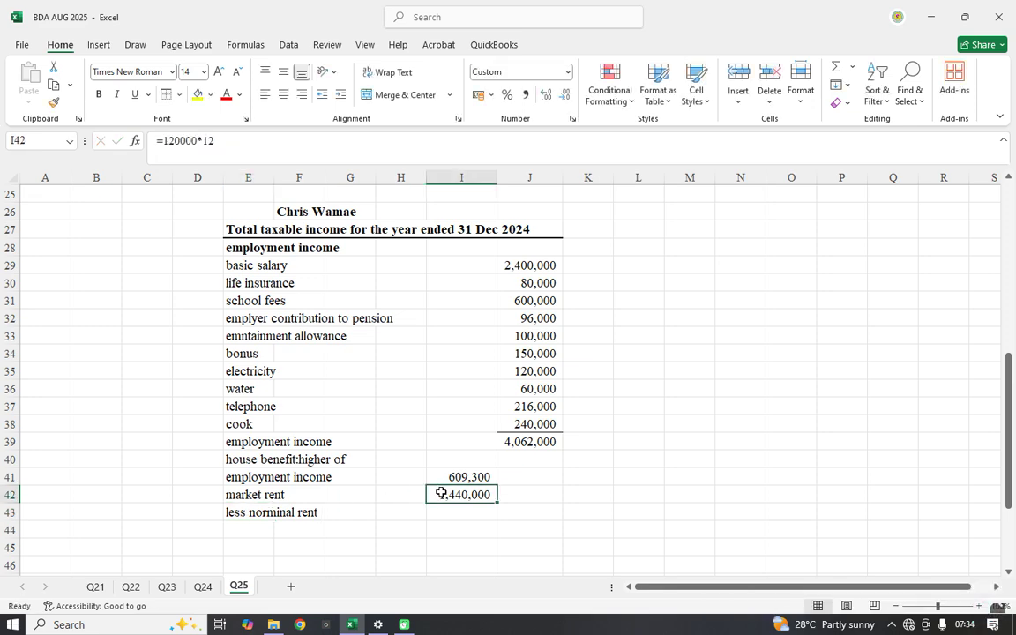
left_click(440, 513)
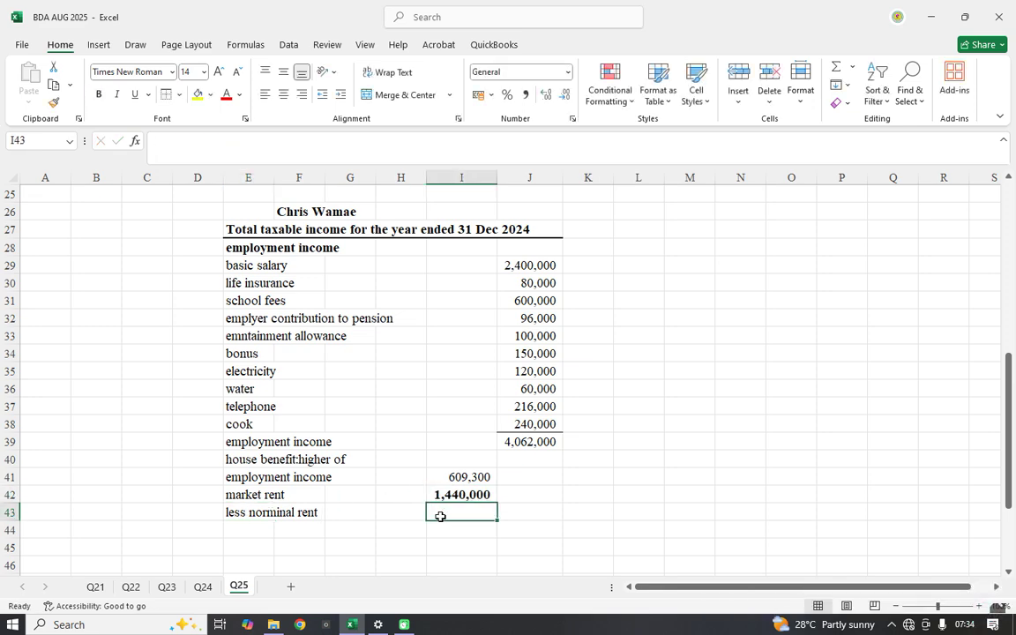
type("=")
scroll(440, 515, "up", 6)
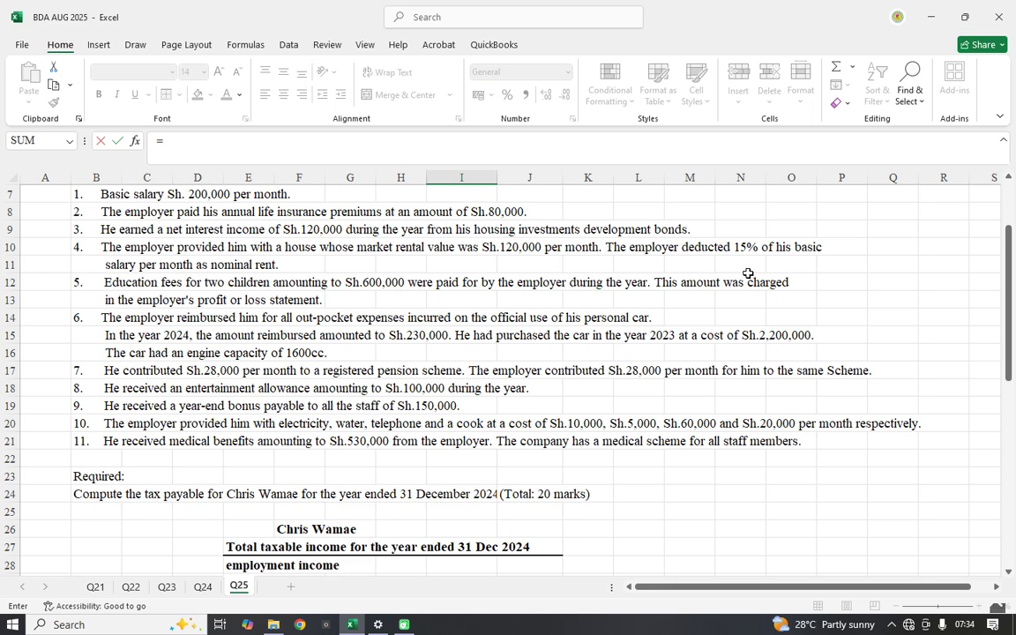
scroll(748, 273, "down", 7)
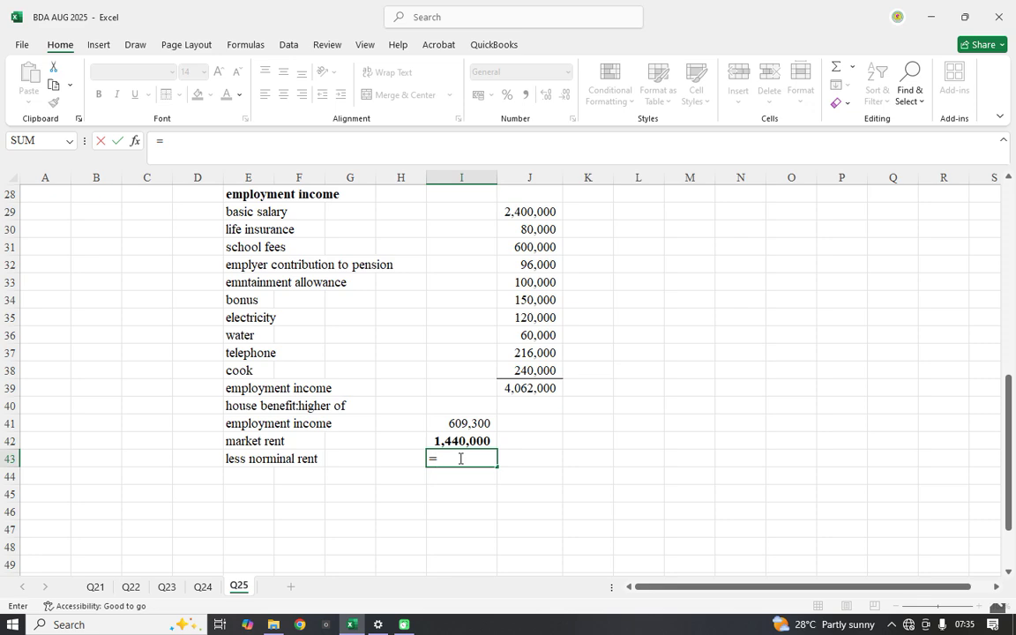
scroll(461, 458, "up", 6)
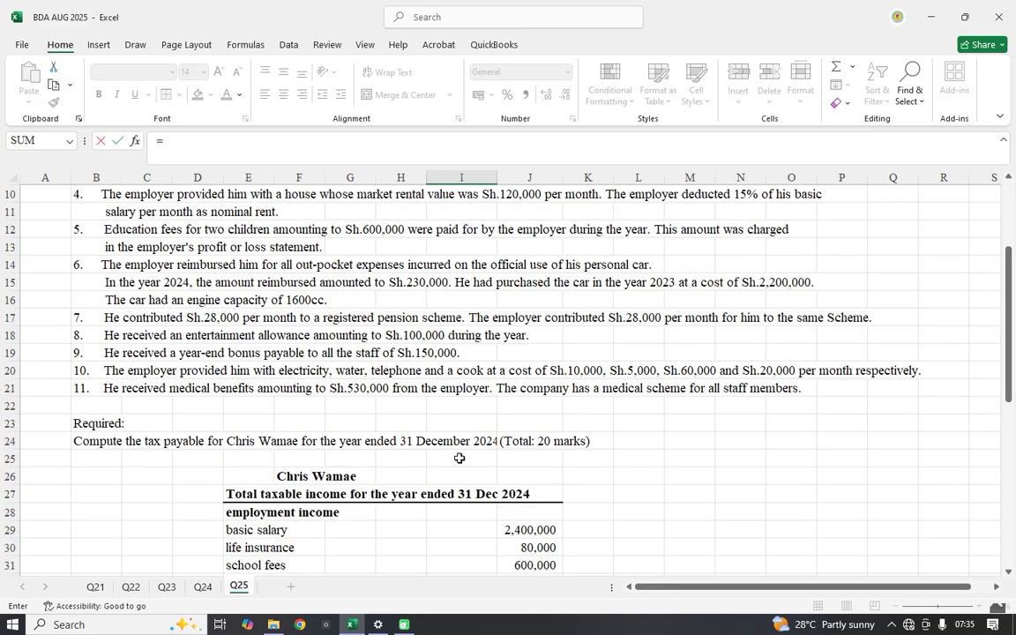
scroll(459, 458, "down", 4)
scroll(460, 456, "up", 2)
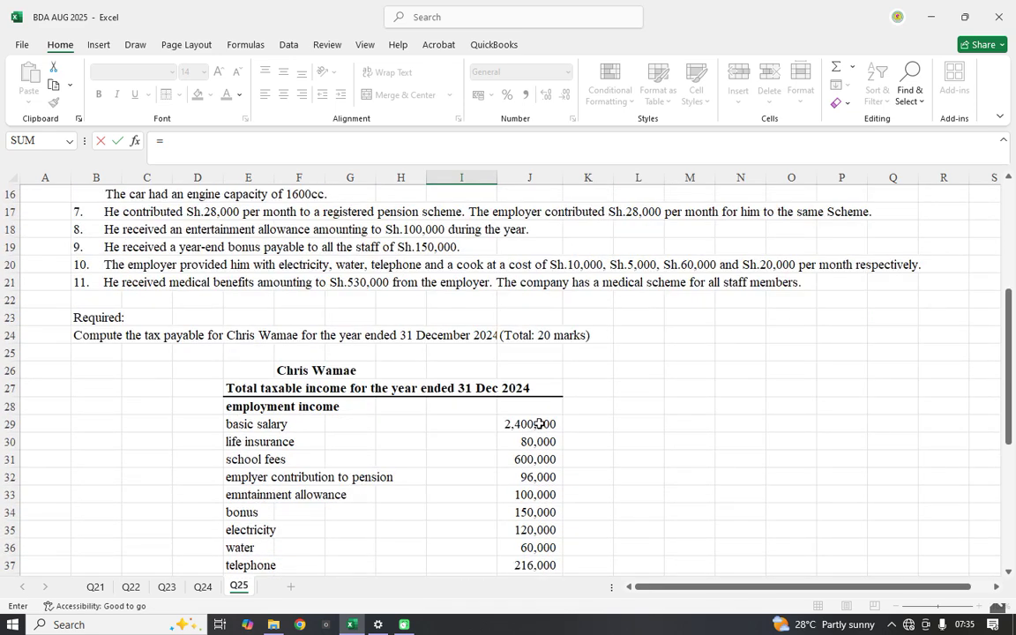
left_click(539, 425)
type("*15%")
key("Return")
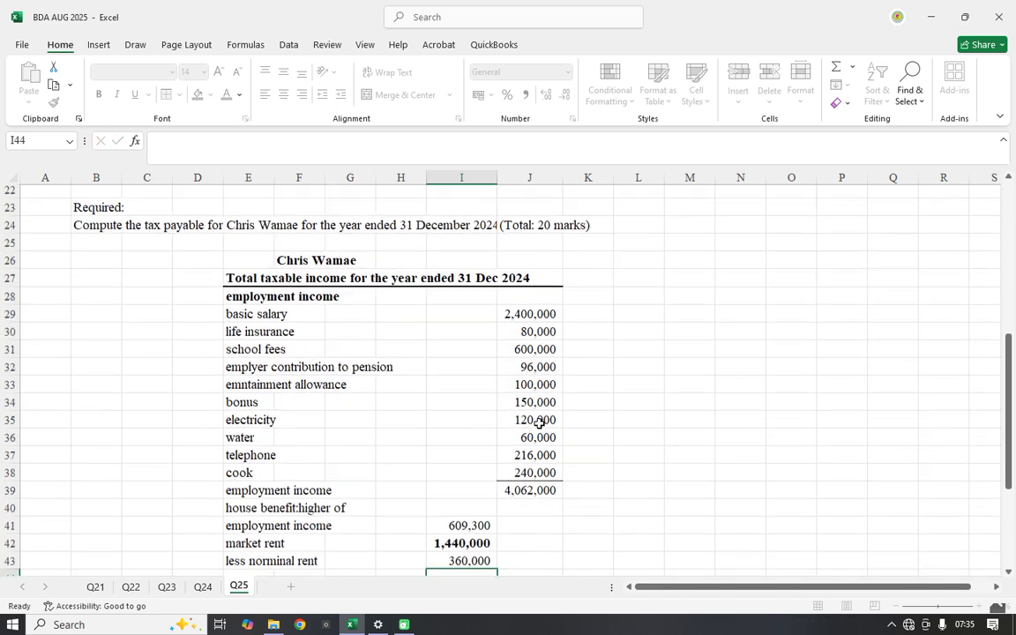
- Compute net rent in J43 as =I42-I43, giving 1,080,000
scroll(539, 424, "down", 2)
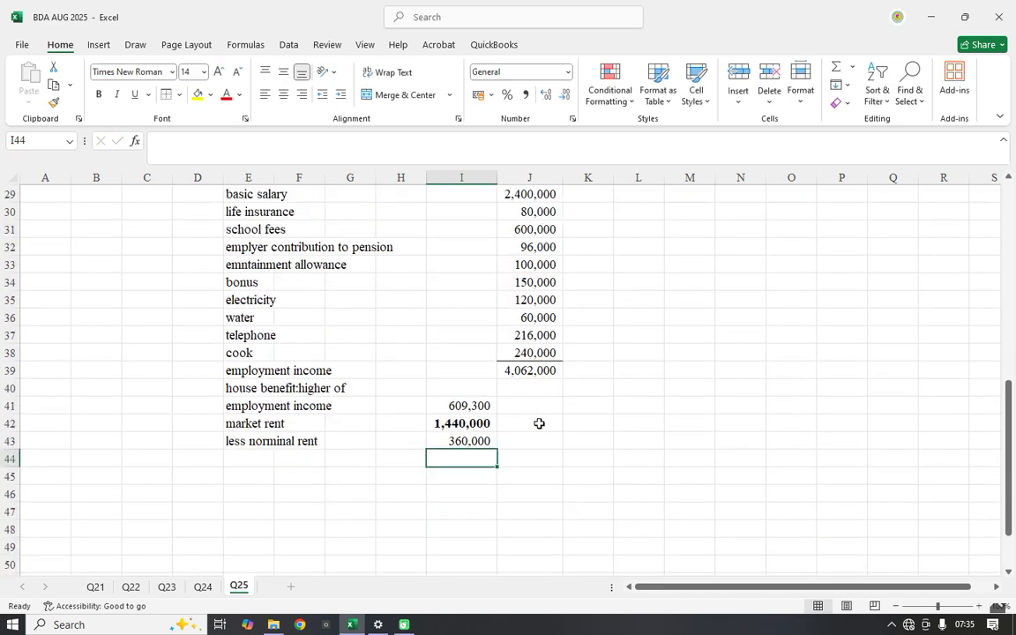
left_click(517, 443)
type("=")
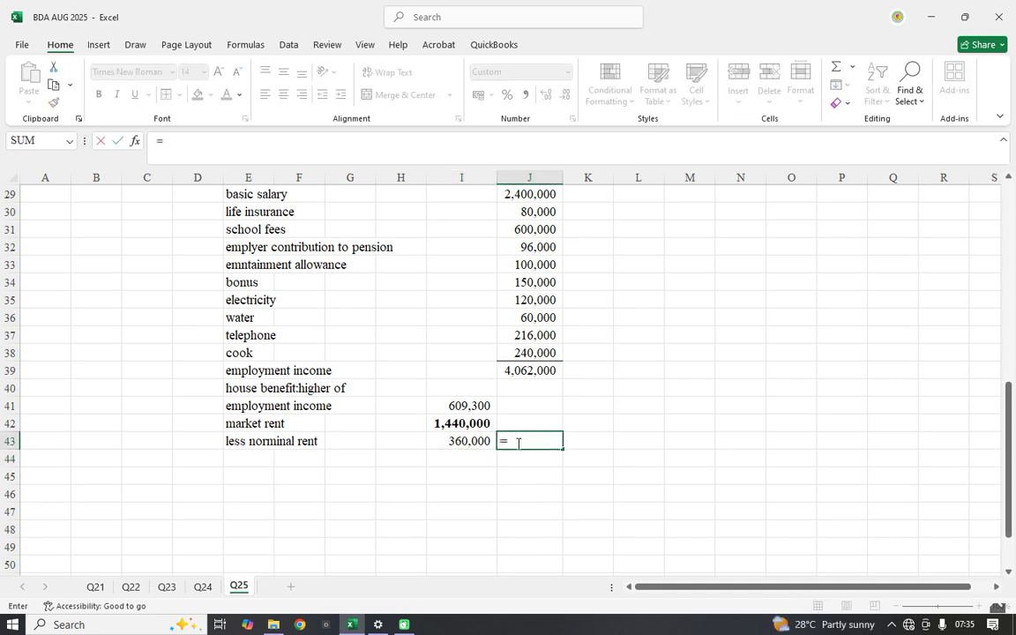
left_click(455, 424)
type("-")
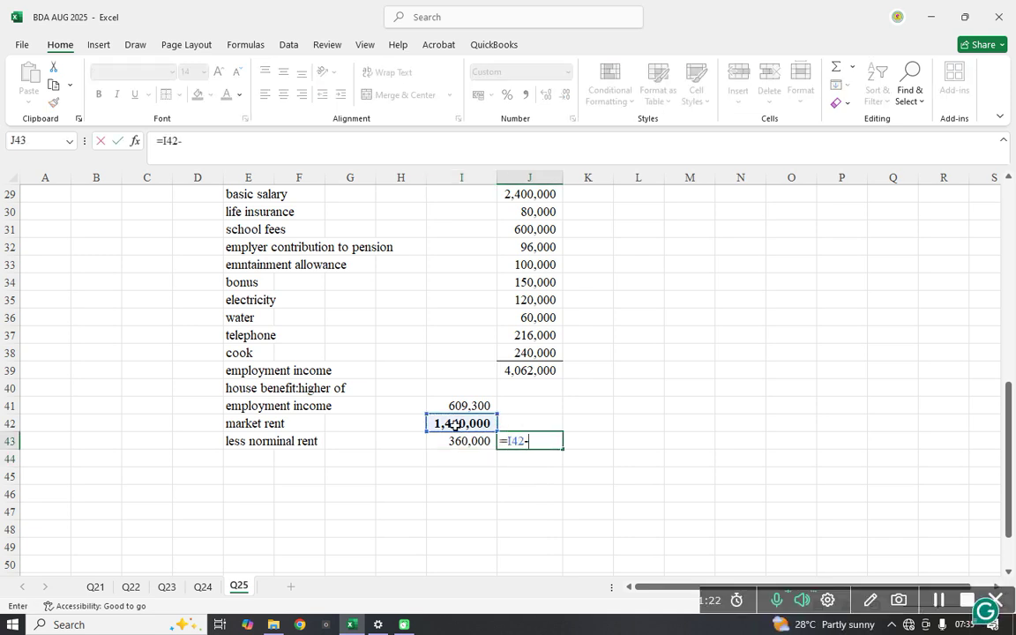
left_click(459, 439)
key("Return")
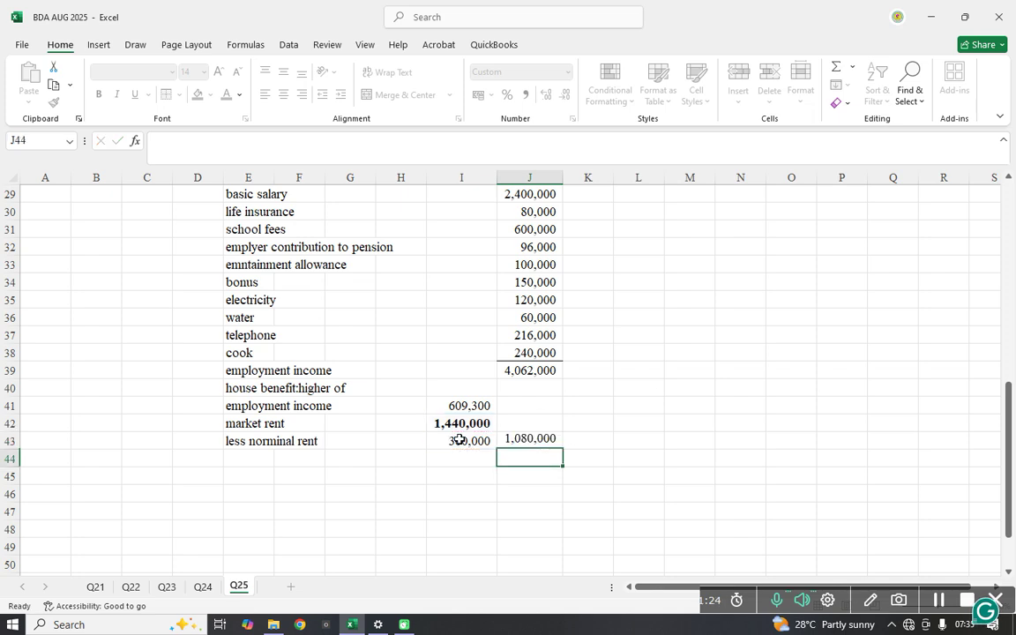
- Add a pensionable pay row totalling =J39+J43 (5,142,000) in J44
left_click(261, 459)
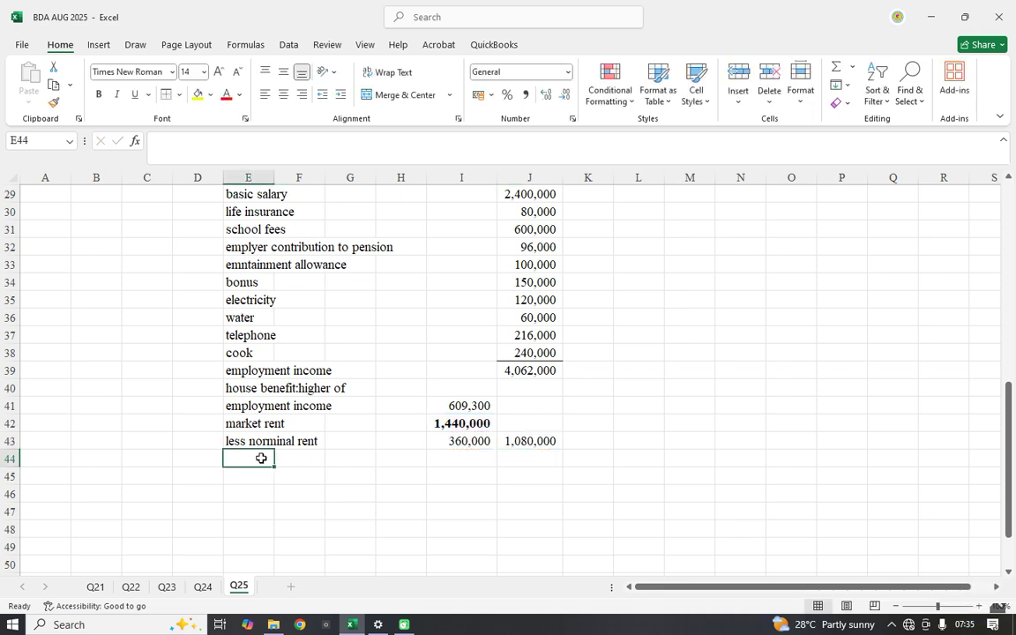
type("pens")
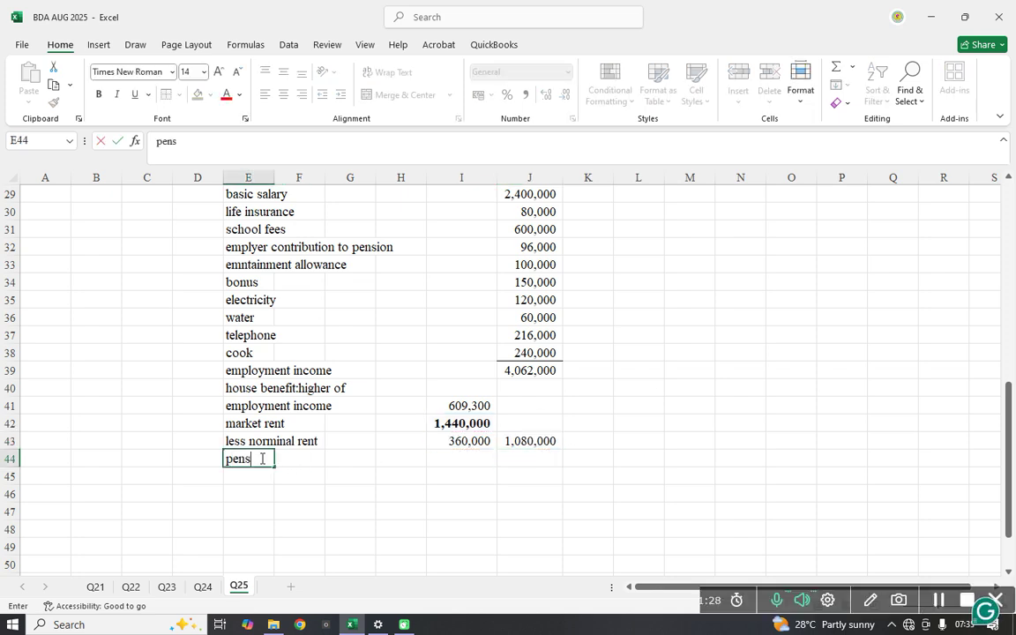
type("ionable pay")
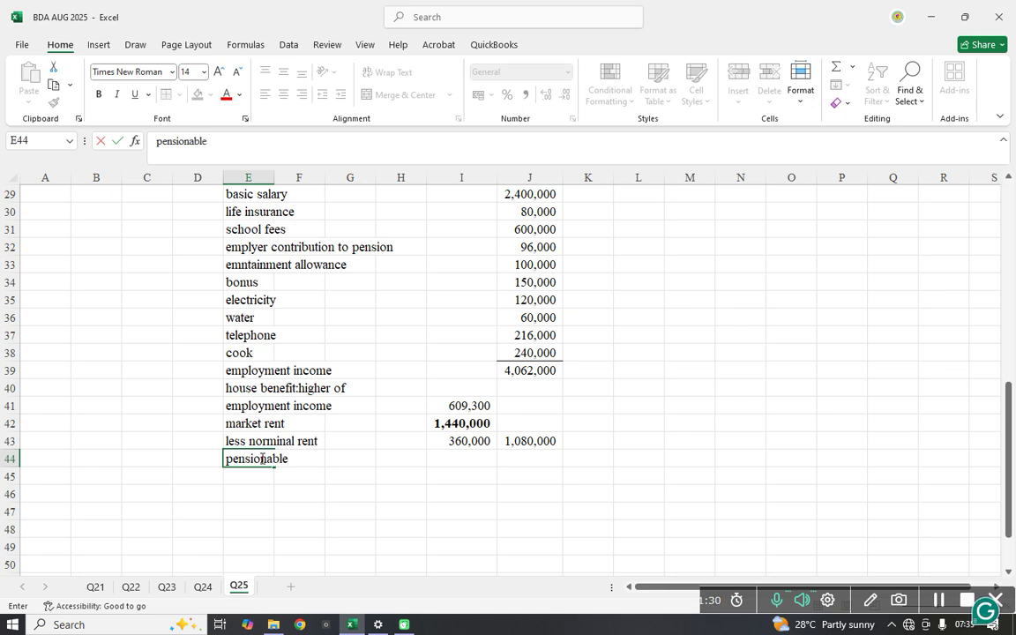
left_click(516, 464)
type("=")
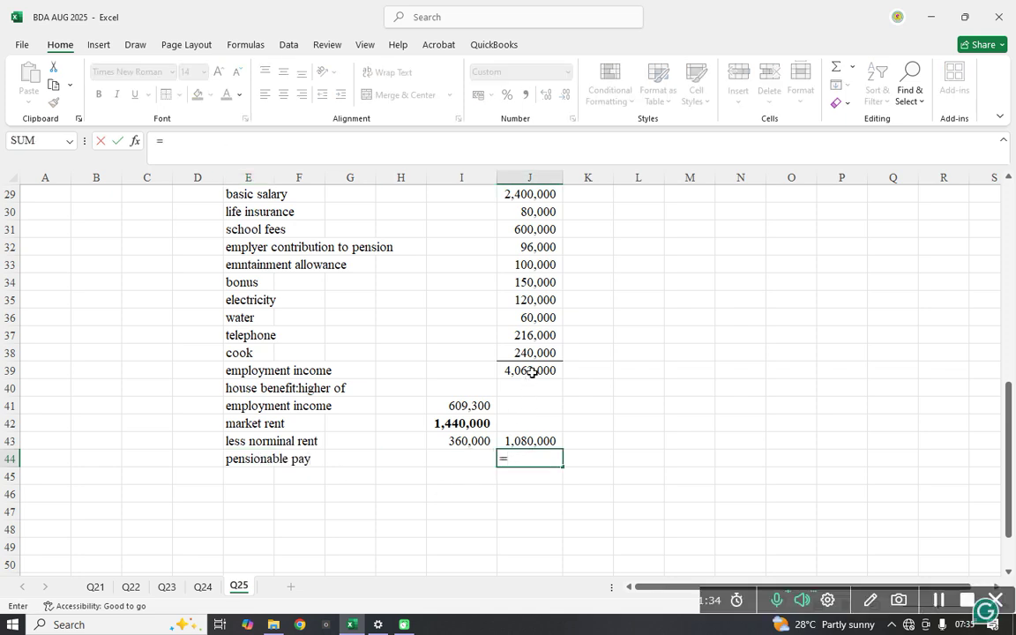
left_click(529, 373)
type("+")
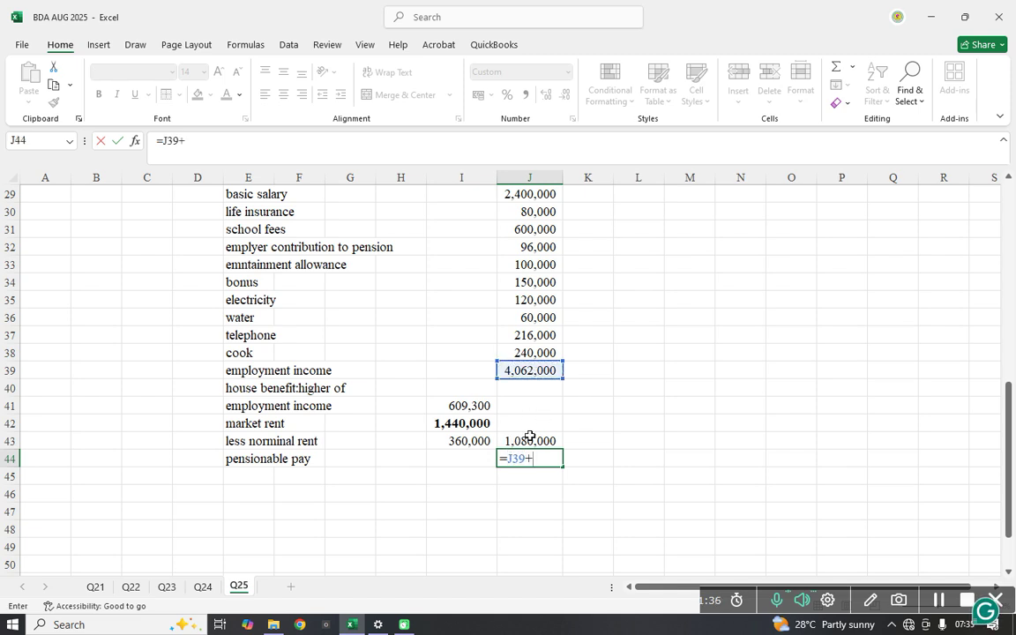
left_click(527, 439)
key("Return")
left_click(522, 457)
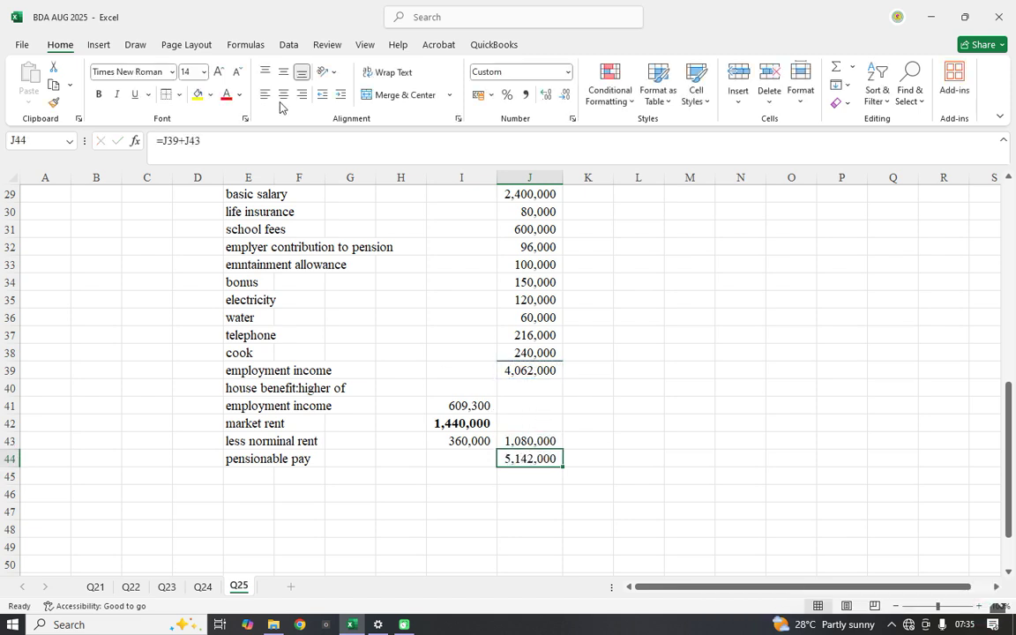
- Type the 'less allowable deductions' label in E45
left_click(251, 474)
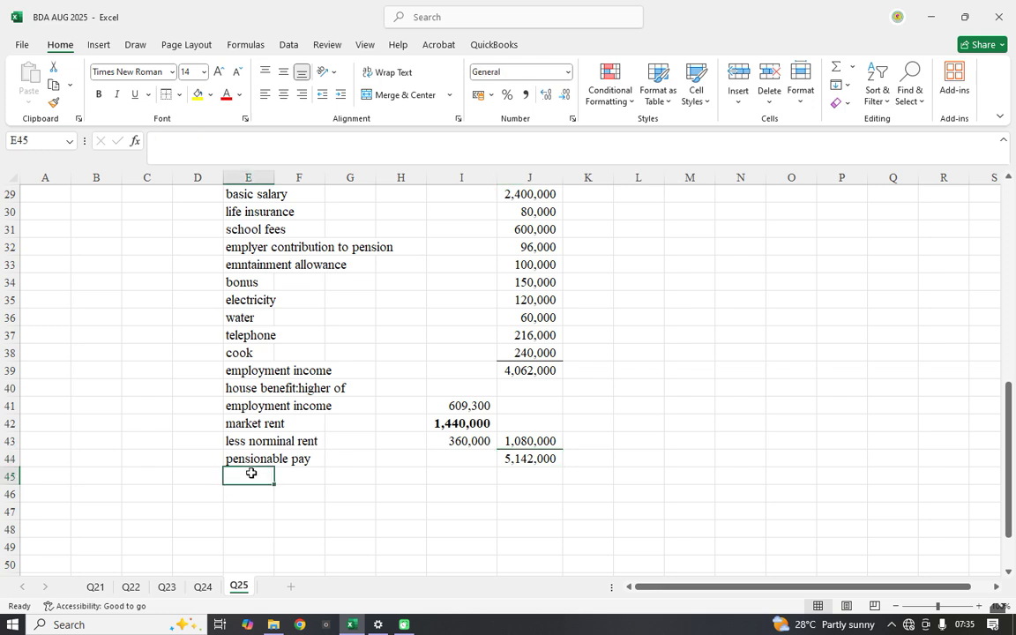
type("less allowable deductions")
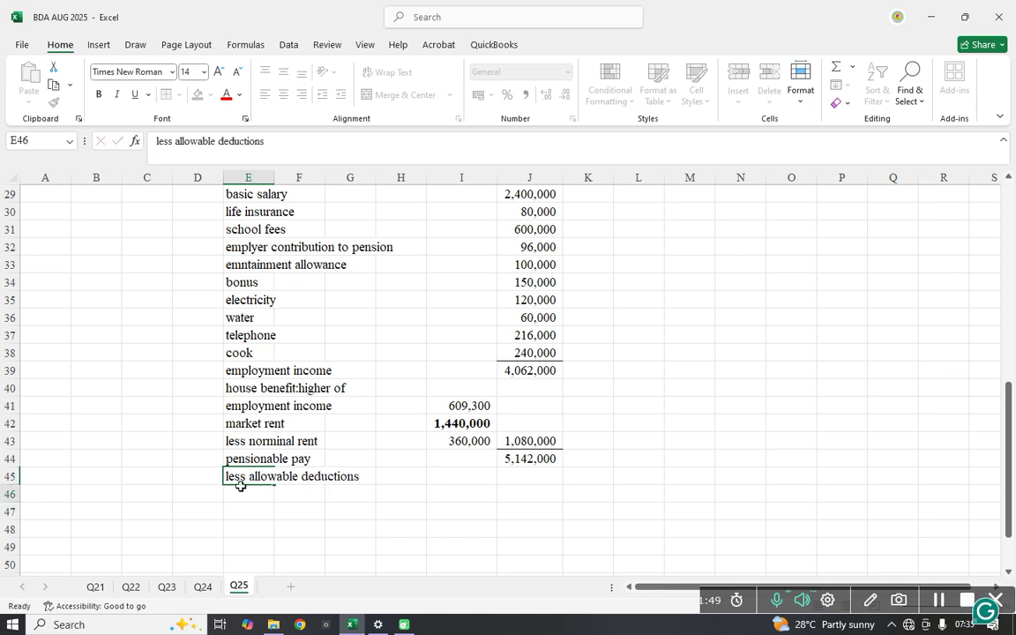
key("Return")
left_click(247, 476)
- Bold the deductions heading and add the 'contribution to pension' label in E46
key("ctrl+b")
left_click(244, 493)
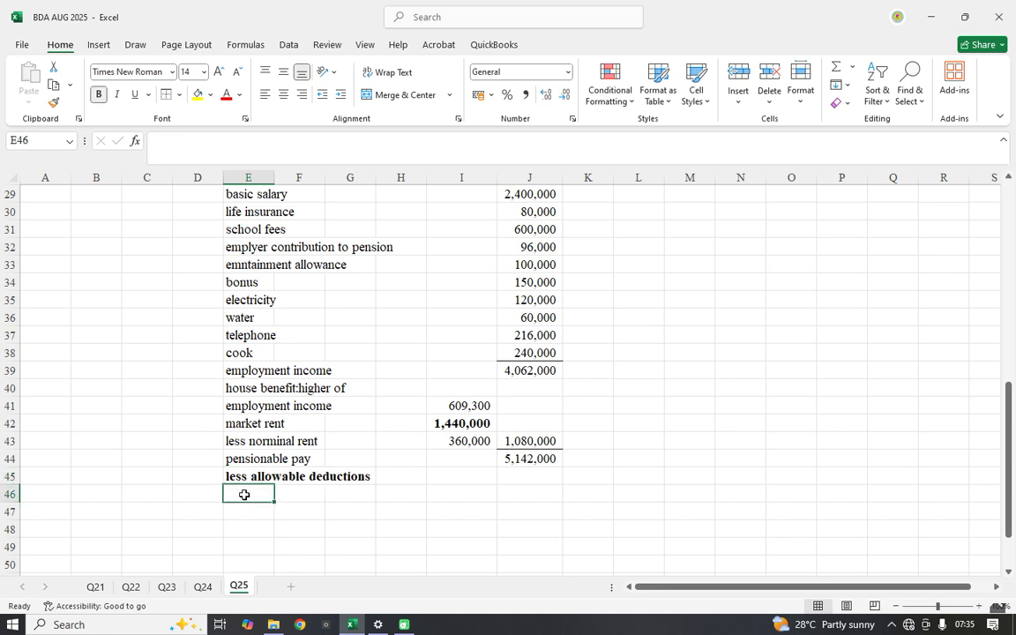
type("contribution ")
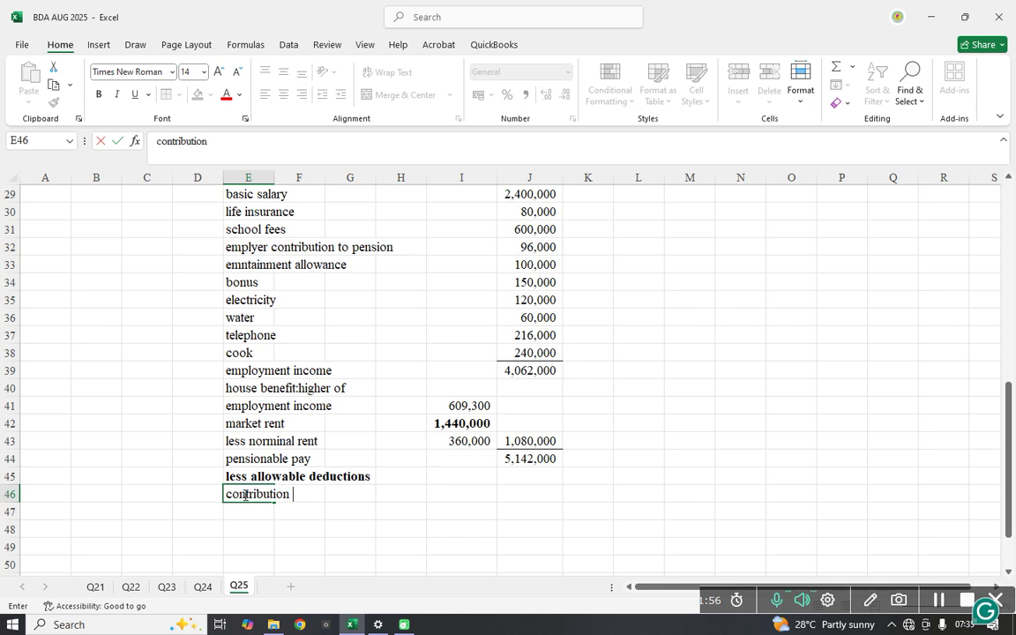
type("to pension")
left_click(234, 509)
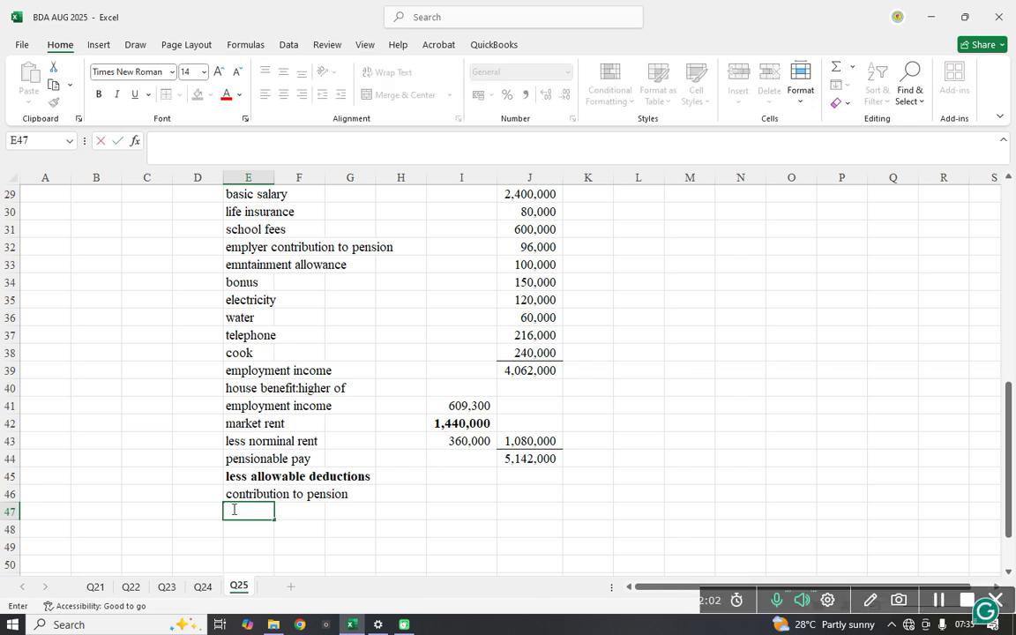
- Add an 'actual contribution' row computed as =28000*12 (336,000) in I47
type("actual contribution")
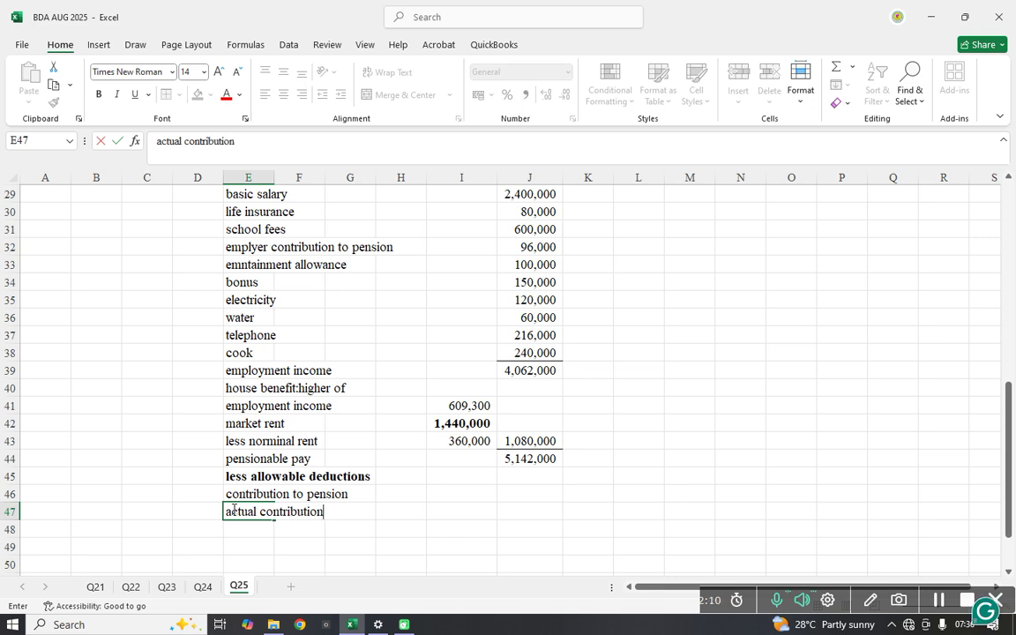
left_click(449, 513)
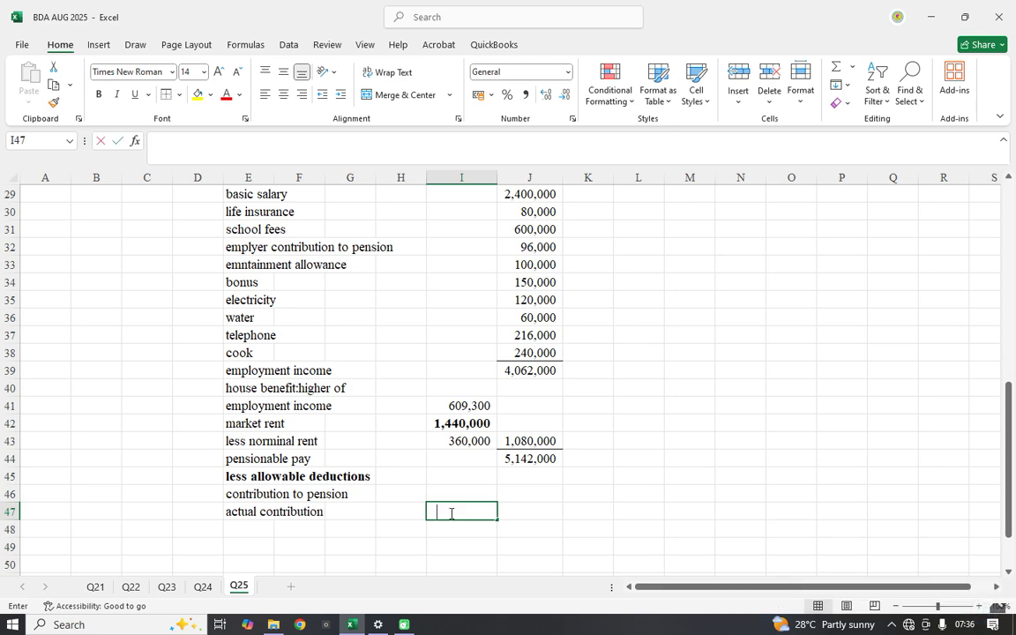
type("=28000")
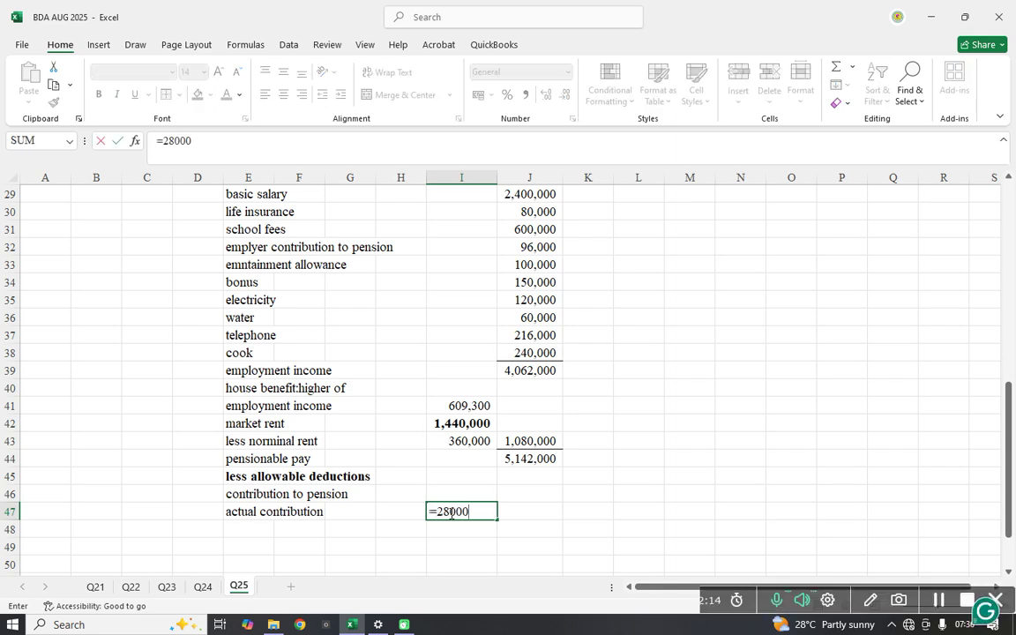
type("*12")
key("Return")
- Add a 'set limit' row with 240000 in I48
scroll(451, 511, "up", 6)
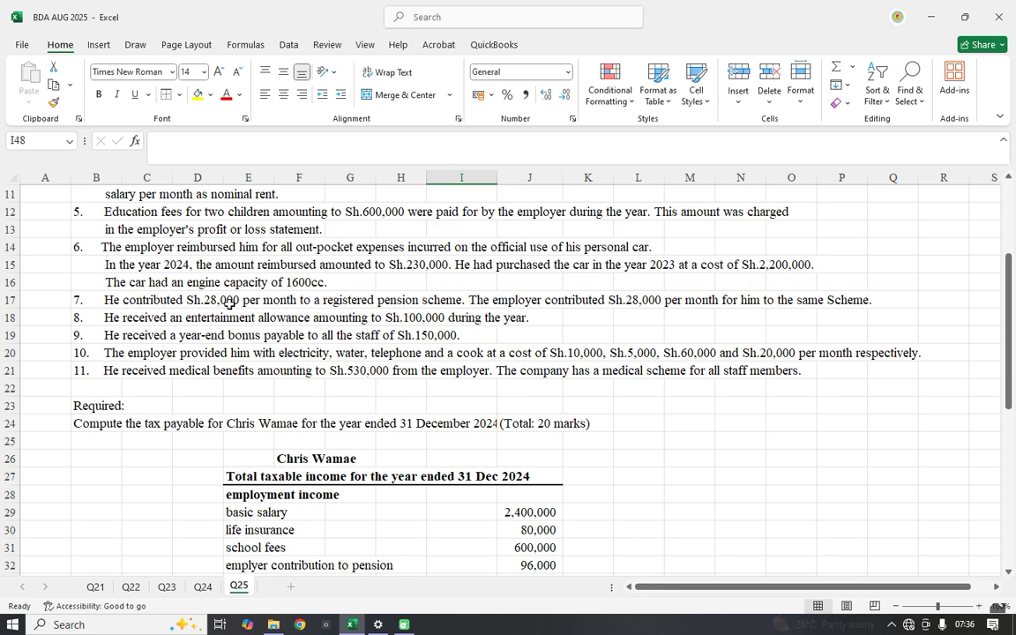
scroll(340, 440, "down", 6)
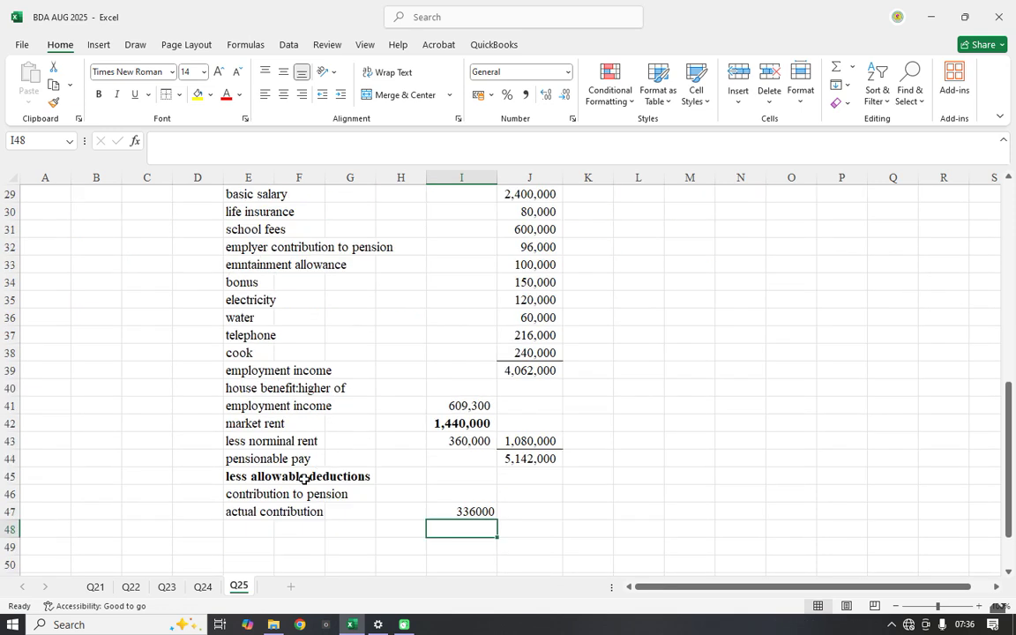
left_click(252, 526)
type("set")
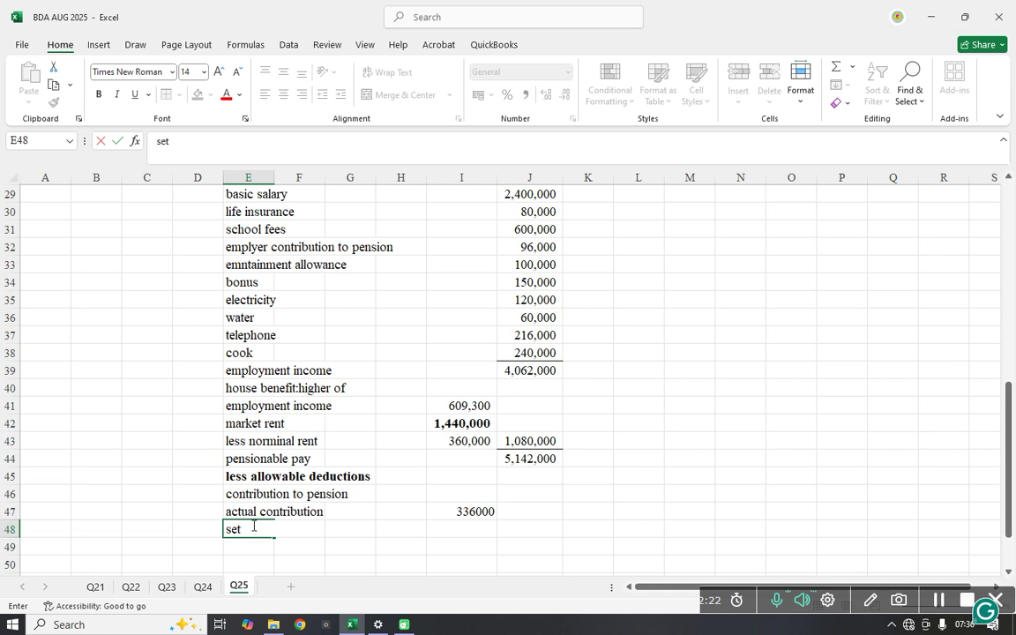
type(" li")
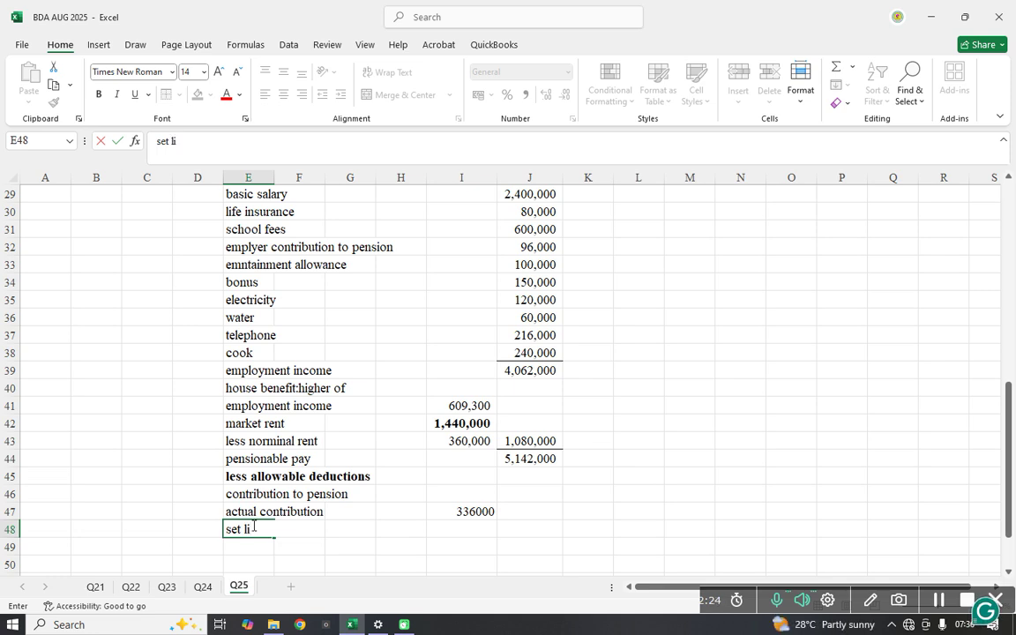
type("mit")
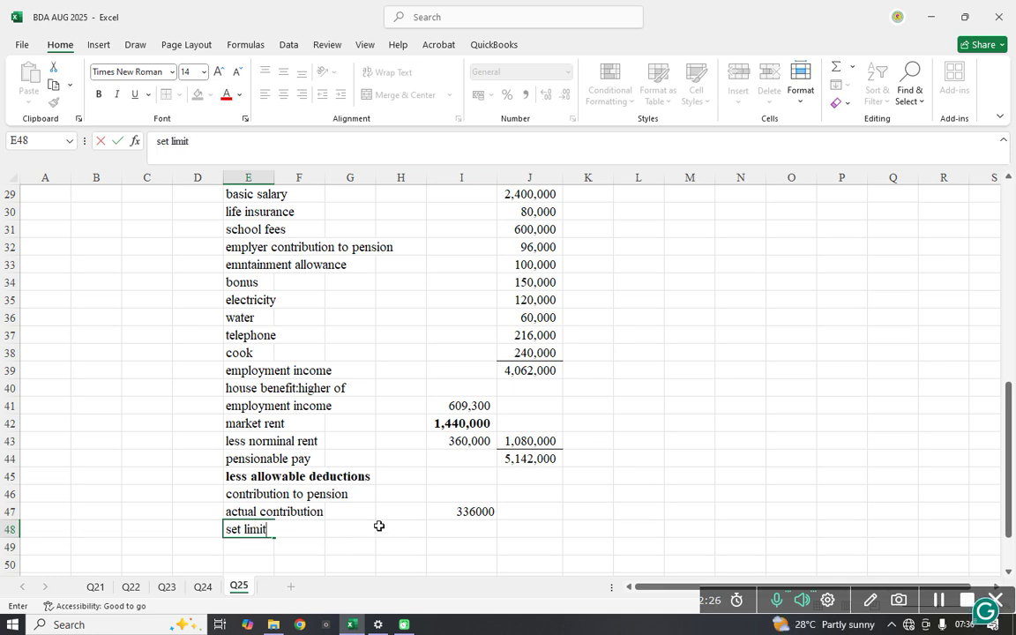
left_click(449, 527)
type("240000")
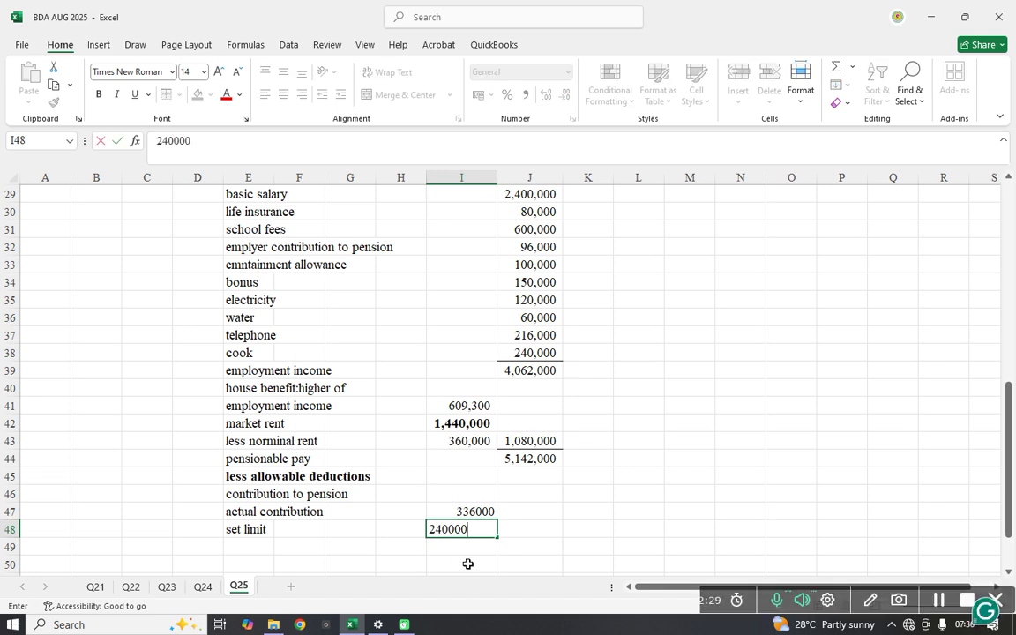
key("Return")
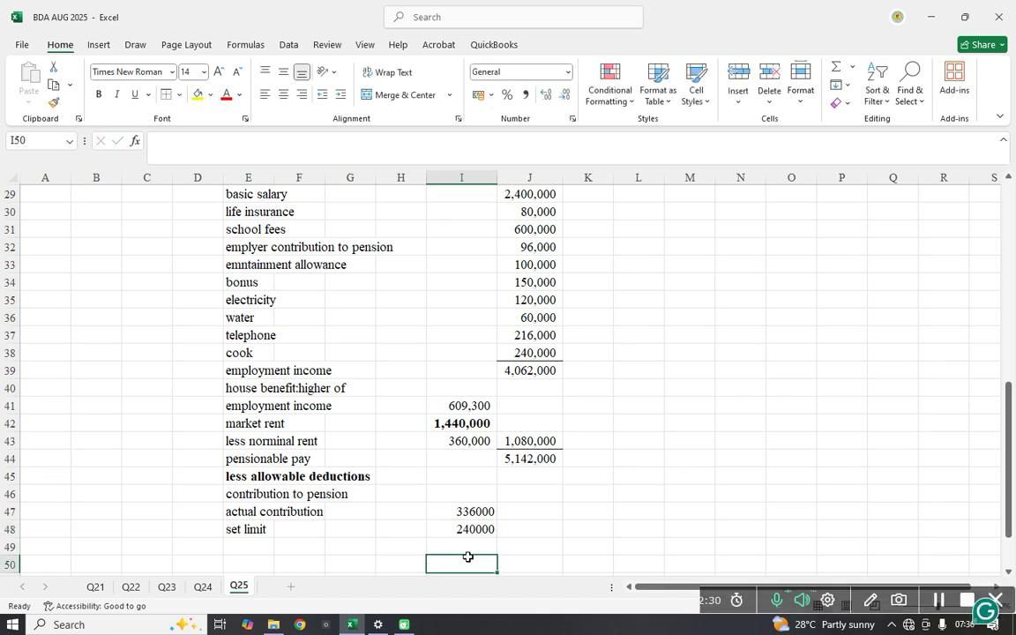
- Format the 336,000 and 240,000 amounts as Comma Style without decimals and narrow column I
left_click_drag(476, 511, 483, 529)
left_click(526, 94)
left_click(564, 94)
left_click(564, 95)
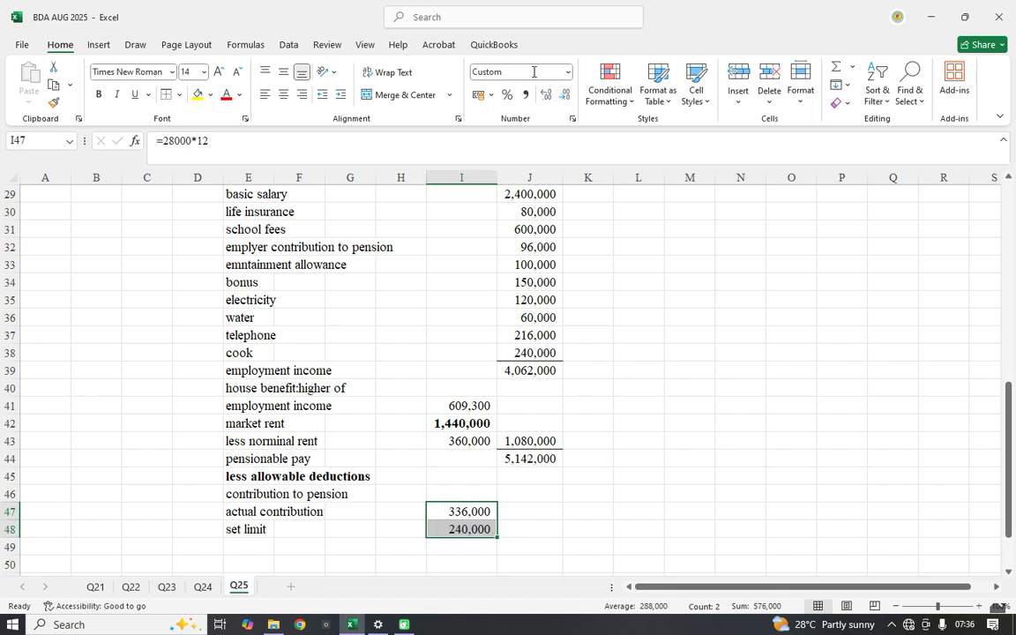
left_click_drag(495, 177, 498, 173)
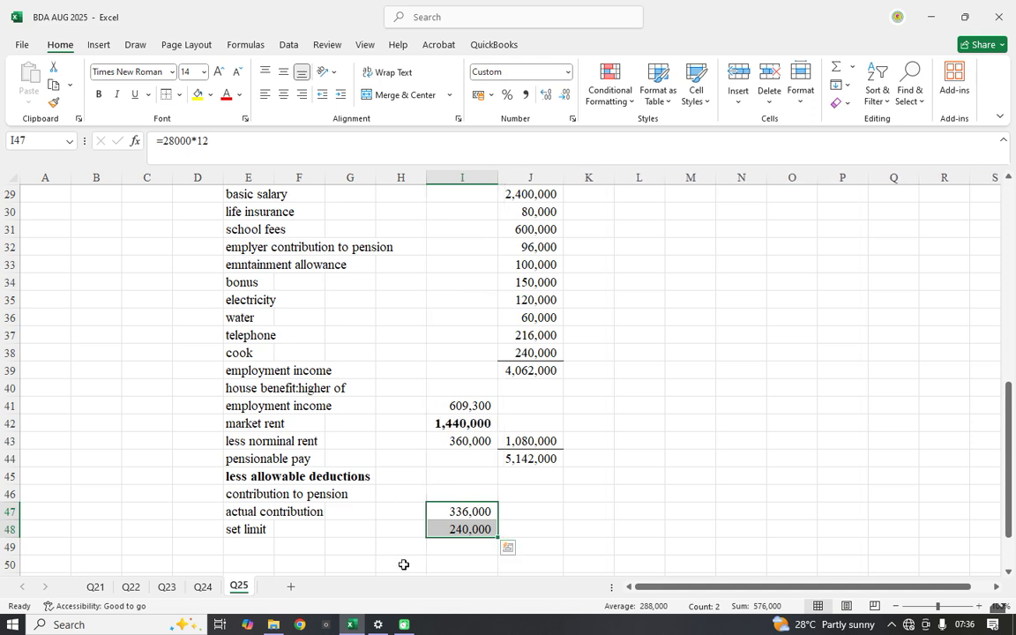
- Carry the 240,000 set limit into J48 with =I48
left_click(519, 534)
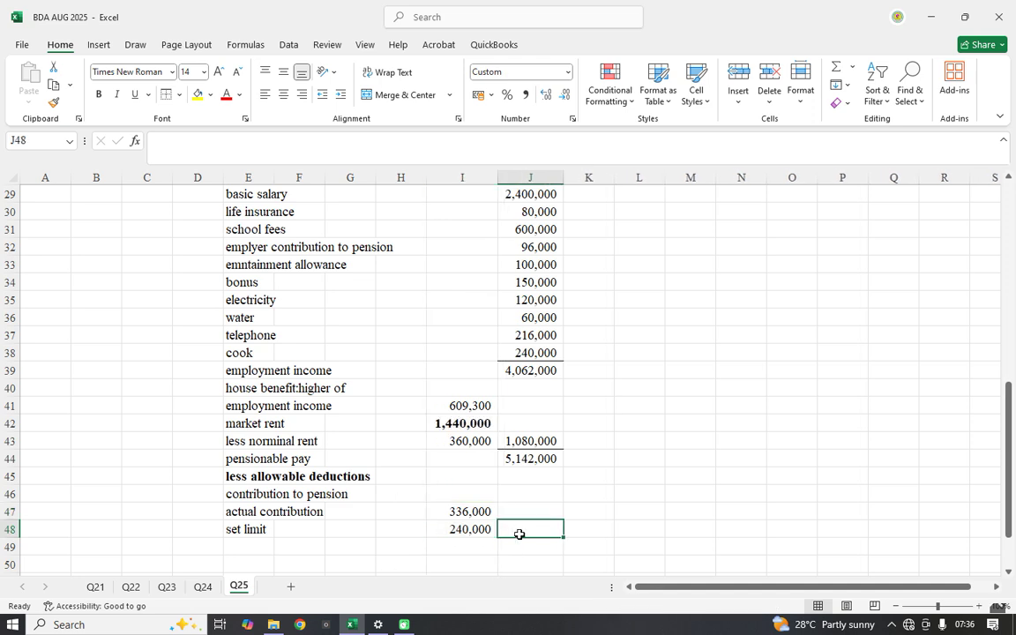
type("=")
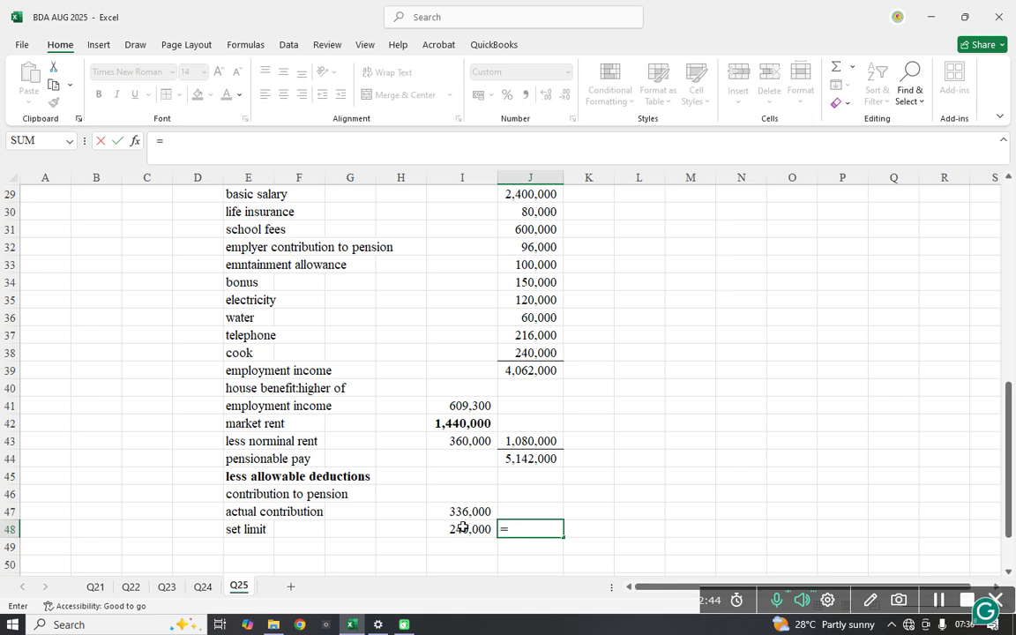
left_click(463, 526)
key("Return")
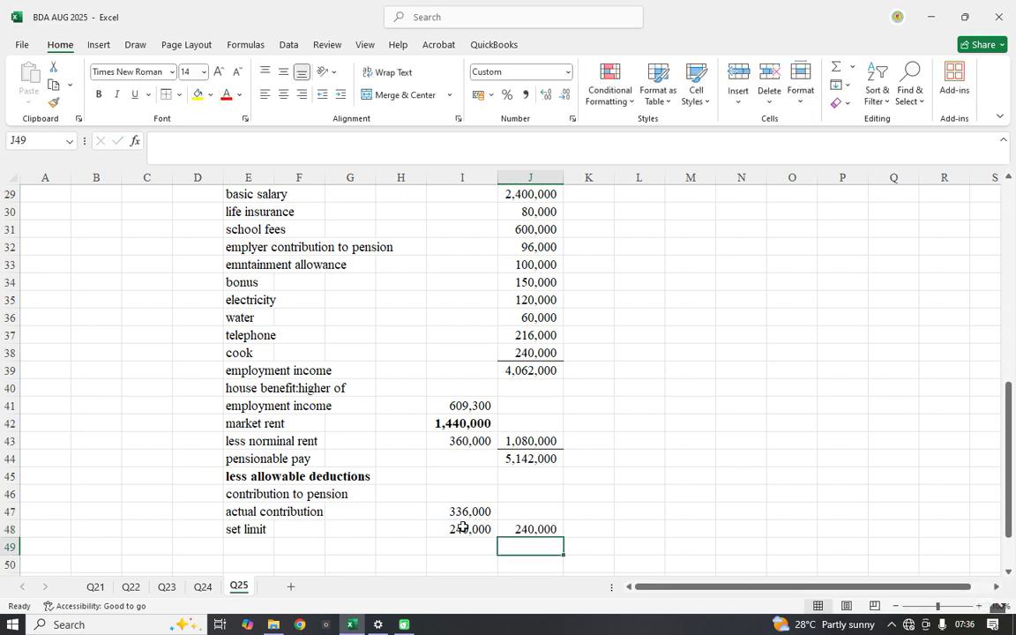
- Add a net employment income row with =J44-J48, giving 4,902,000
left_click(239, 543)
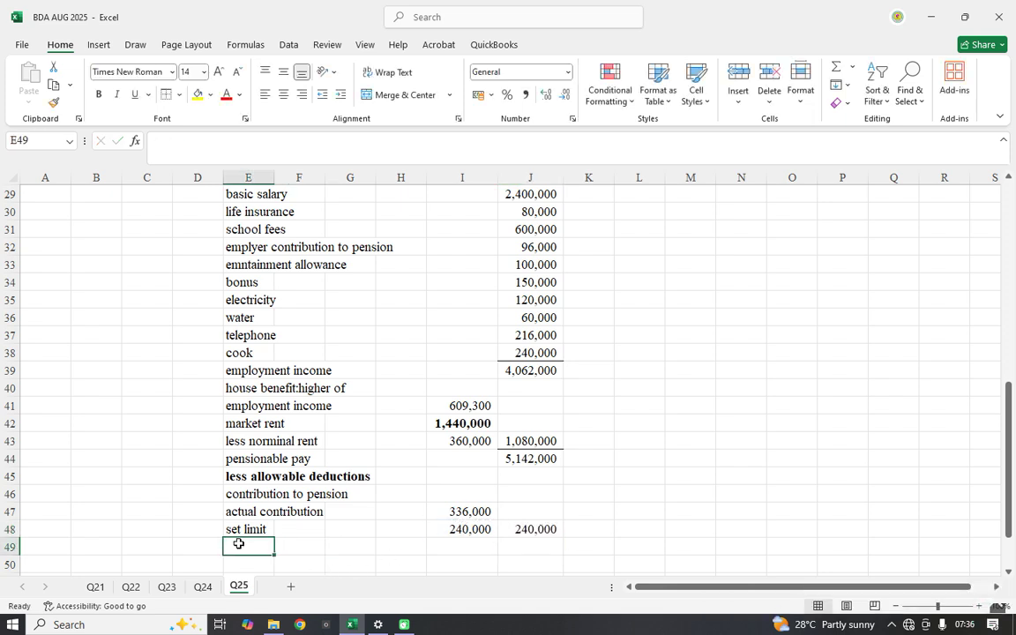
type("net employmen")
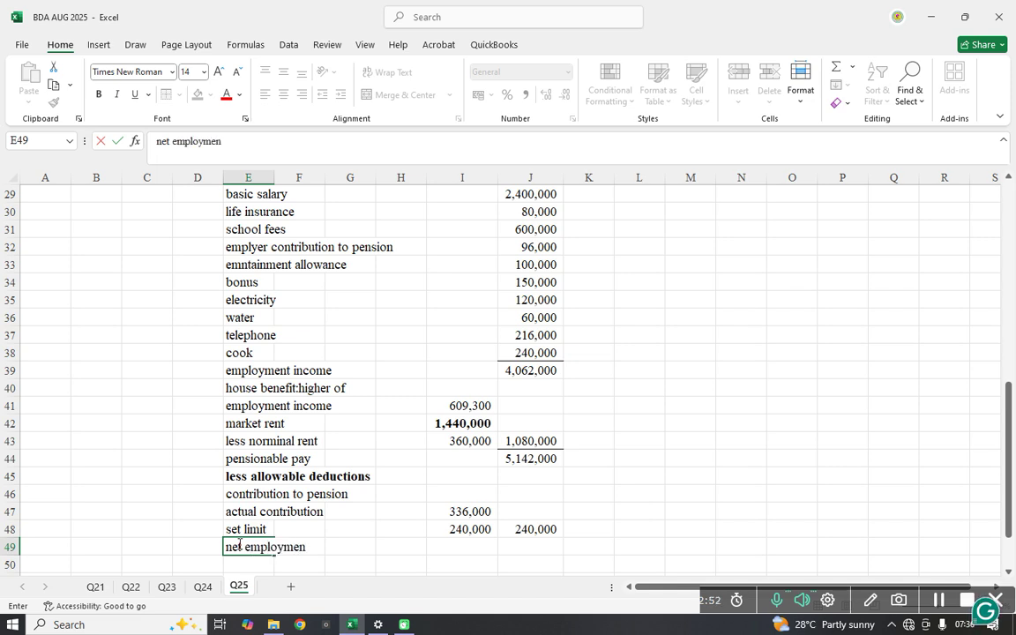
type("t income")
left_click(519, 546)
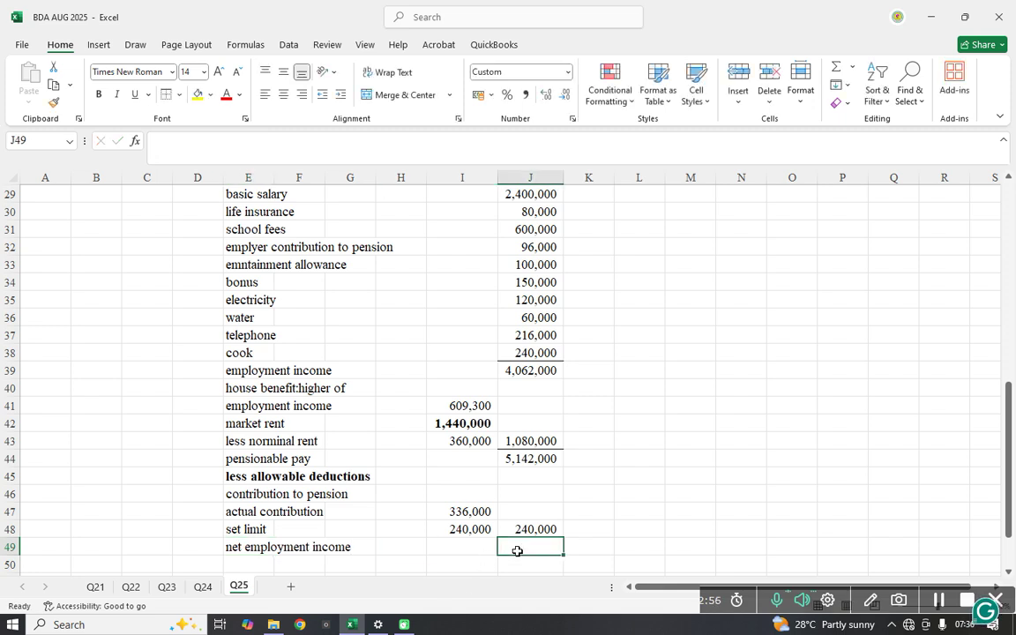
type("=")
left_click(521, 459)
type("-")
left_click(528, 526)
key("Return")
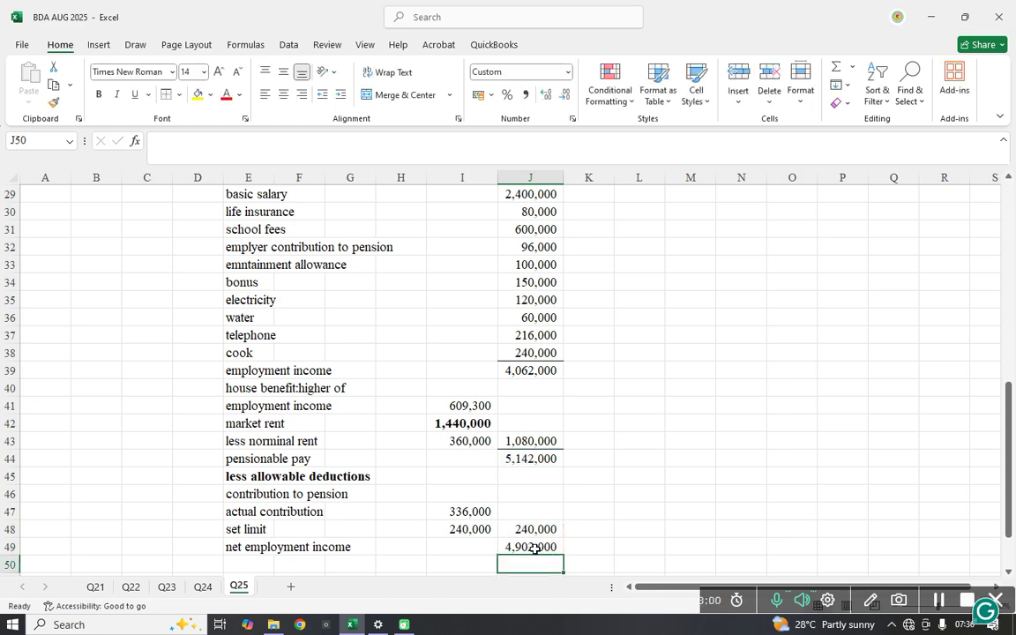
left_click(535, 547)
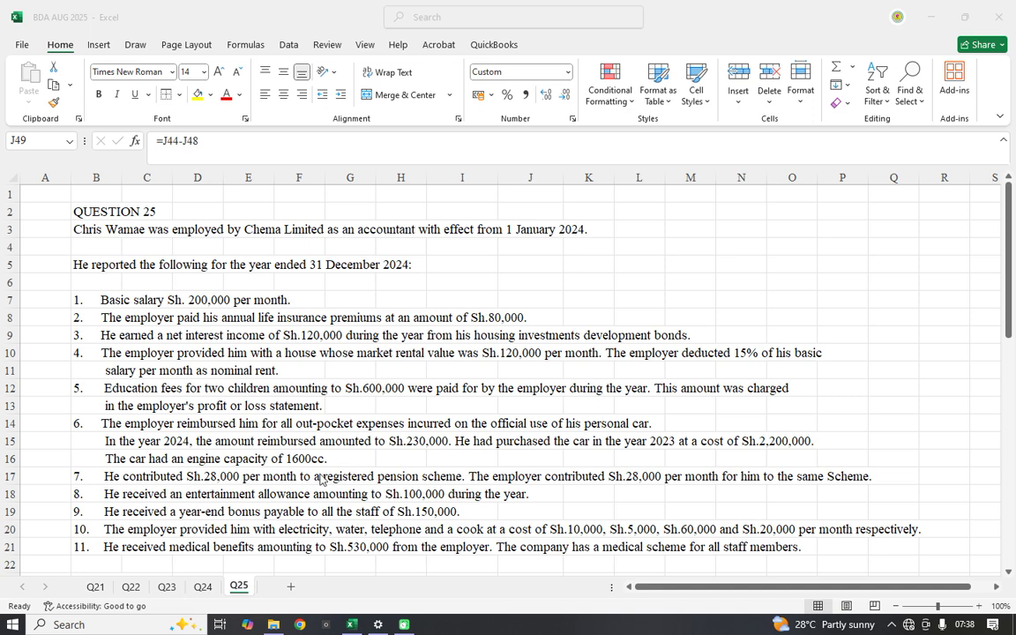
scroll(297, 486, "down", 13)
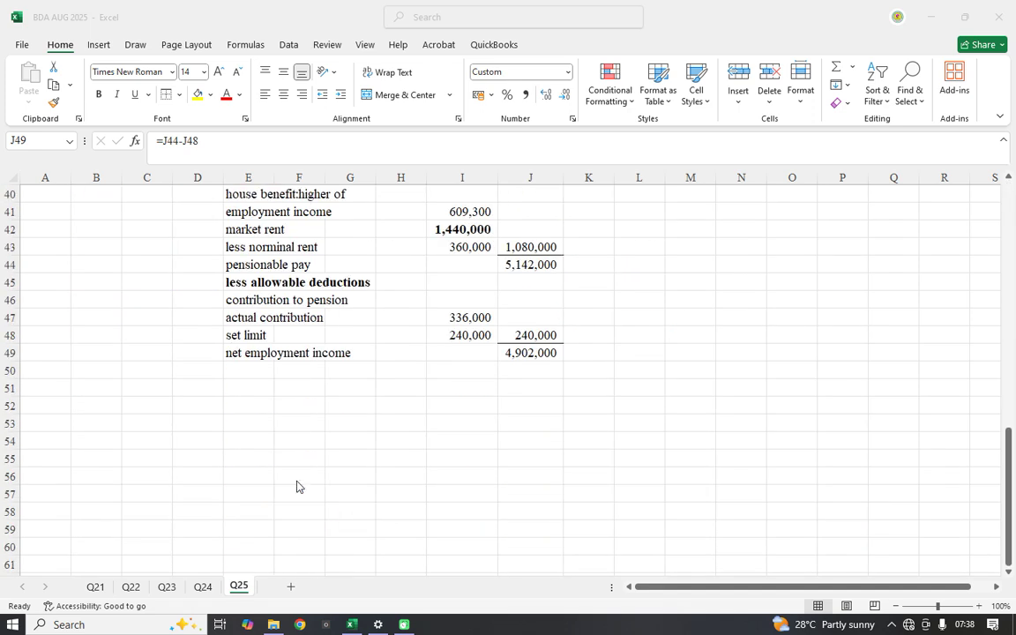
scroll(297, 486, "up", 10)
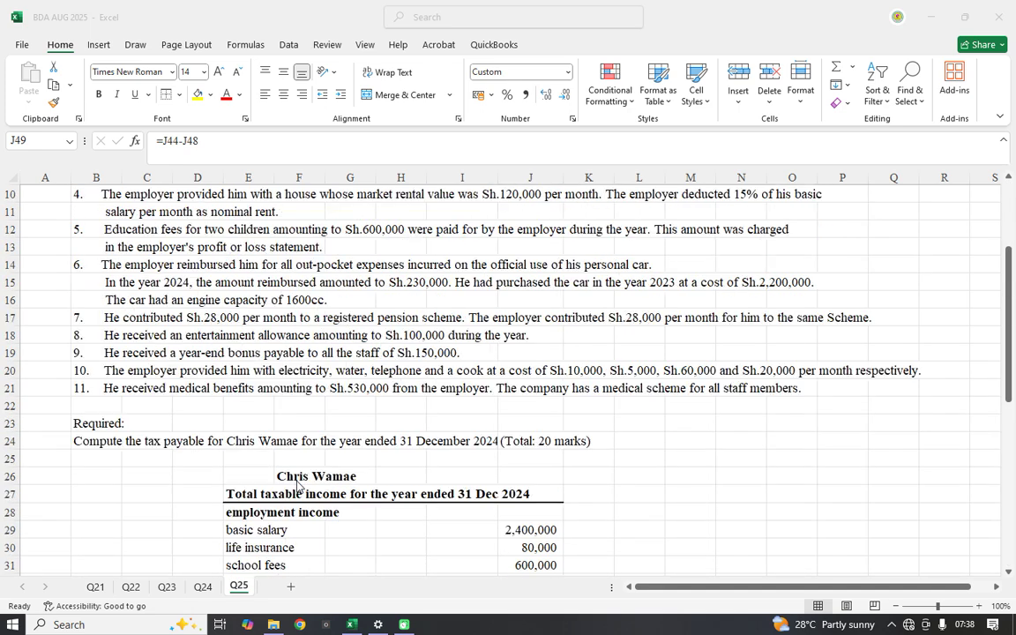
scroll(297, 486, "up", 3)
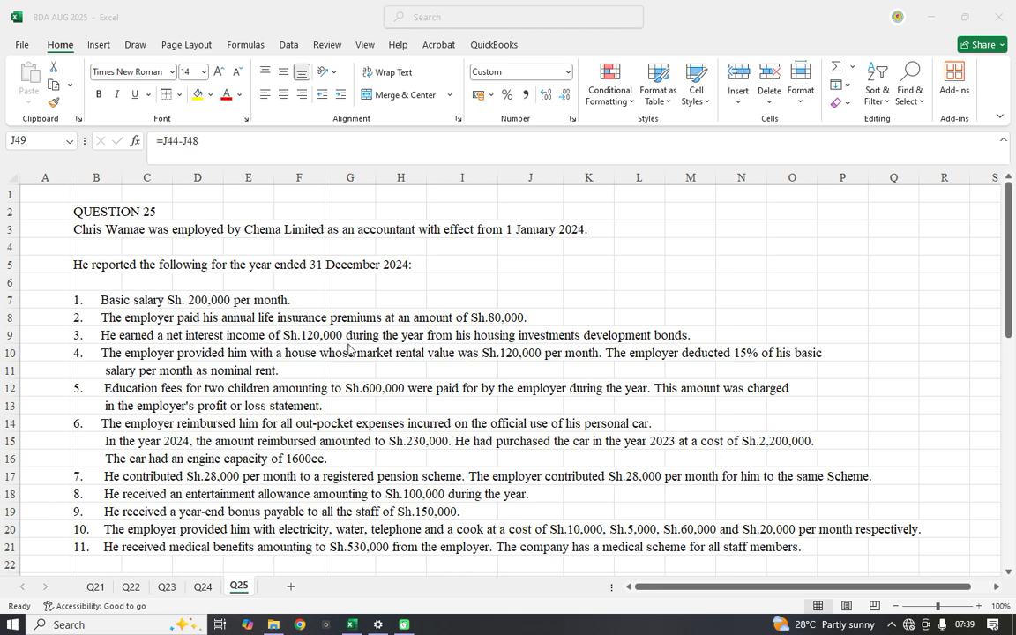
scroll(541, 340, "down", 1)
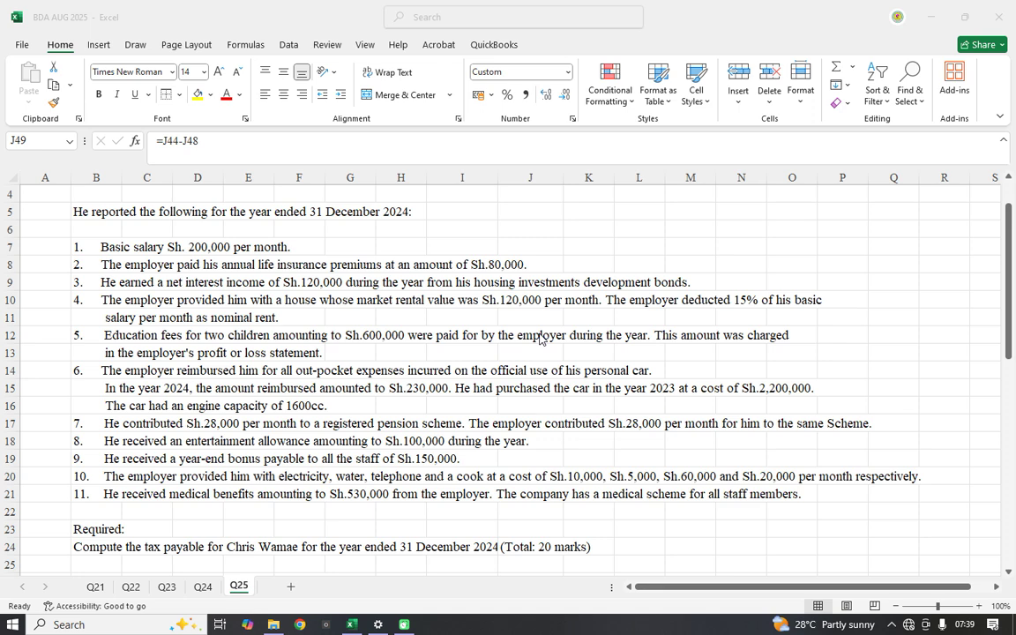
scroll(541, 340, "down", 2)
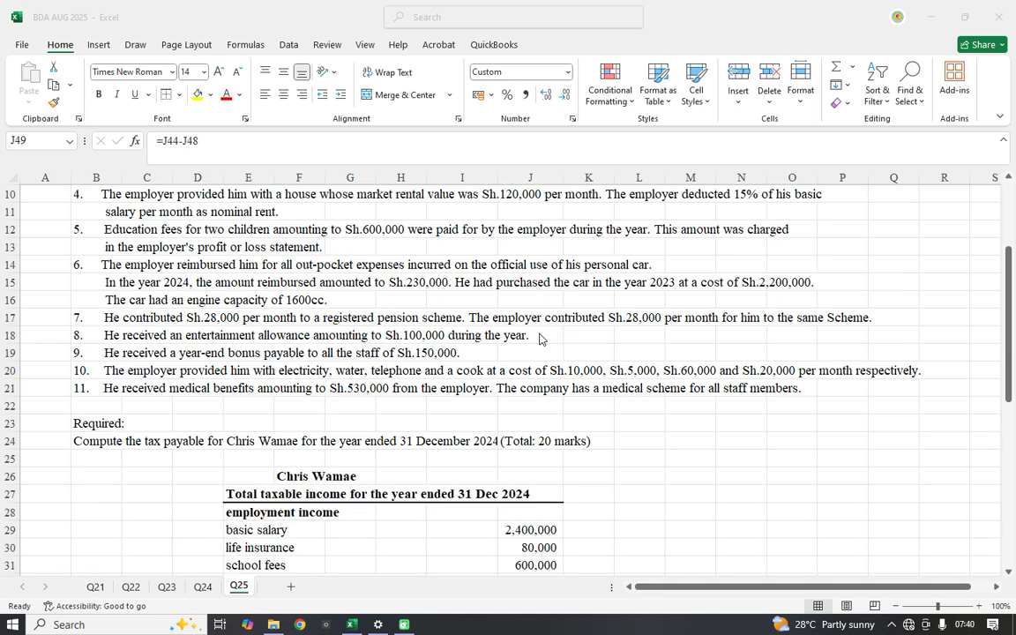
scroll(542, 339, "down", 8)
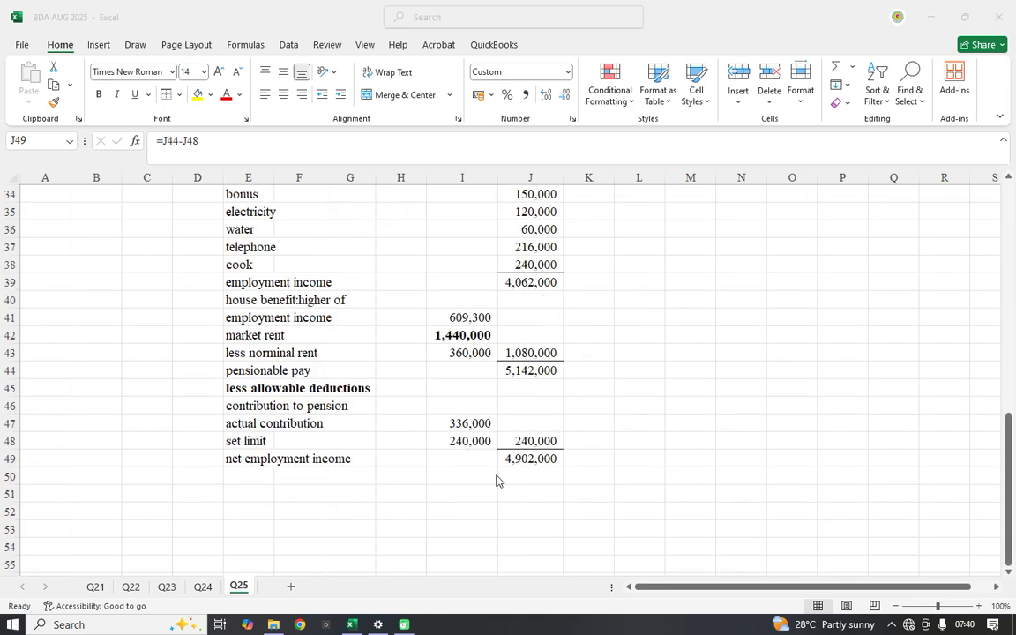
- Add an 'other incomes' row with 0 in J50
key("F2")
left_click(236, 479)
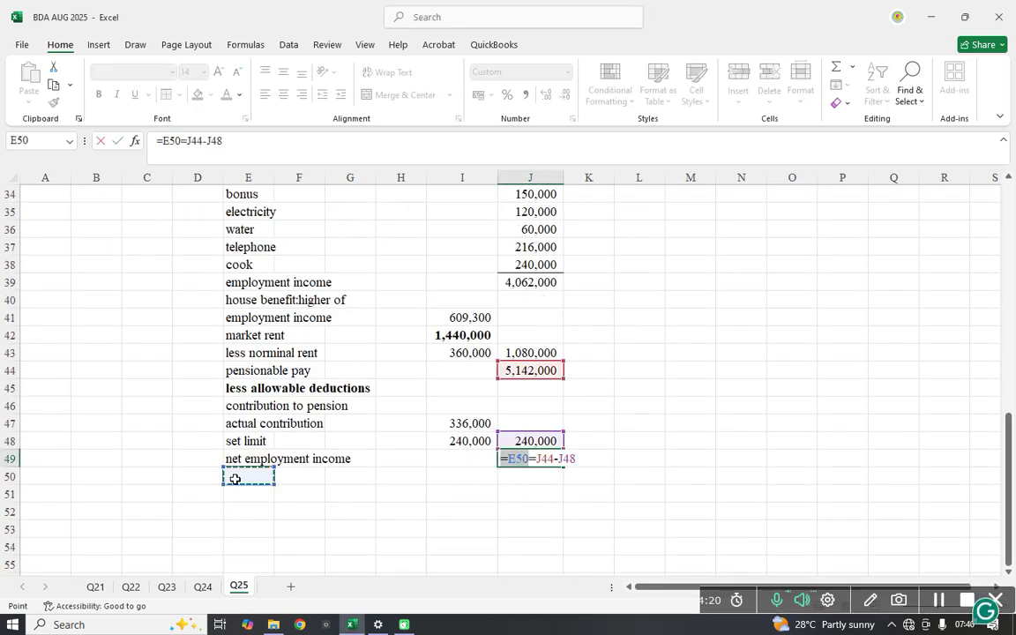
key("Return")
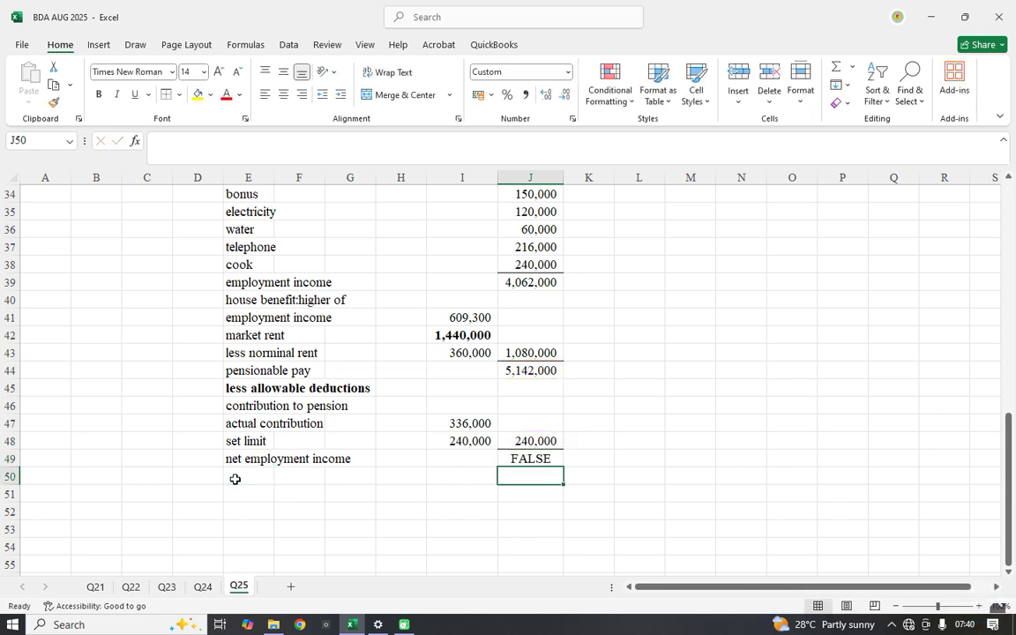
key("ctrl+z")
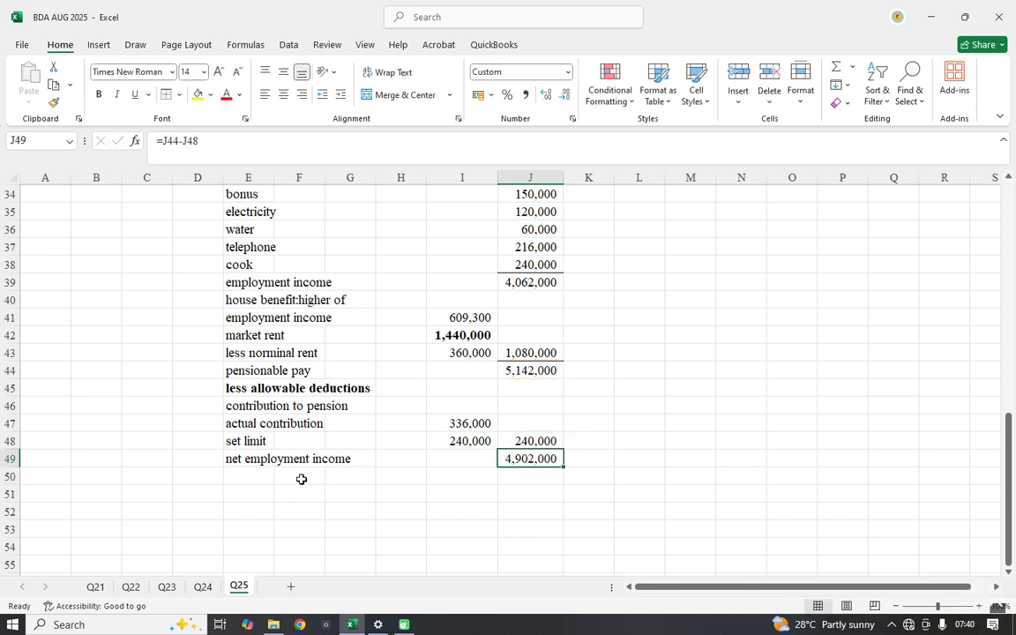
left_click(238, 479)
type("ot")
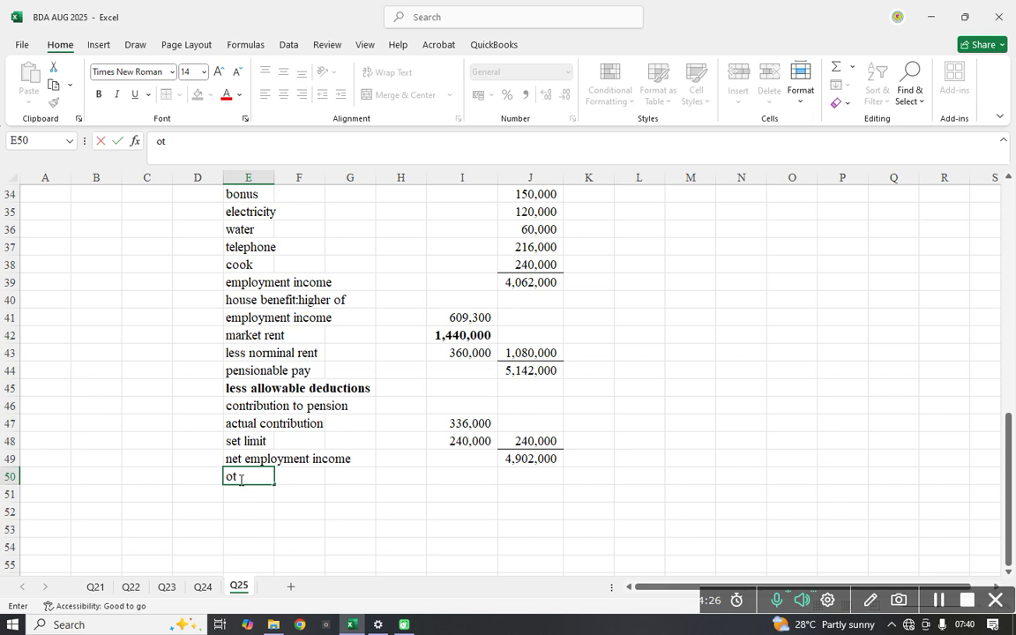
type("her incomes")
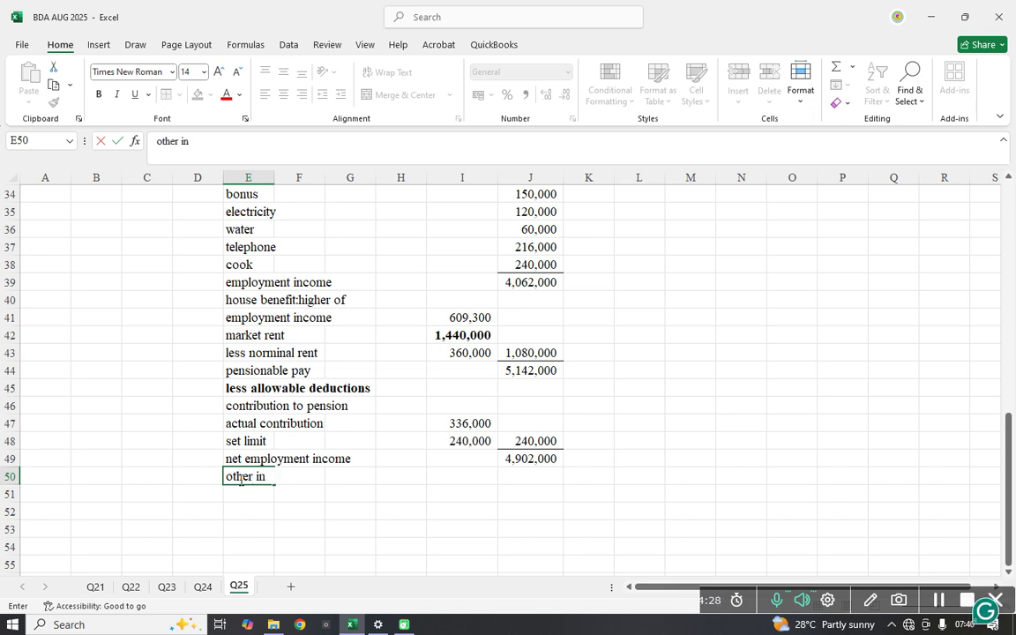
left_click(540, 477)
type("0")
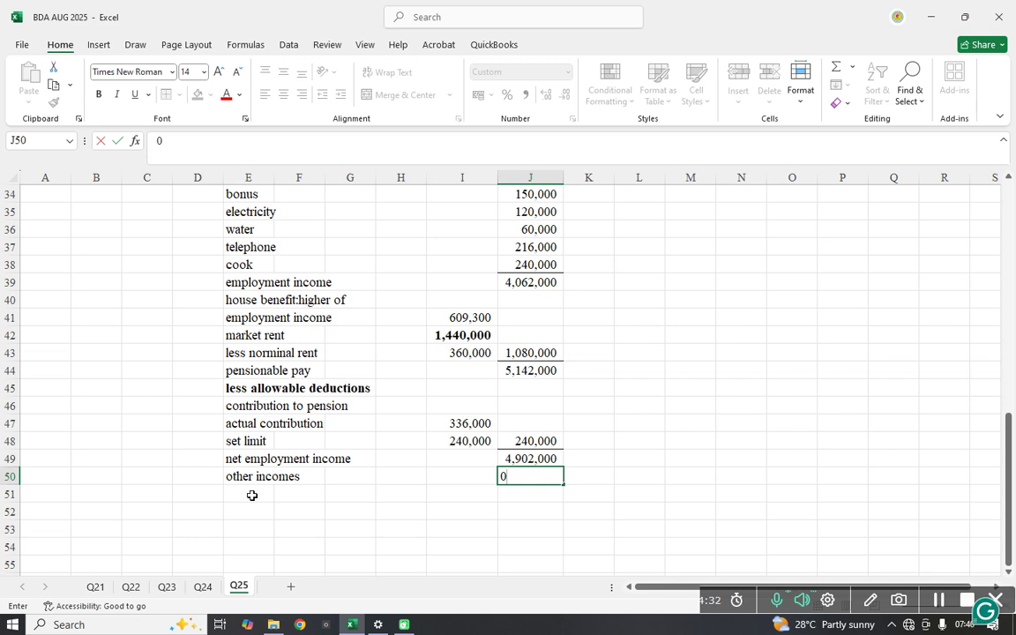
- Add total taxable income in J51 as =J49+J50, giving 4,902,000
left_click(251, 494)
type("total ")
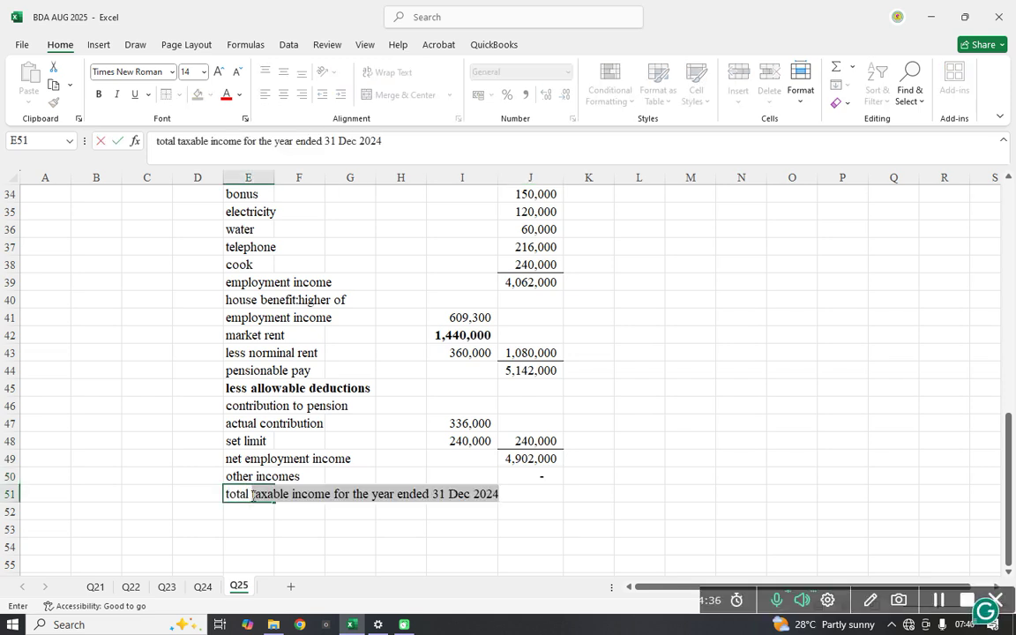
type("taxable ")
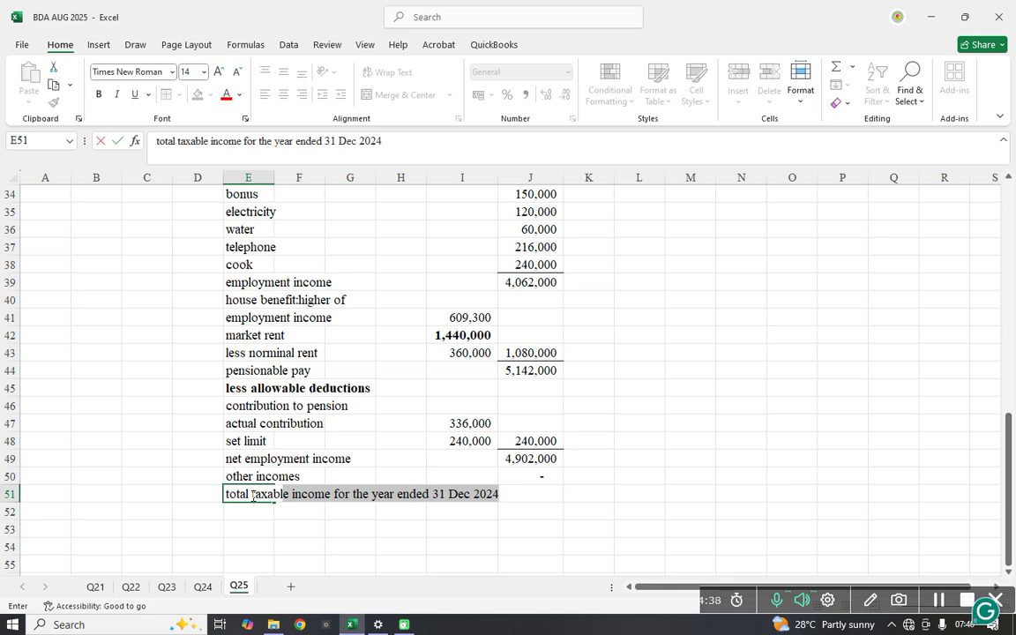
type("income")
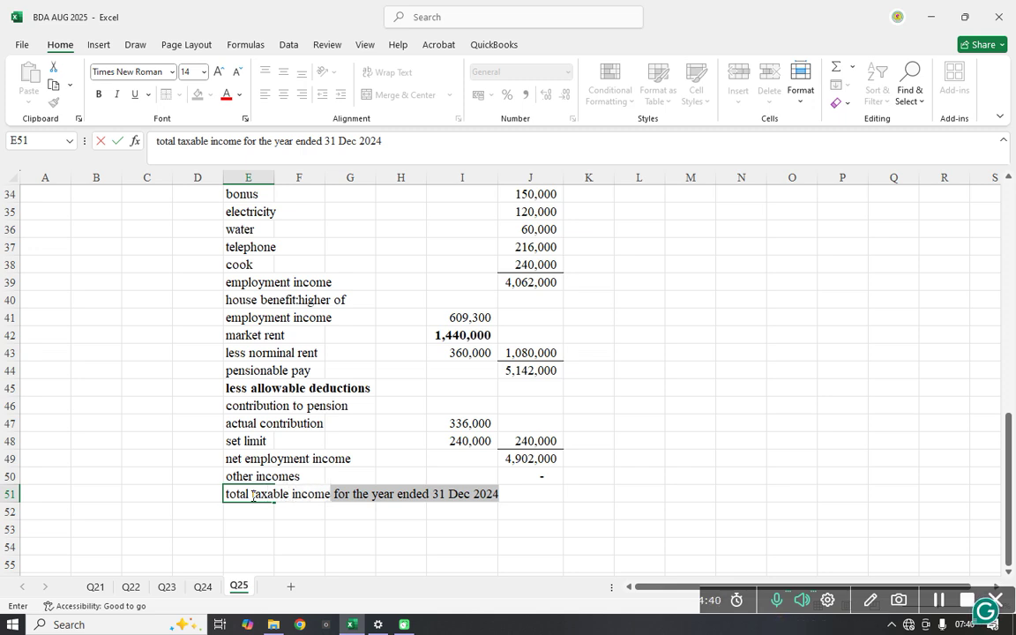
left_click(253, 496)
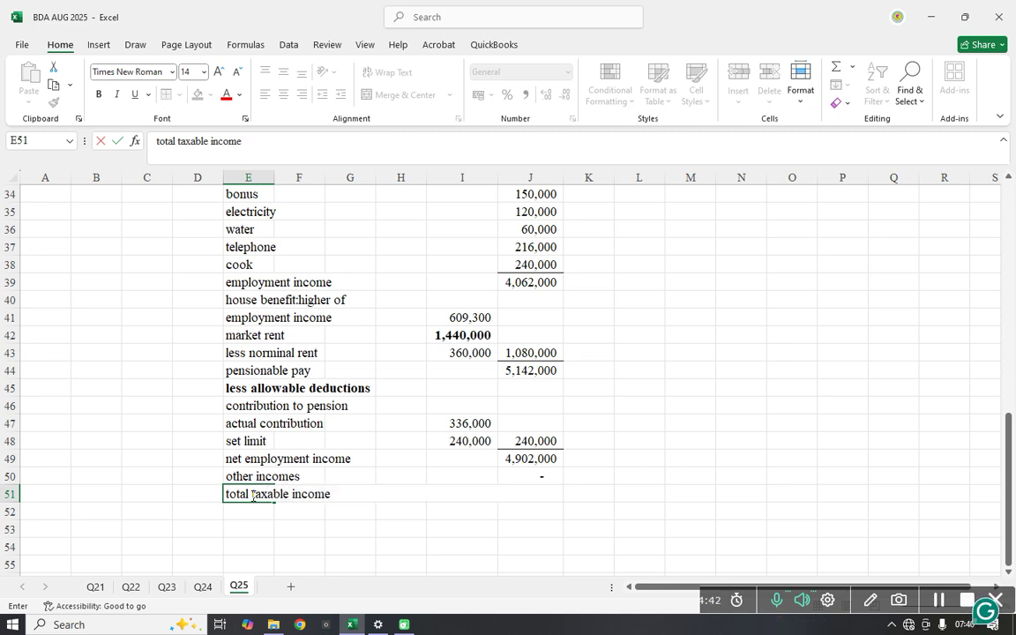
left_click(527, 522)
left_click(531, 499)
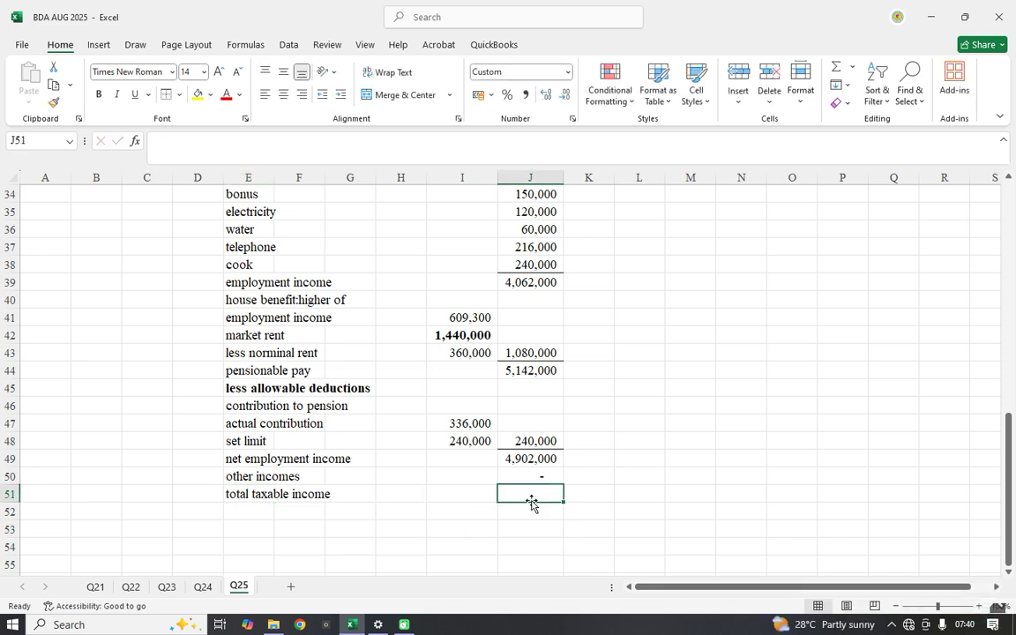
type("=")
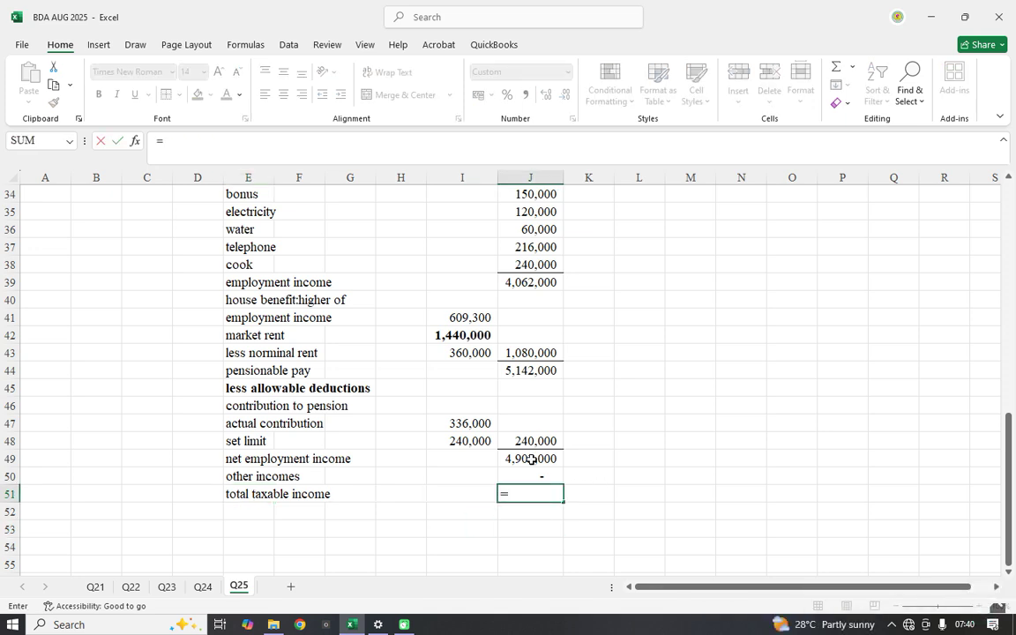
left_click(529, 458)
type("+")
left_click(533, 473)
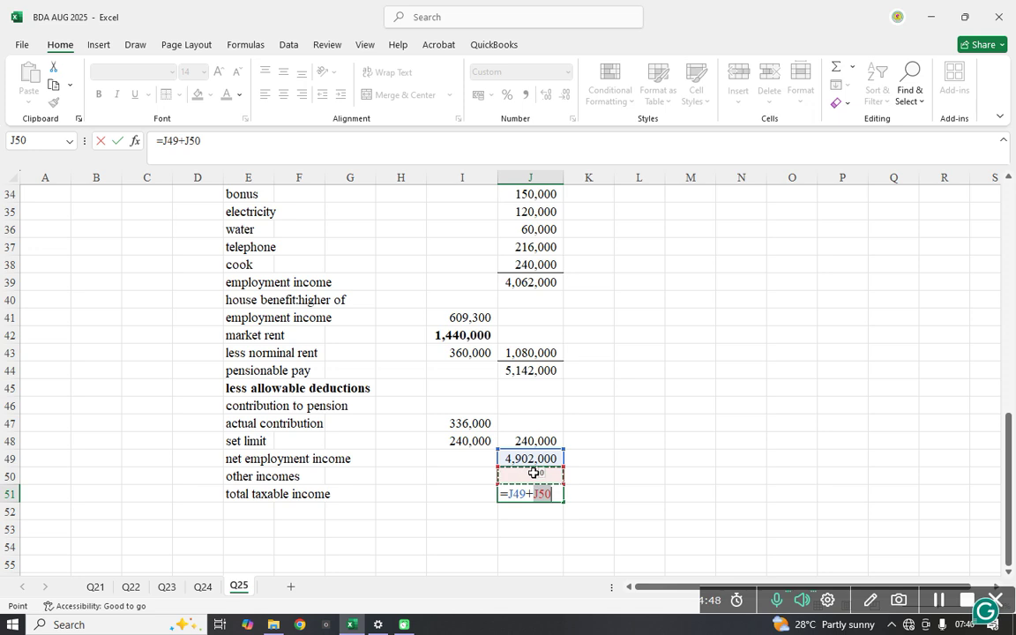
key("Return")
- Give the total a top and thick bottom border, bold it and its label, and autofit column J
left_click(514, 492)
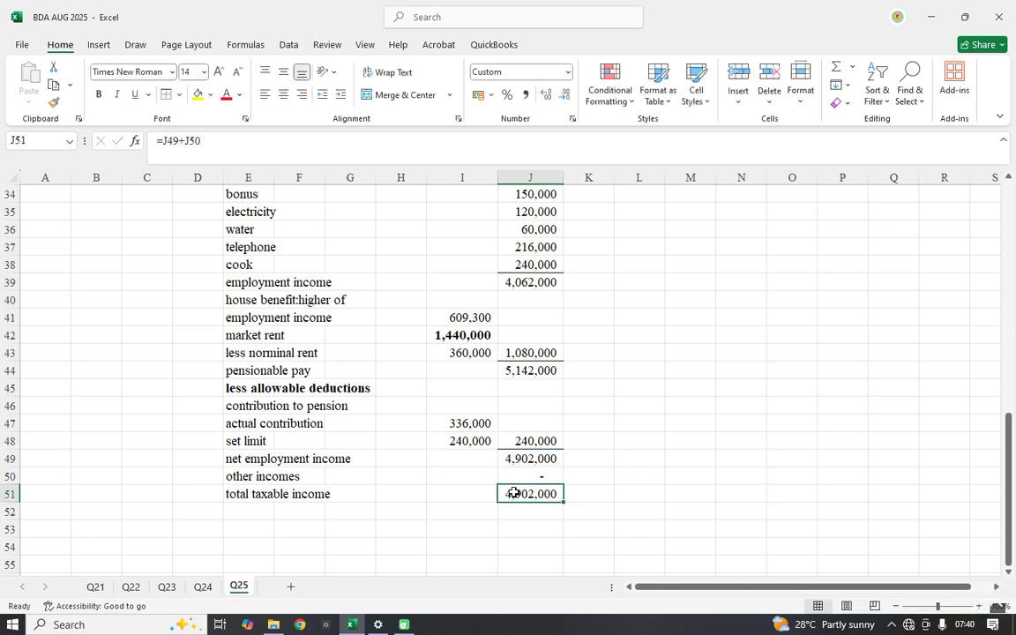
left_click(179, 94)
left_click(202, 356)
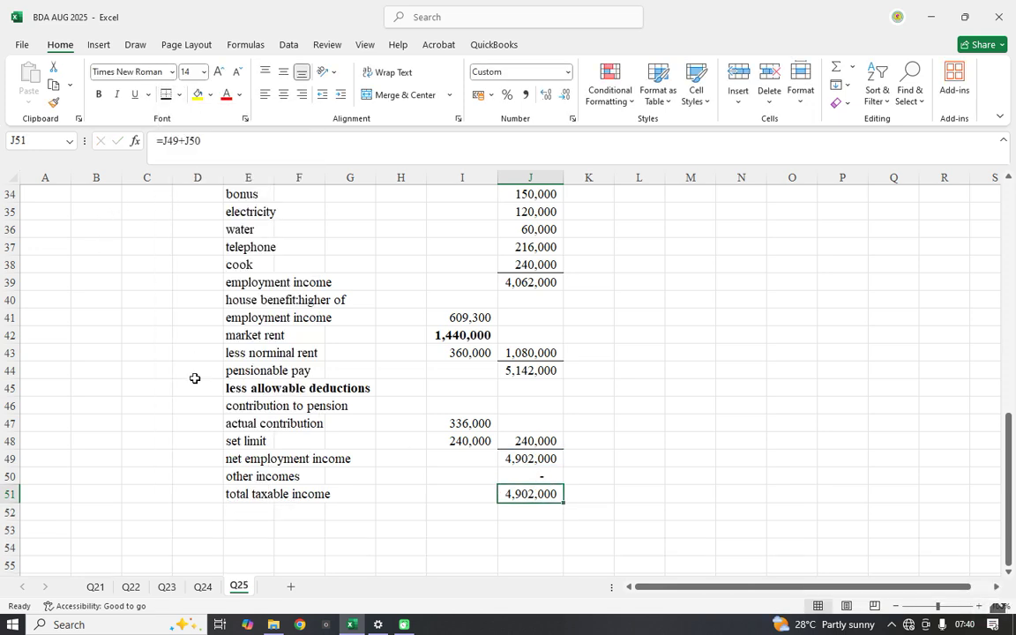
key("ctrl+b")
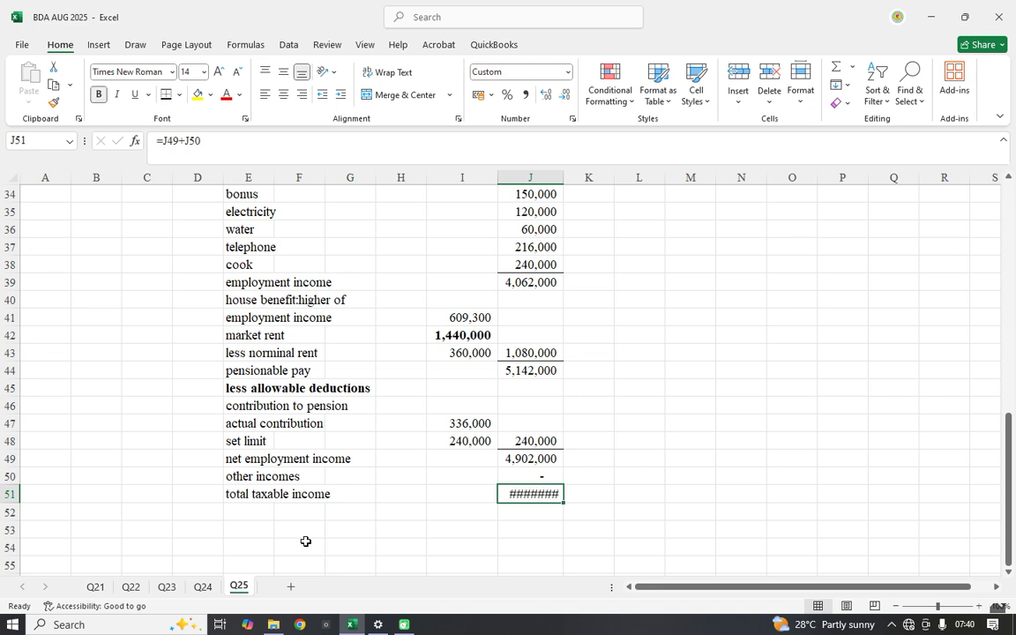
double_click(563, 178)
left_click(234, 492)
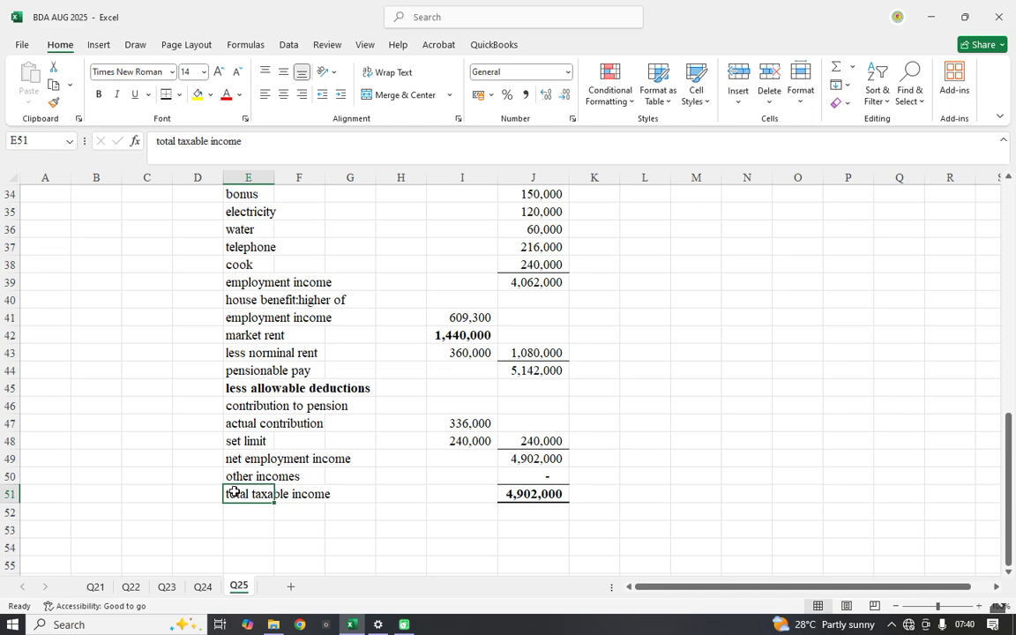
key("ctrl+b")
scroll(234, 492, "up", 6)
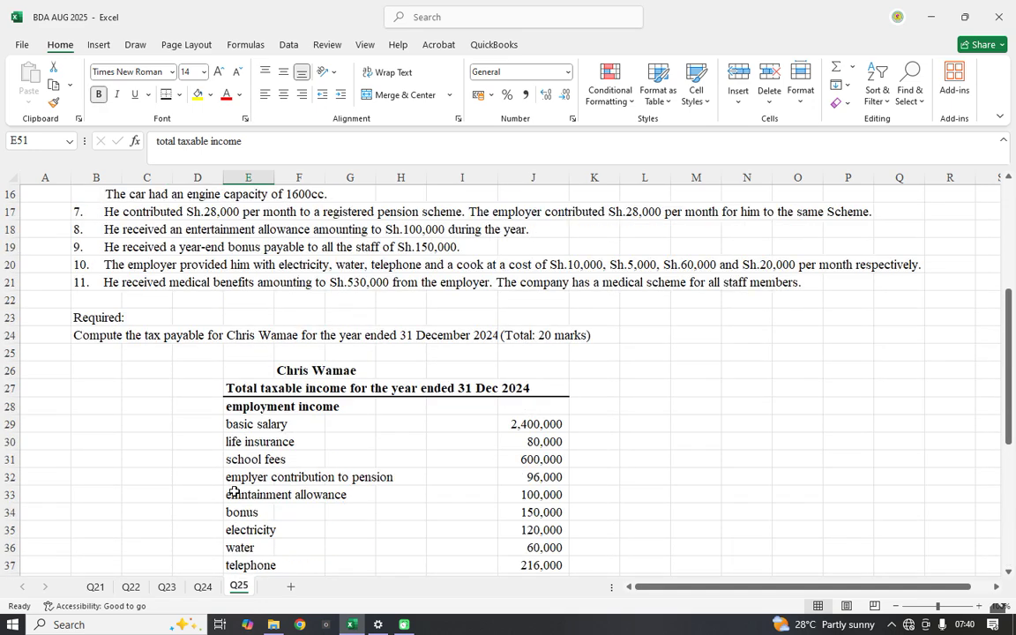
scroll(234, 492, "down", 7)
- Type the 'tax payble' heading in E54
left_click(242, 496)
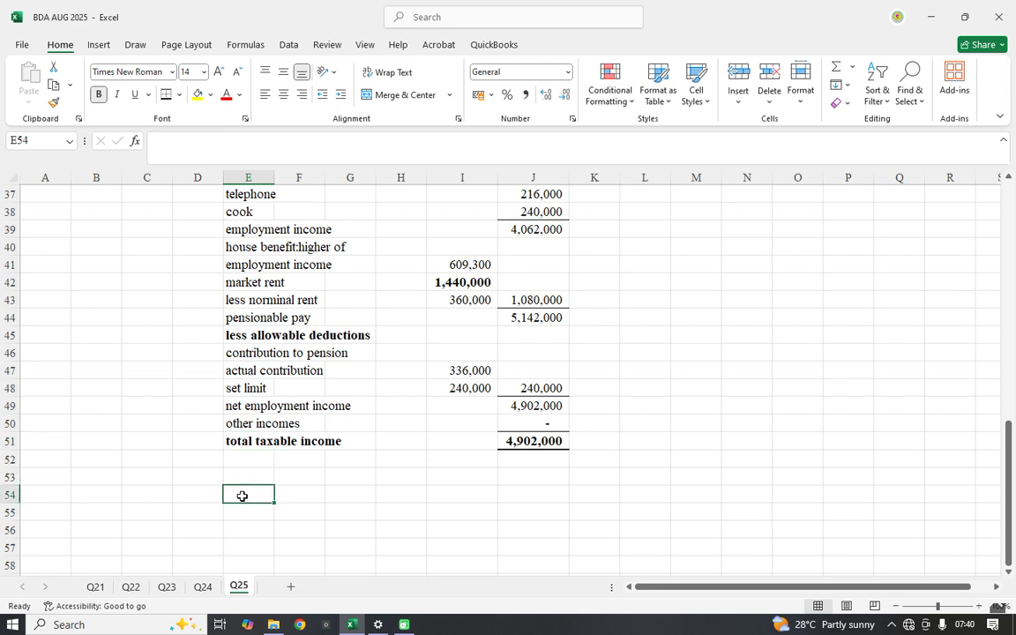
type("tax payble")
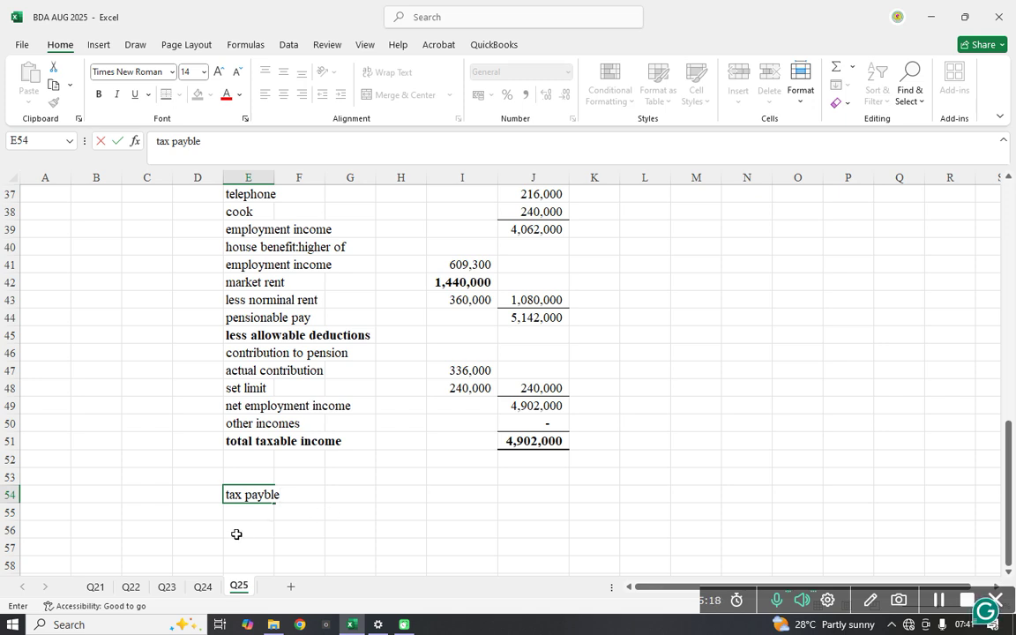
left_click(241, 531)
- Enter a 'first 288000' band in E56 with =288000*10% in G56
type("f")
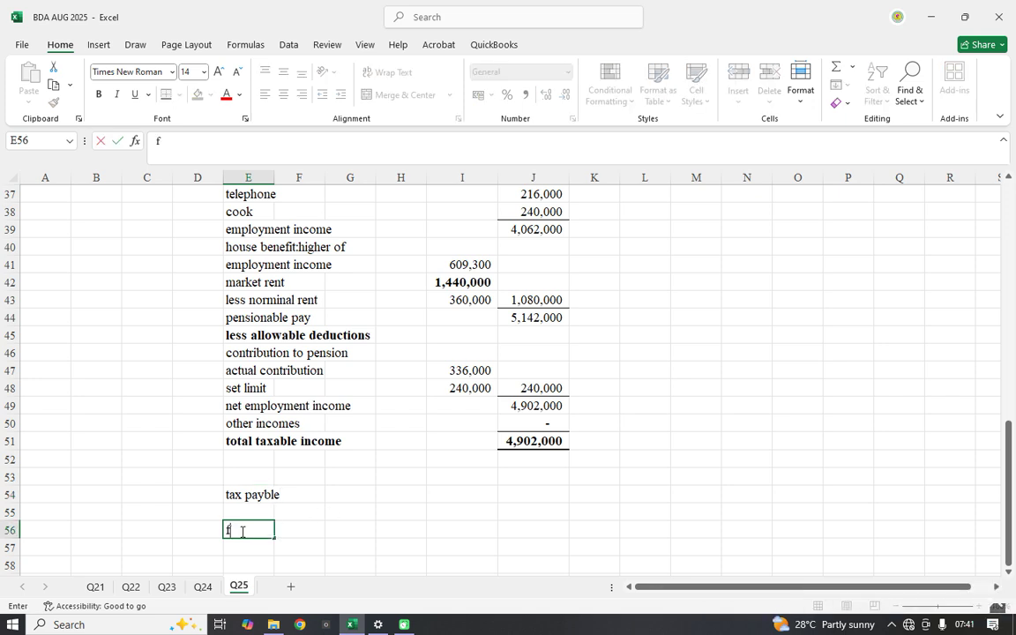
type("irst")
type(" 20")
key("BackSpace")
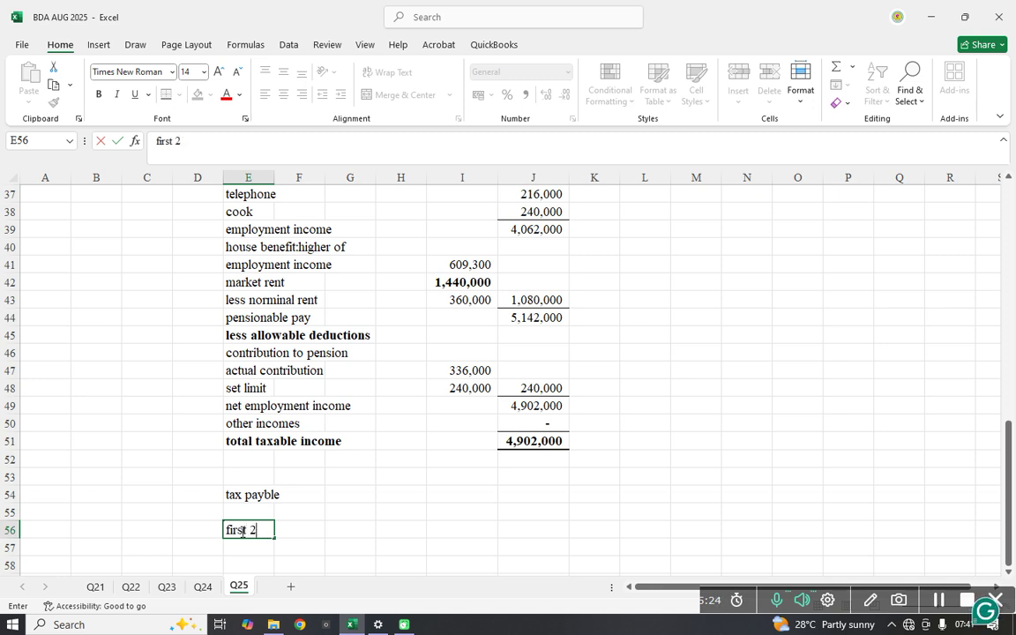
type("88000")
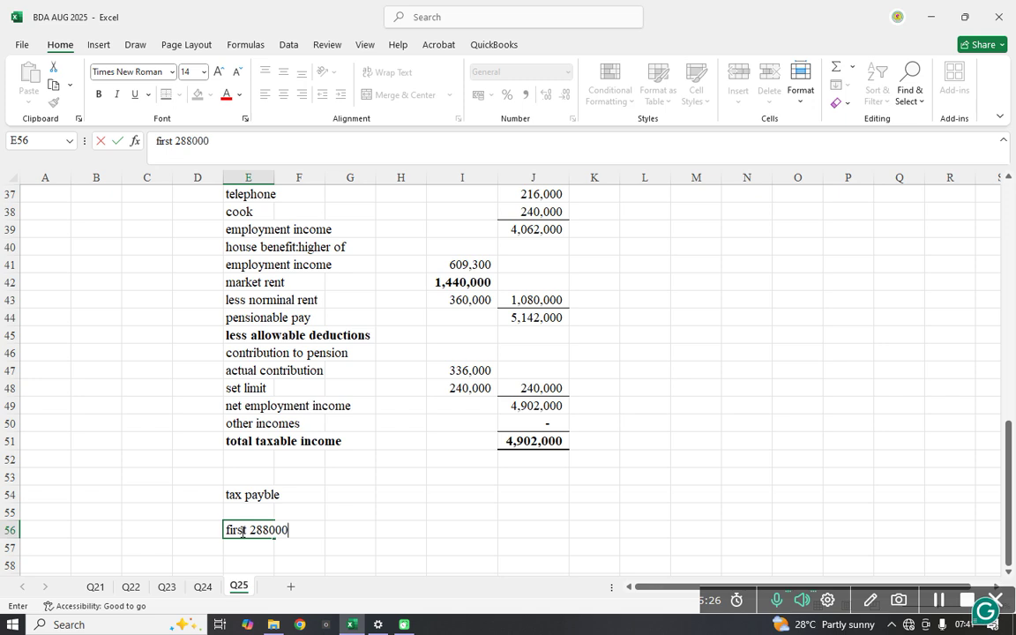
left_click(350, 532)
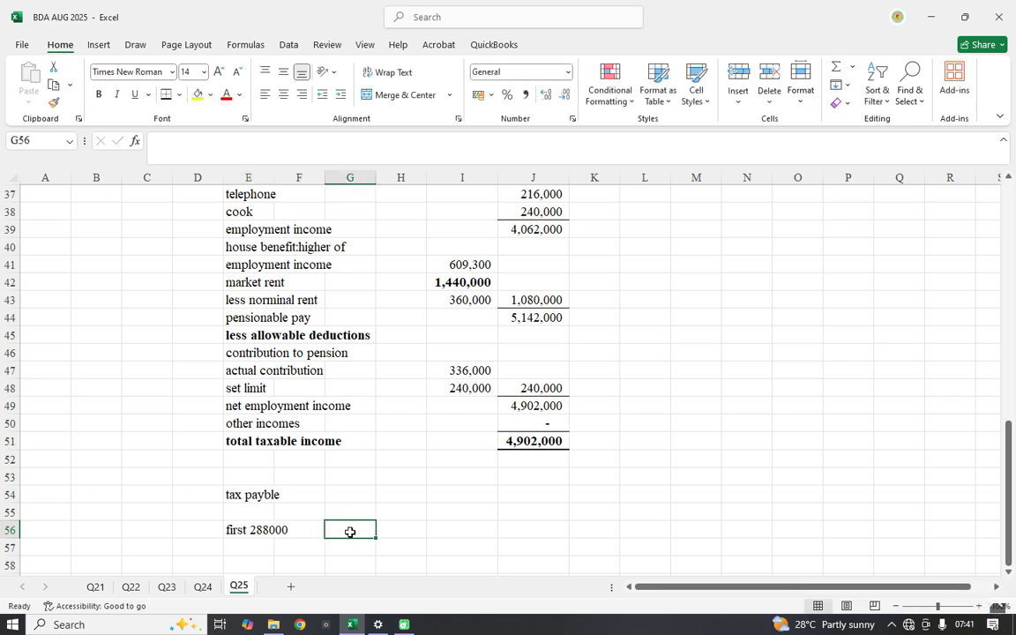
type("=28800")
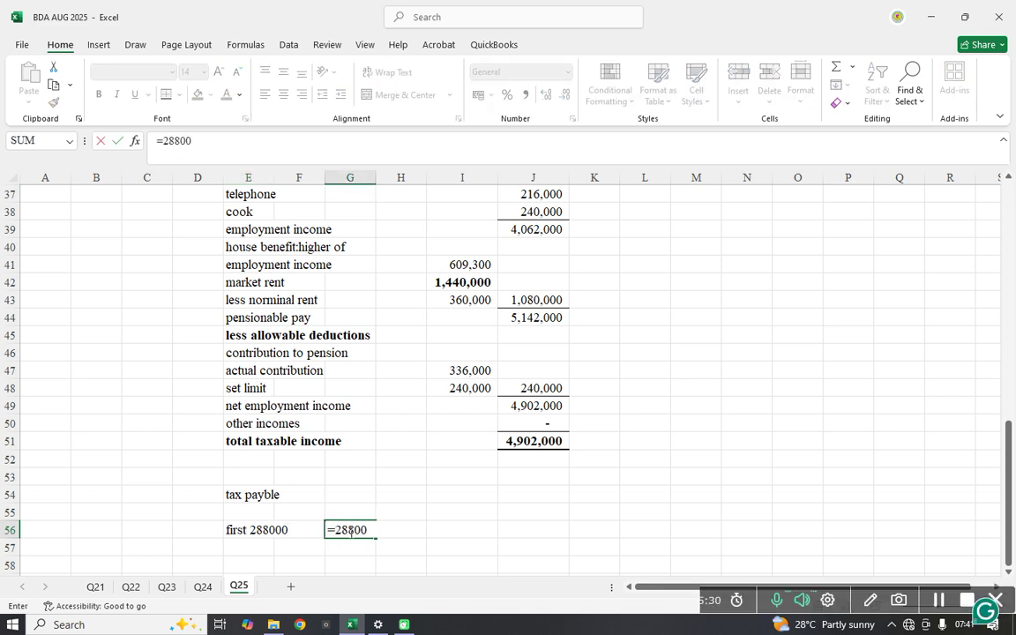
type("0*10%")
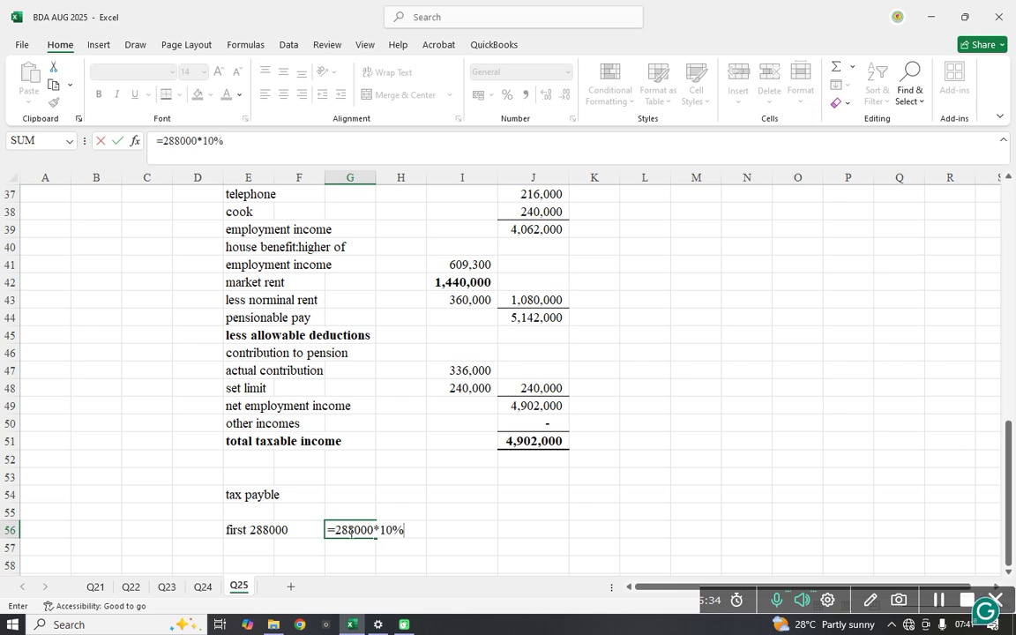
key("Return")
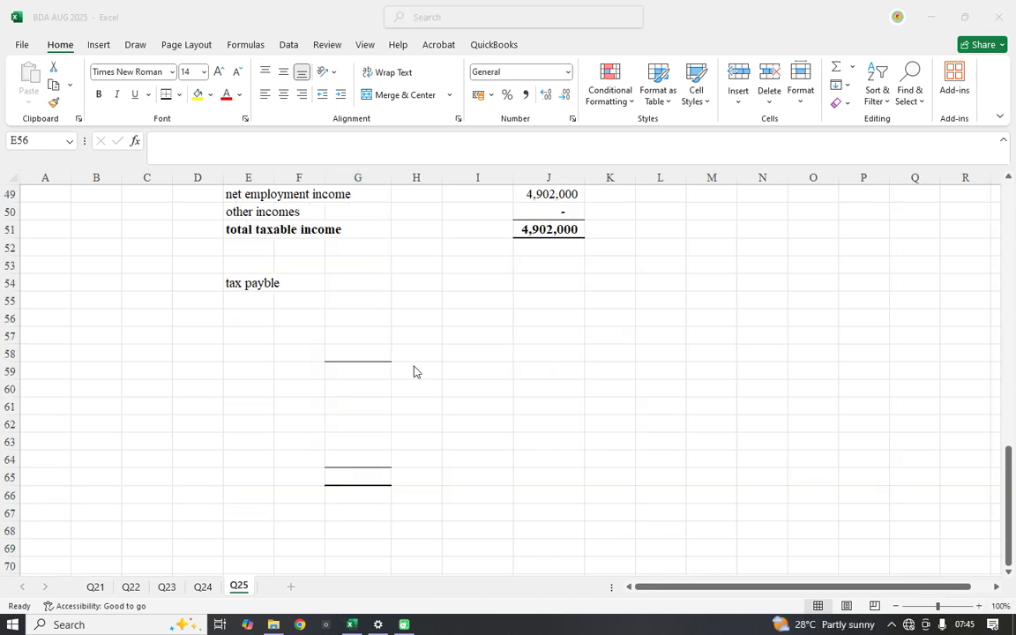
- Label row 55 'first 288000' and enter =288000*10% (28,800) in G55
left_click(224, 299)
left_click(251, 300)
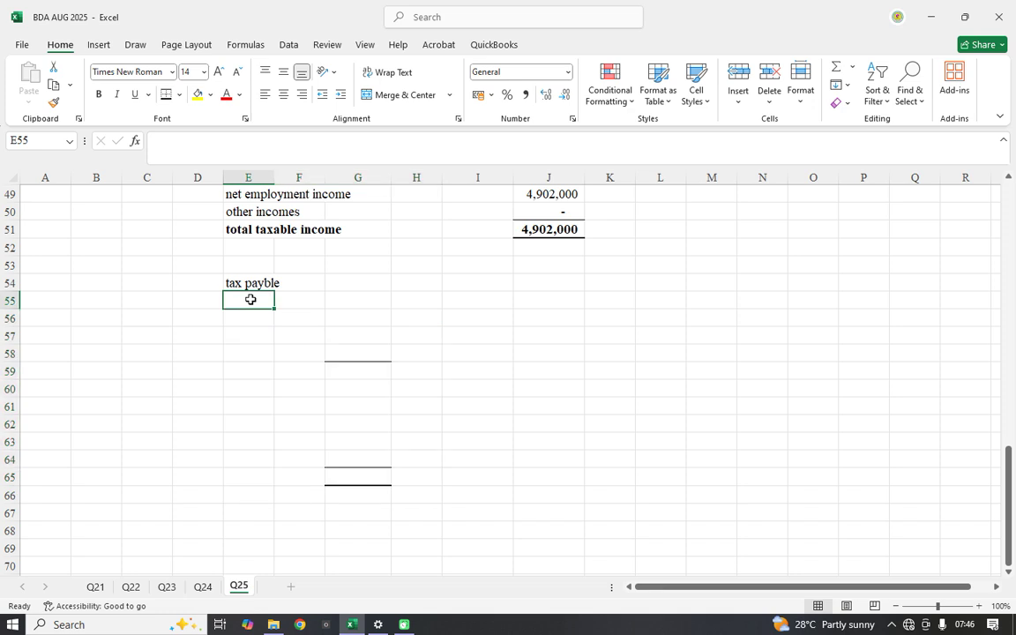
type("forst")
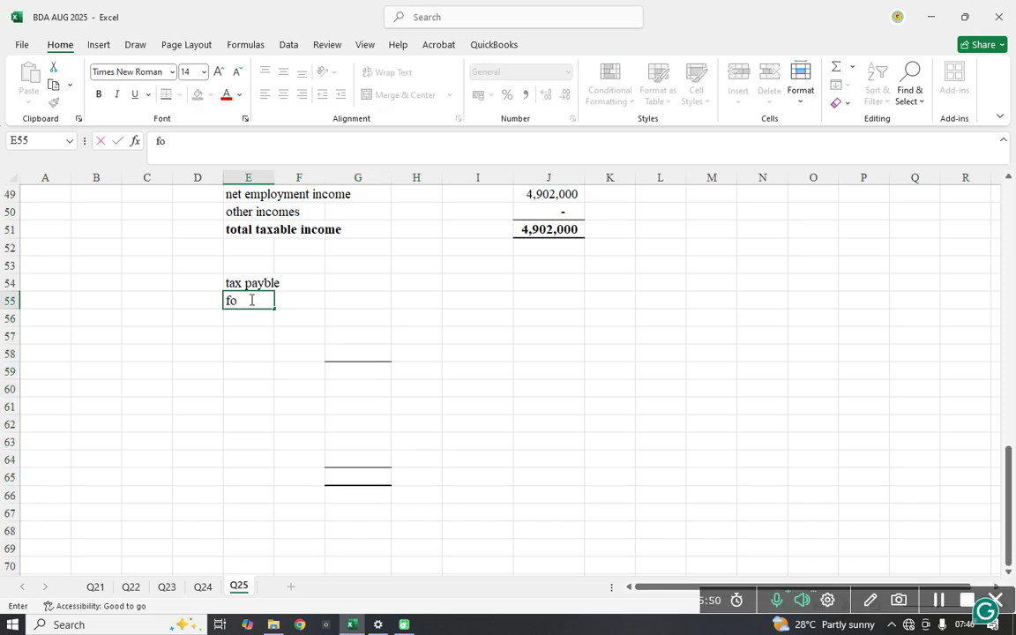
key("BackSpace")
key("BackSpace")
key("BackSpace")
key("BackSpace")
type("irst 288000")
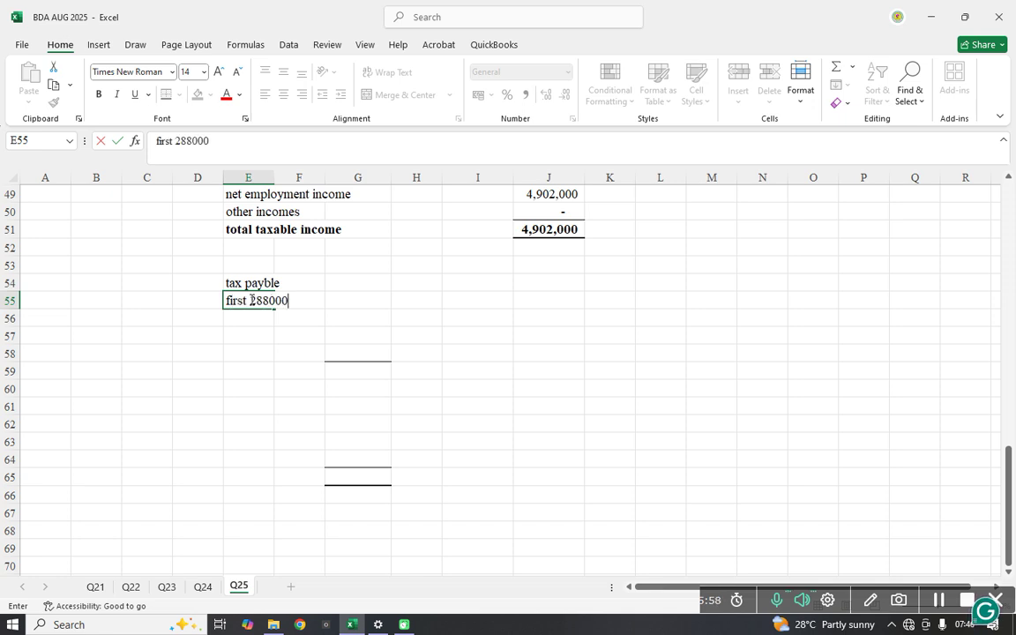
left_click(374, 302)
type("28")
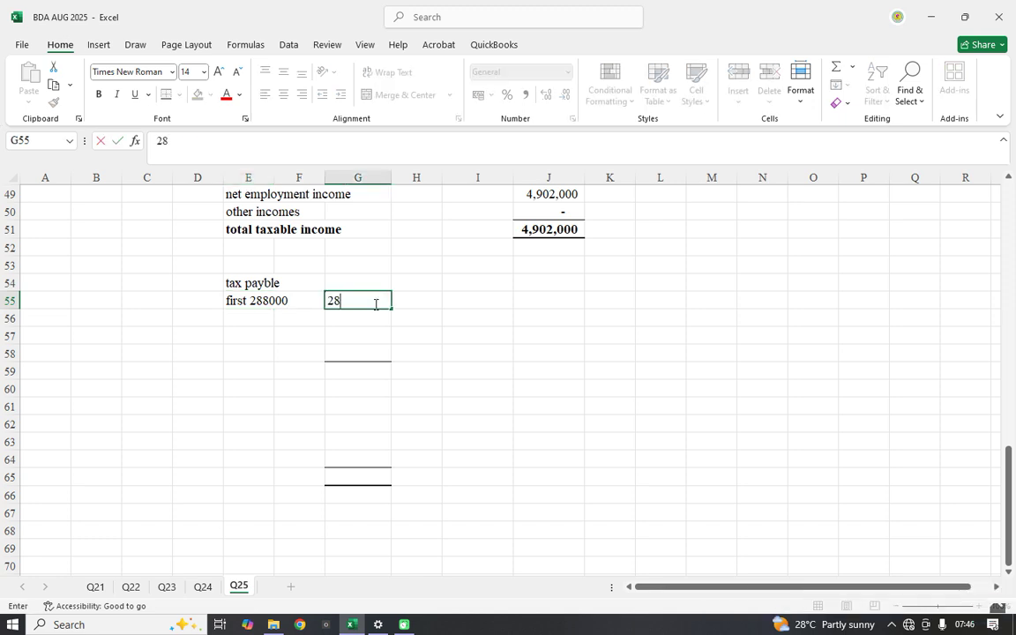
type("8000*")
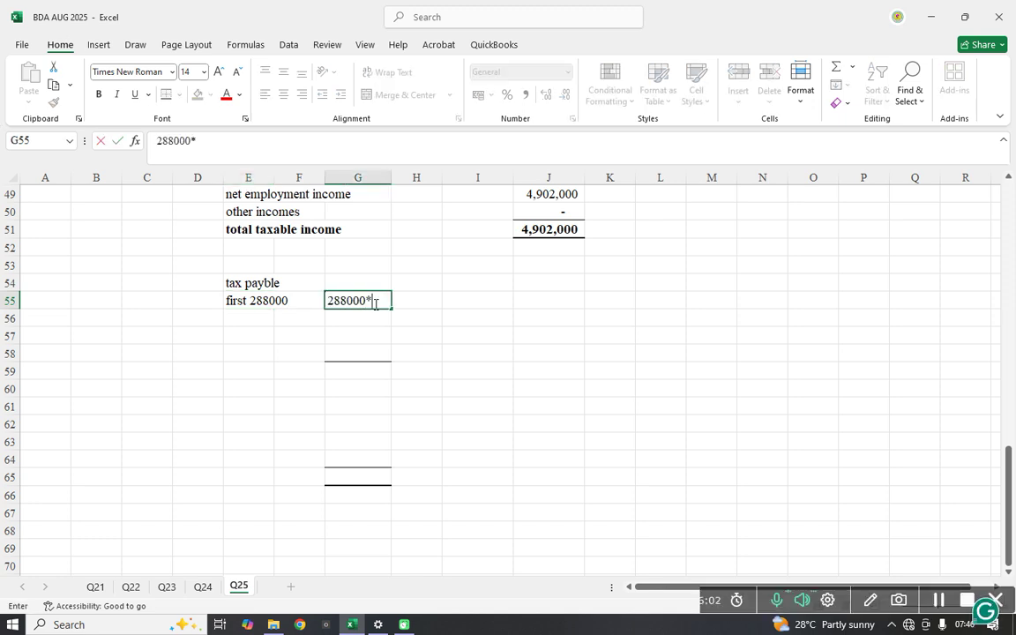
type("10%")
key("Return")
left_click(375, 303)
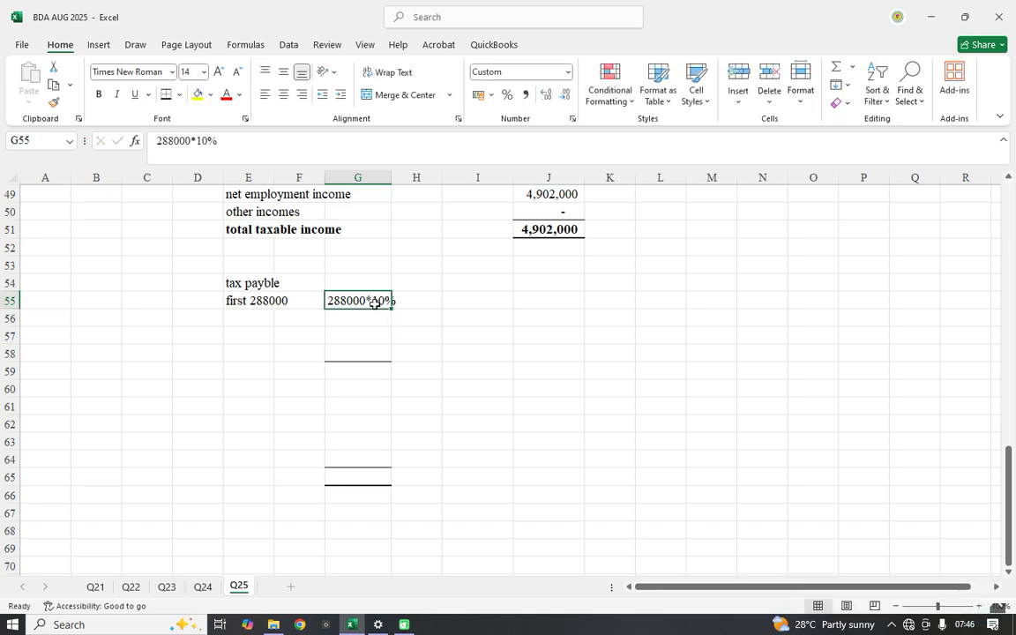
double_click(329, 301)
type("=")
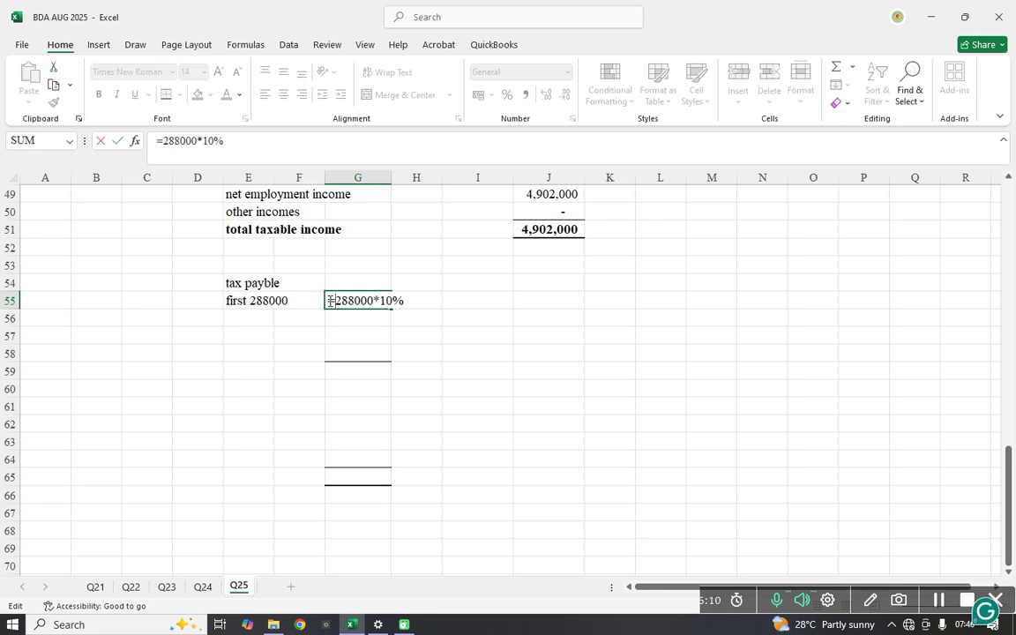
key("Return")
- Format G55:G65 as Comma Style with no decimal places
left_click_drag(372, 304, 376, 476)
left_click(526, 94)
left_click(565, 95)
left_click(565, 94)
- Add the 'next 100000' band with tax =100000*25% (25,000) in G56
left_click(240, 318)
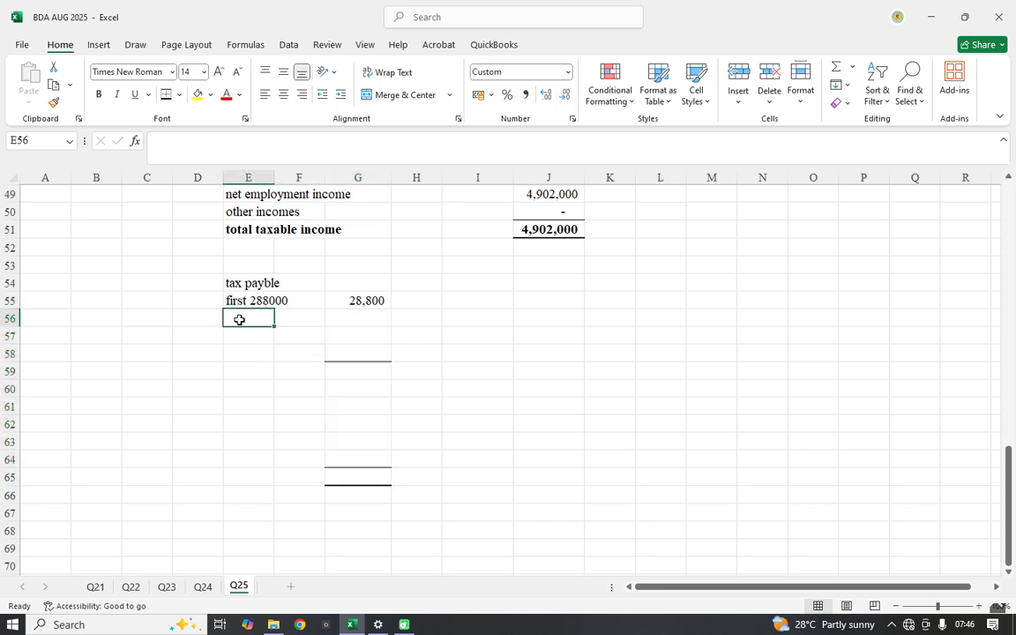
type("next")
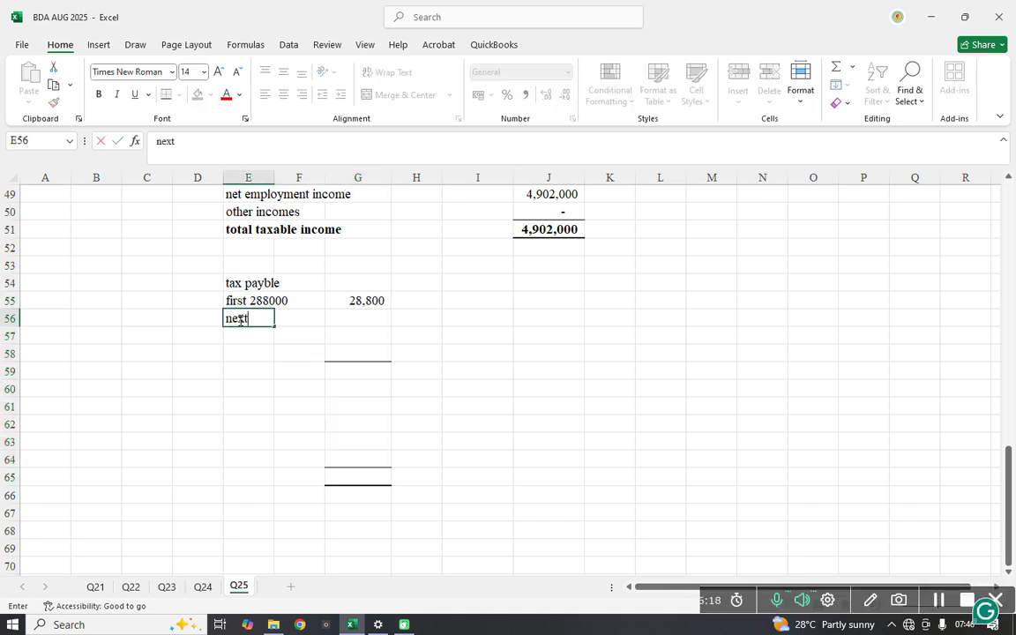
type(" 100000")
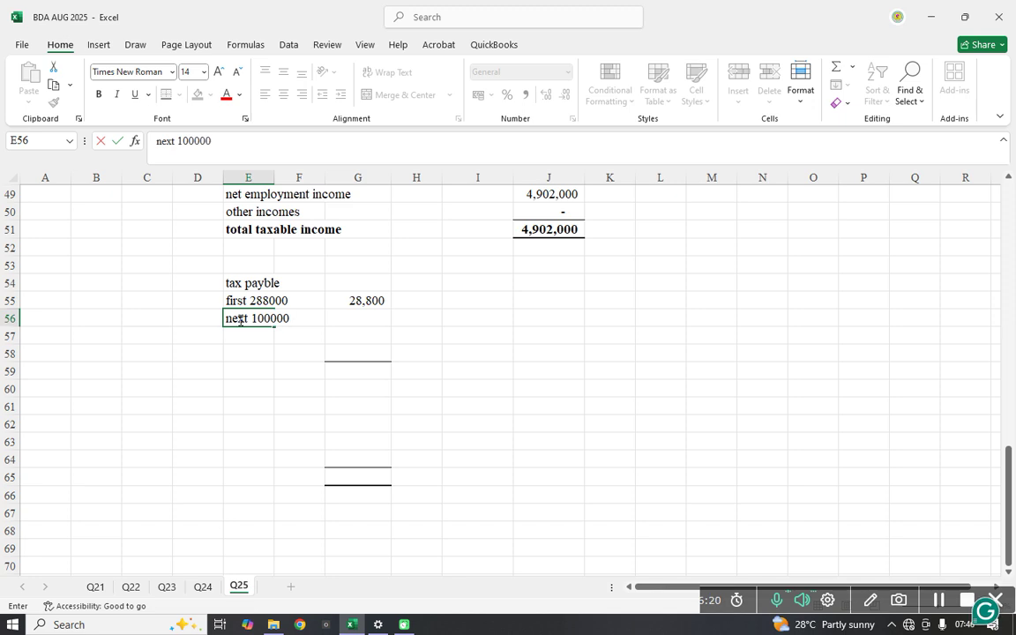
left_click(352, 316)
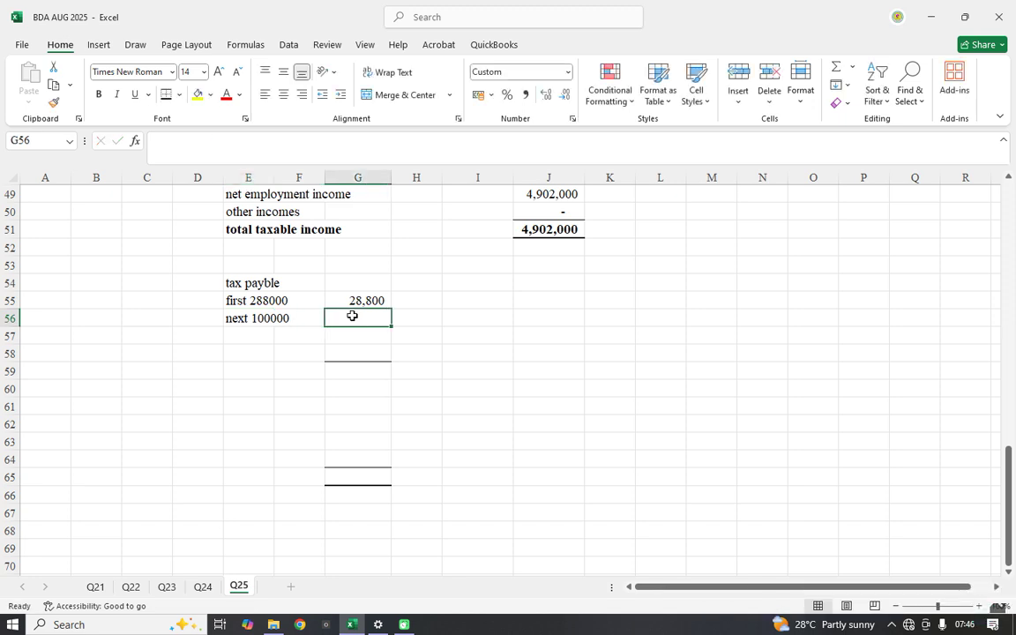
type("=100000")
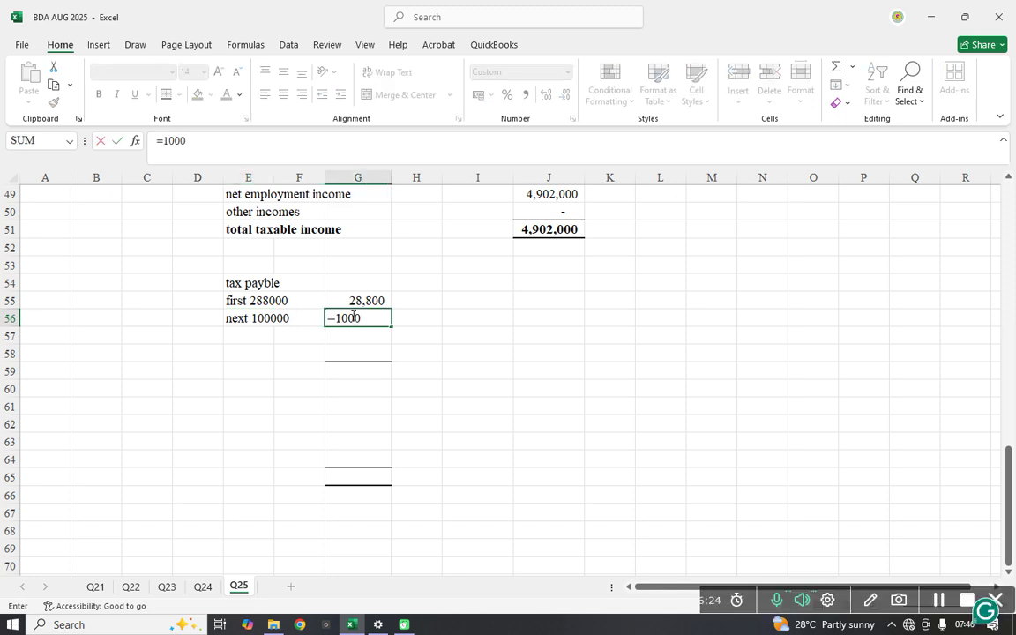
type("*25%")
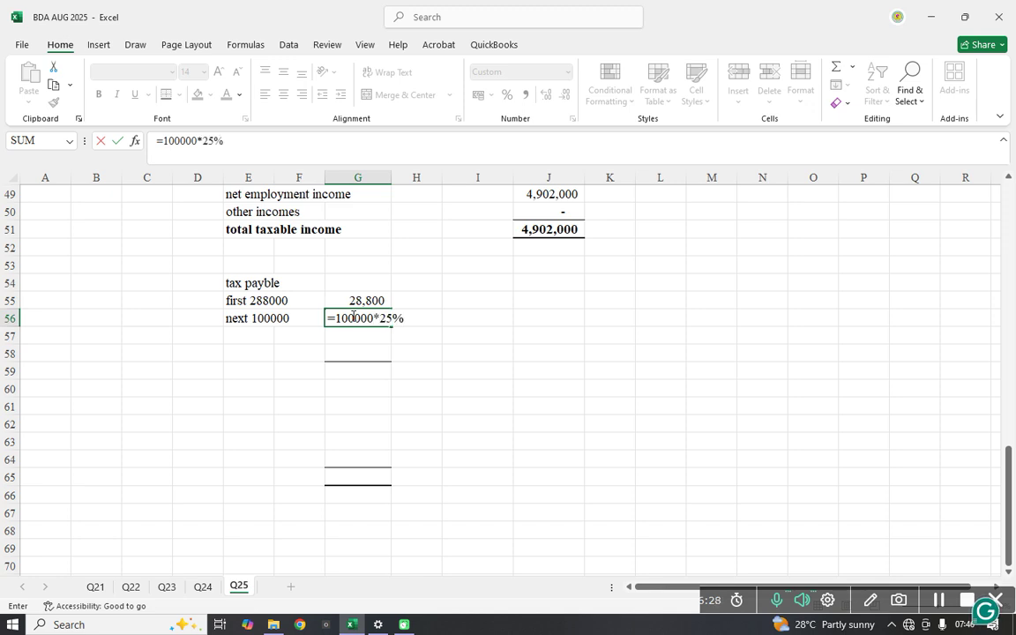
key("Return")
- Add a 'next ...' band taxed at =(J51-388000)*30%, giving 1,354,200
left_click(256, 336)
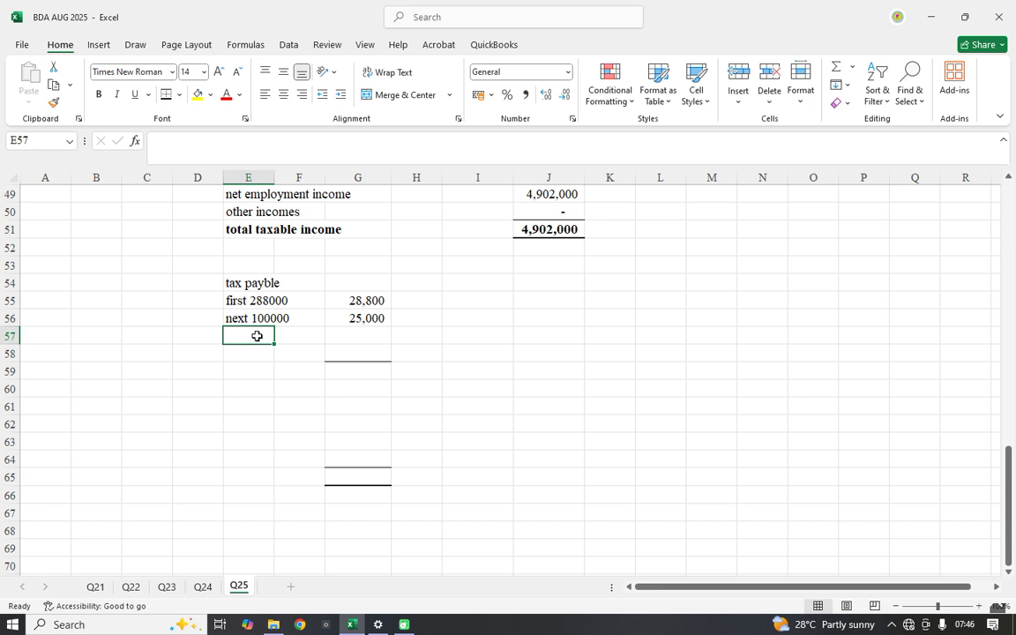
type("next ")
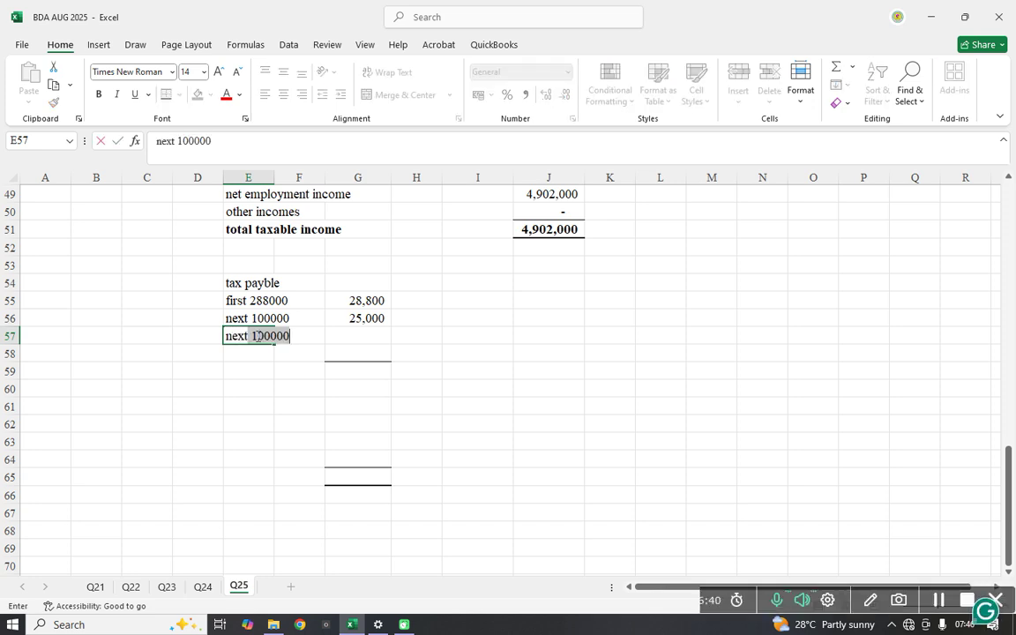
type("...")
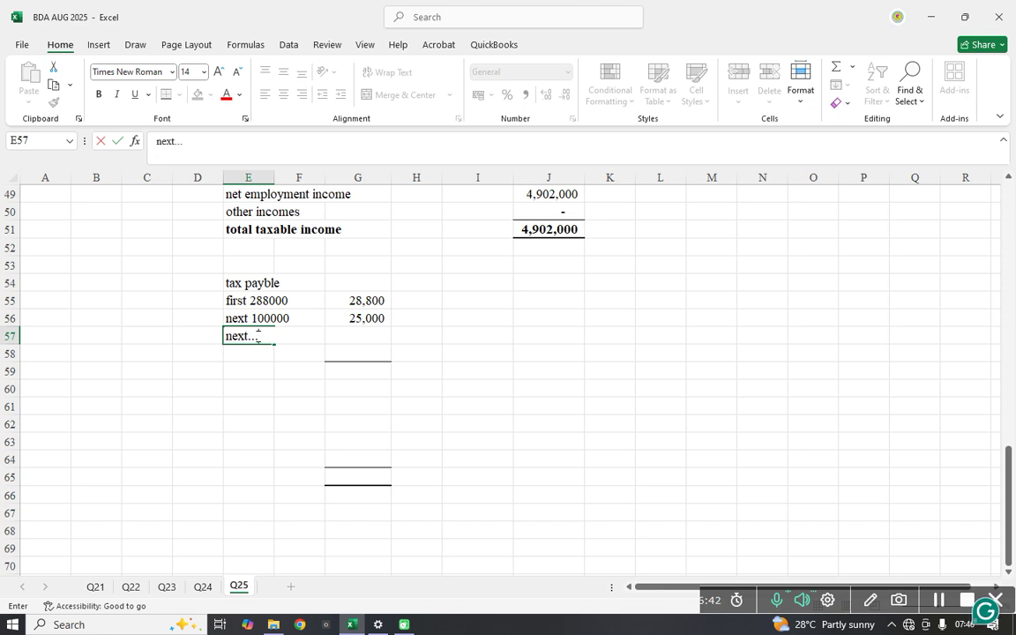
left_click(352, 340)
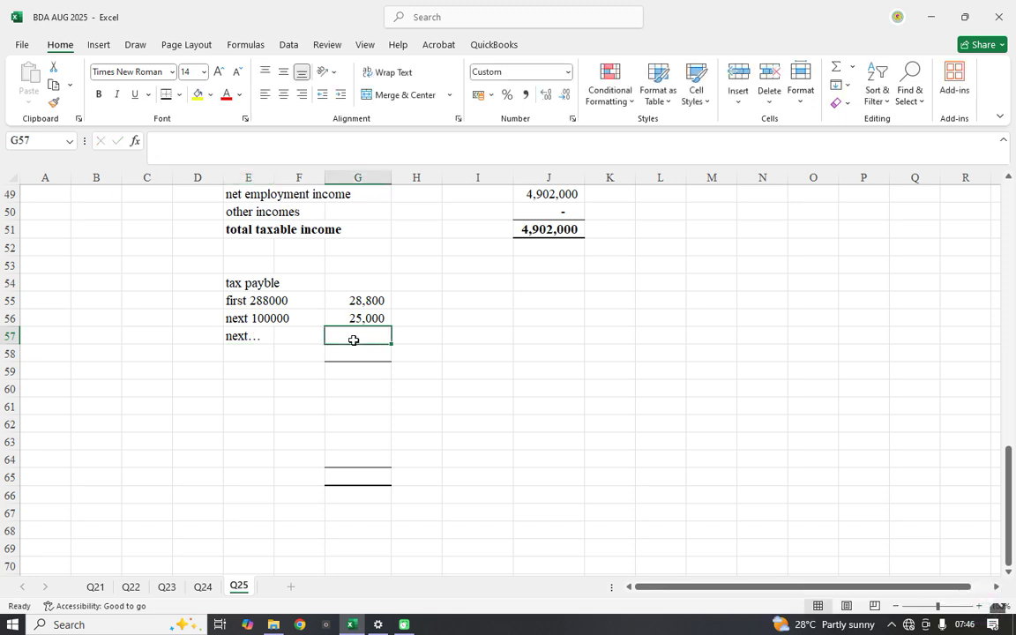
type("=")
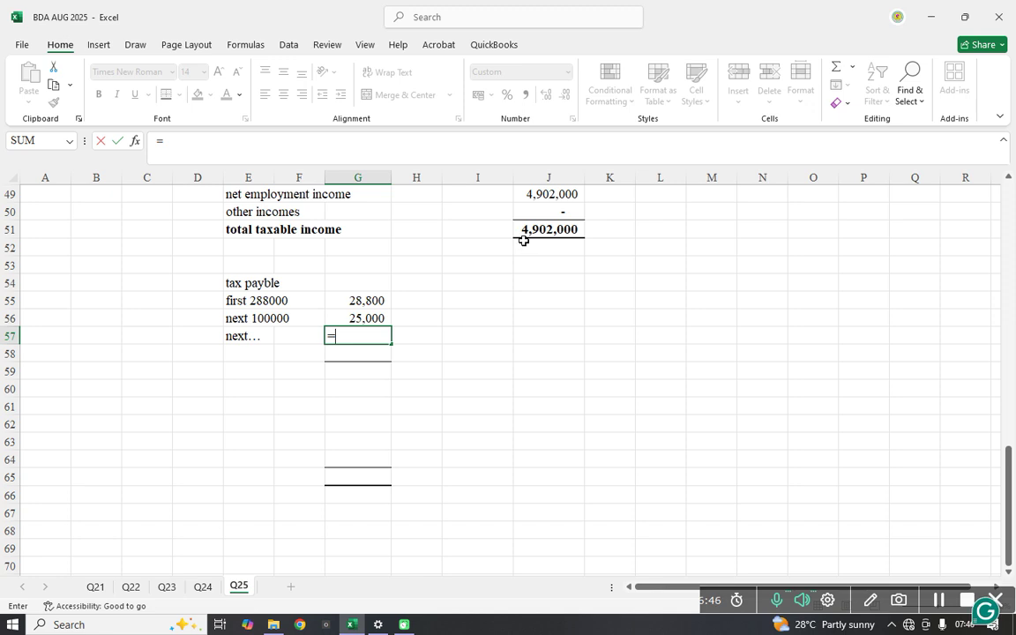
type("(")
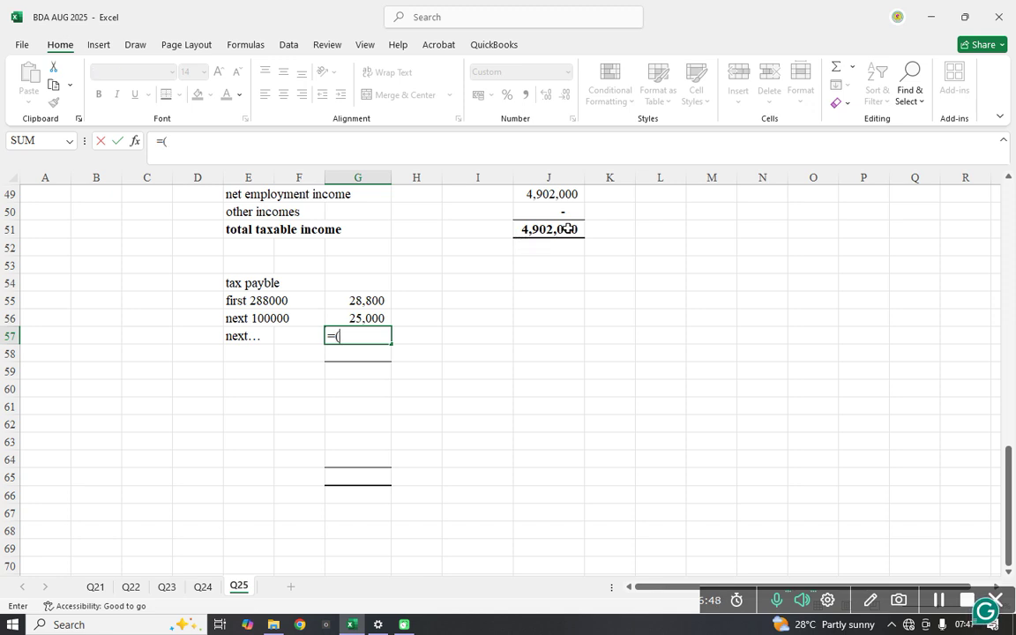
left_click(536, 230)
type("-38")
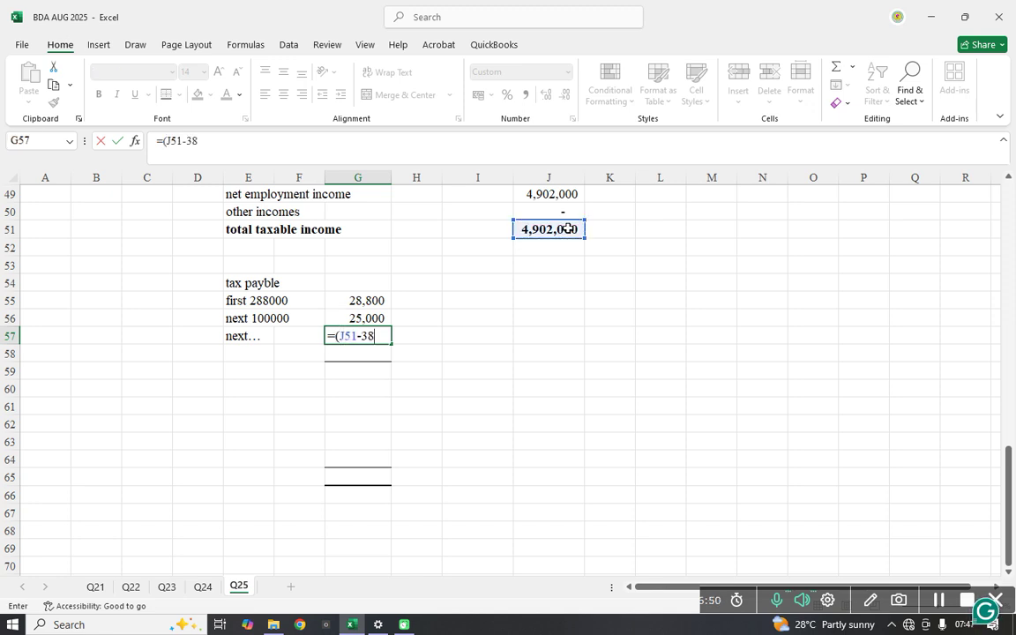
type("8000)*30%")
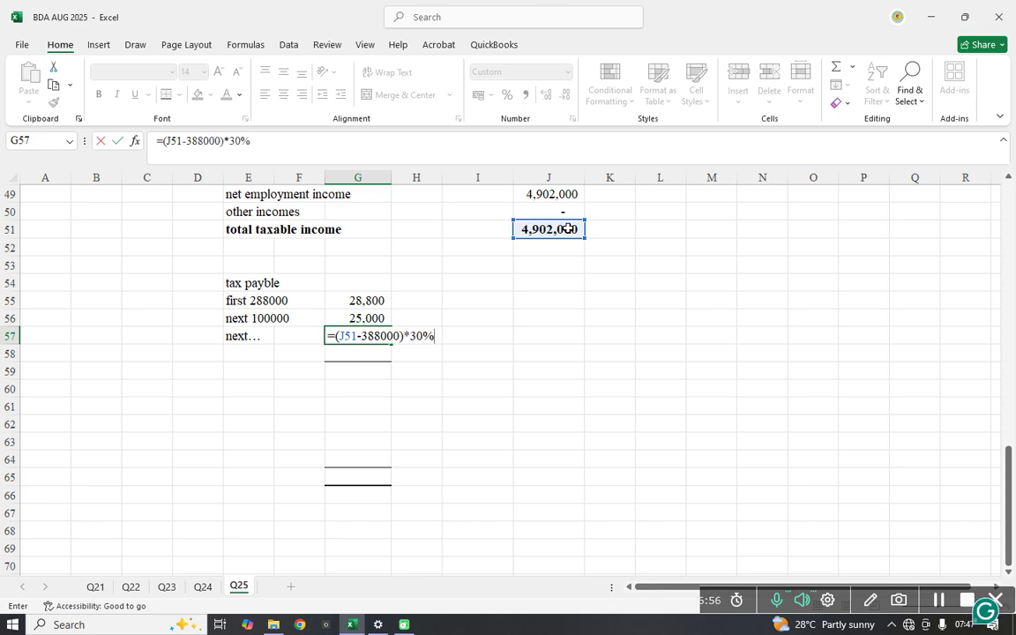
key("Return")
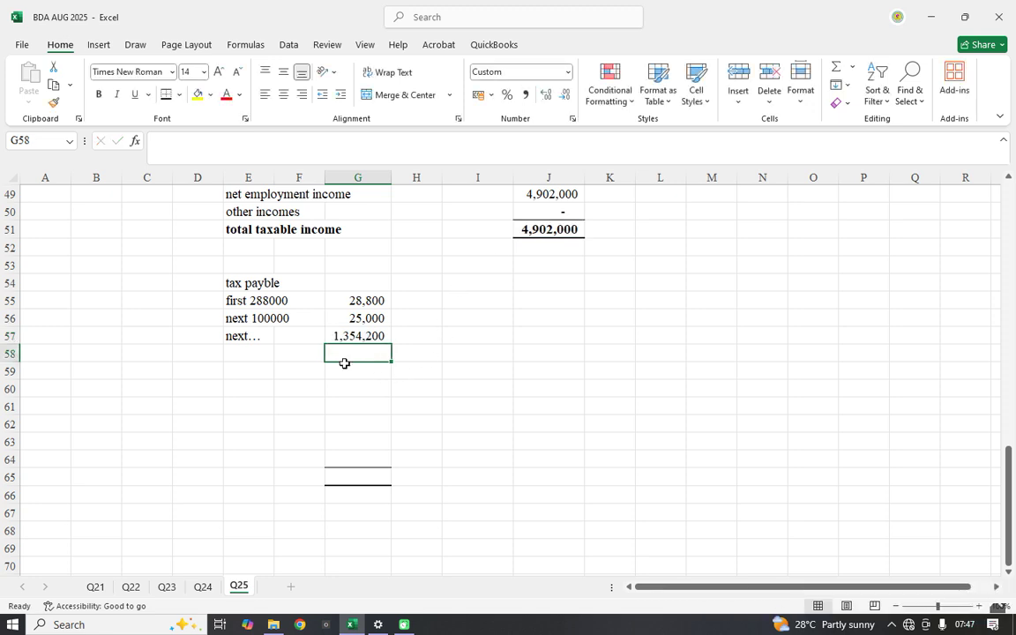
- Label 'gross tax' and AutoSum the three bands to 1,408,000 in G58
left_click(262, 350)
type("gr")
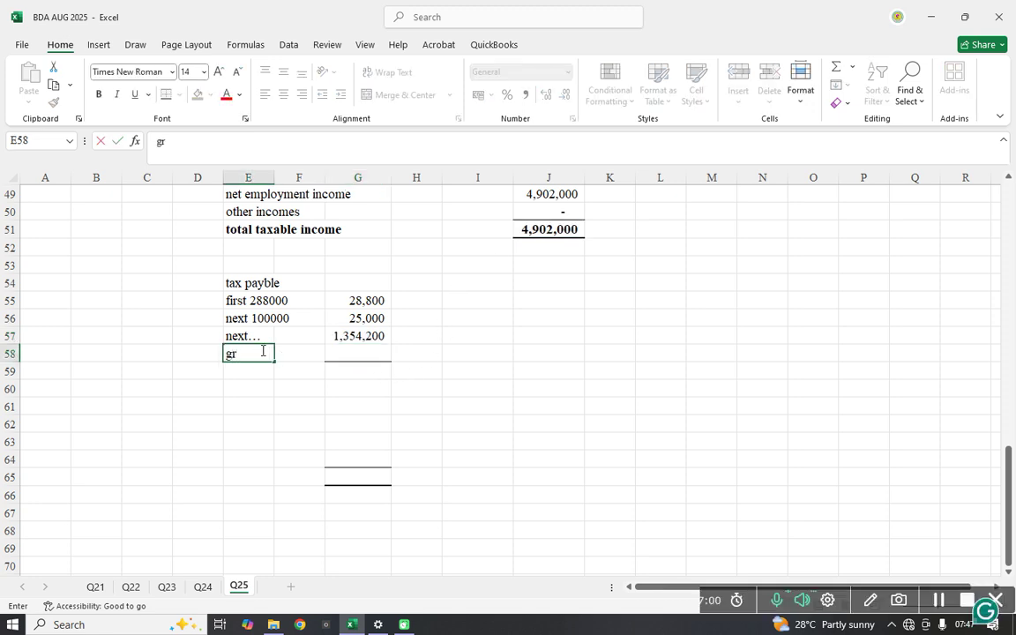
type("oss tax")
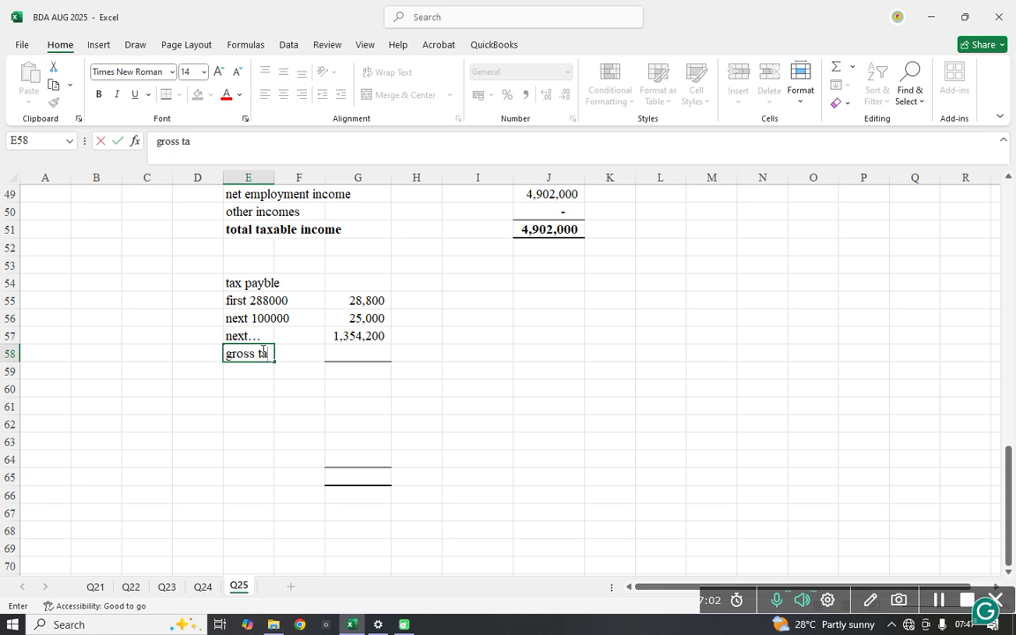
left_click(360, 354)
left_click(179, 95)
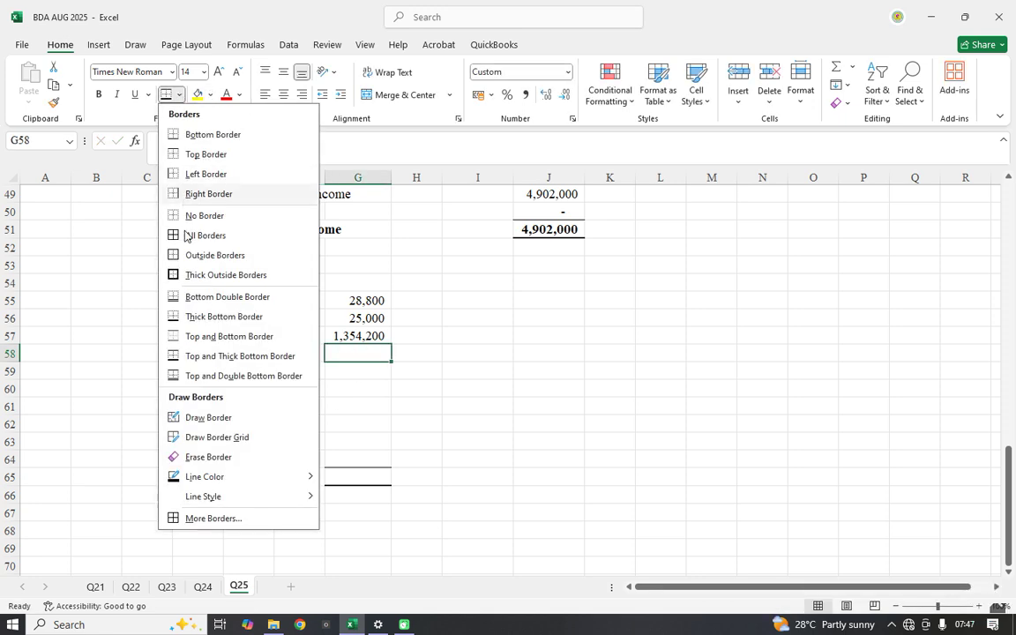
left_click(173, 216)
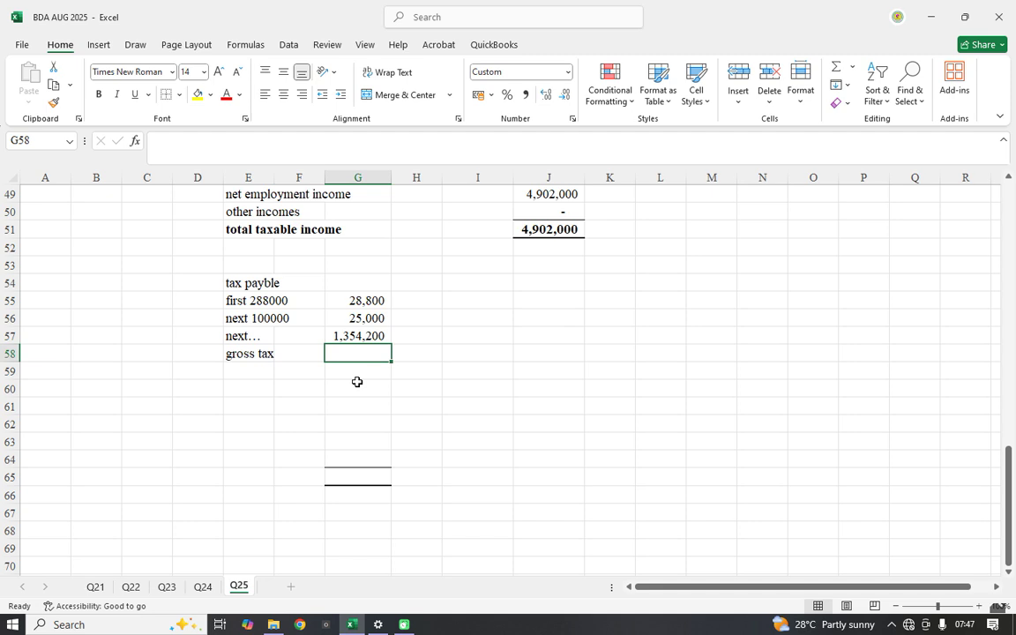
key("alt+equal")
key("Return")
- Put a top border on the gross tax figure in G58
left_click(360, 354)
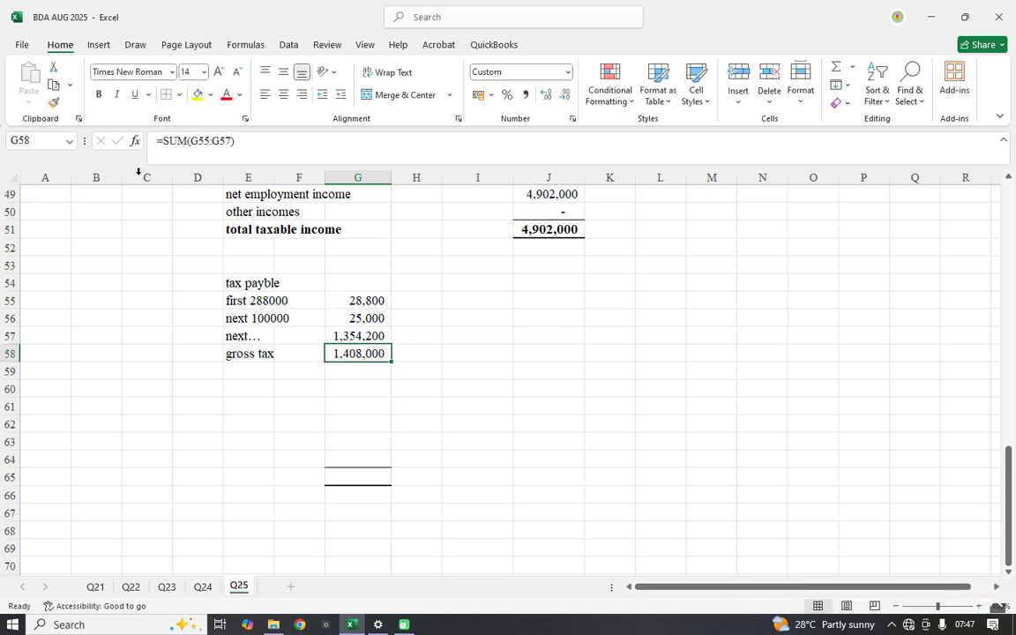
left_click(179, 94)
left_click(205, 153)
- Add 'less set offs' and a 'personal relief' line of 28800, correcting its spelling
left_click(245, 373)
type("le")
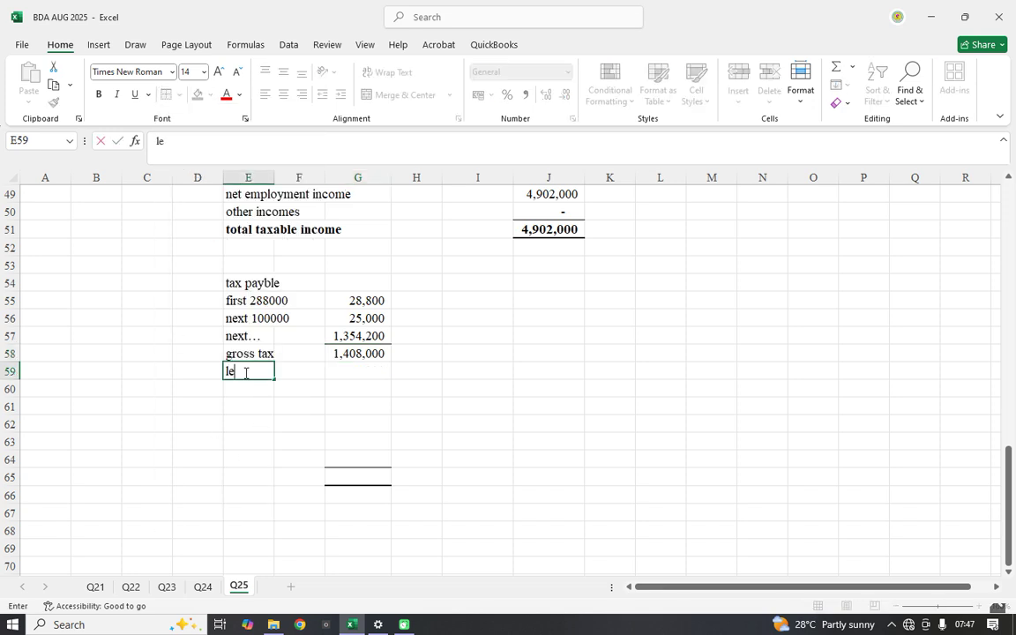
type("ss set offs")
left_click(230, 389)
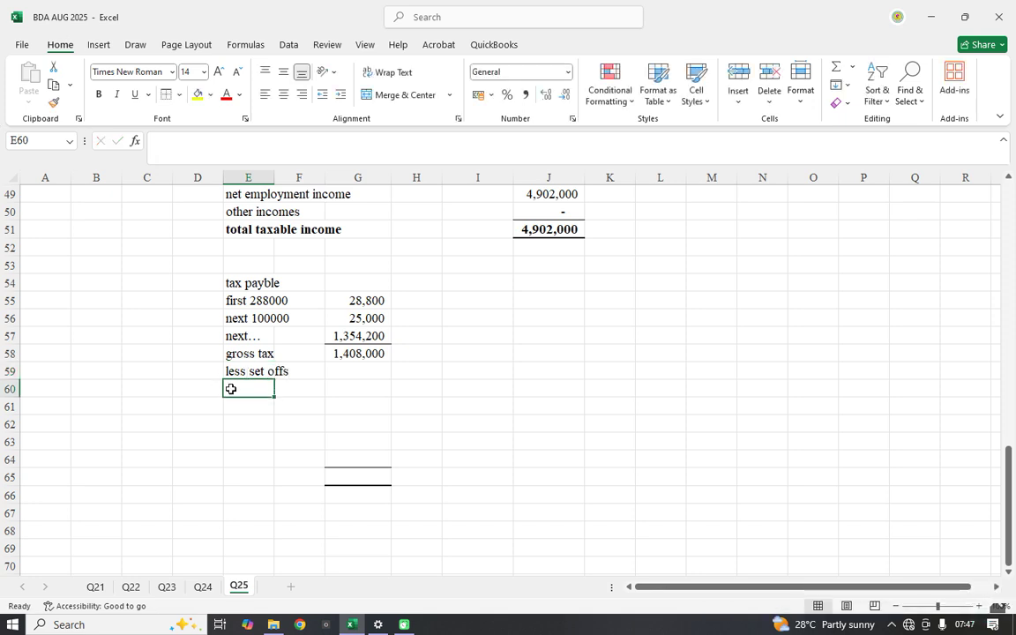
type("pe")
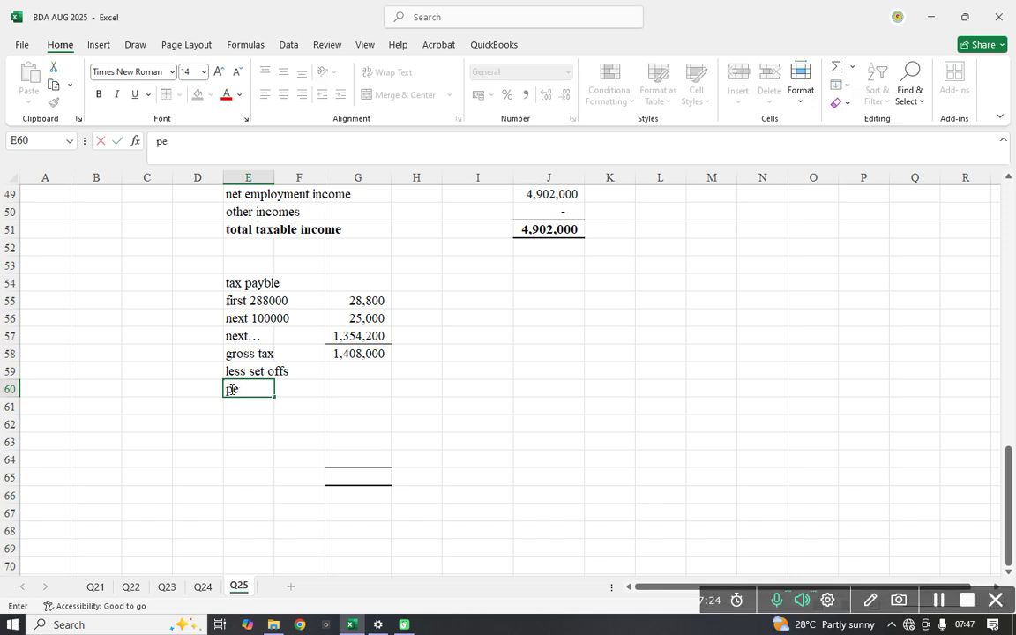
type("rsnal relief")
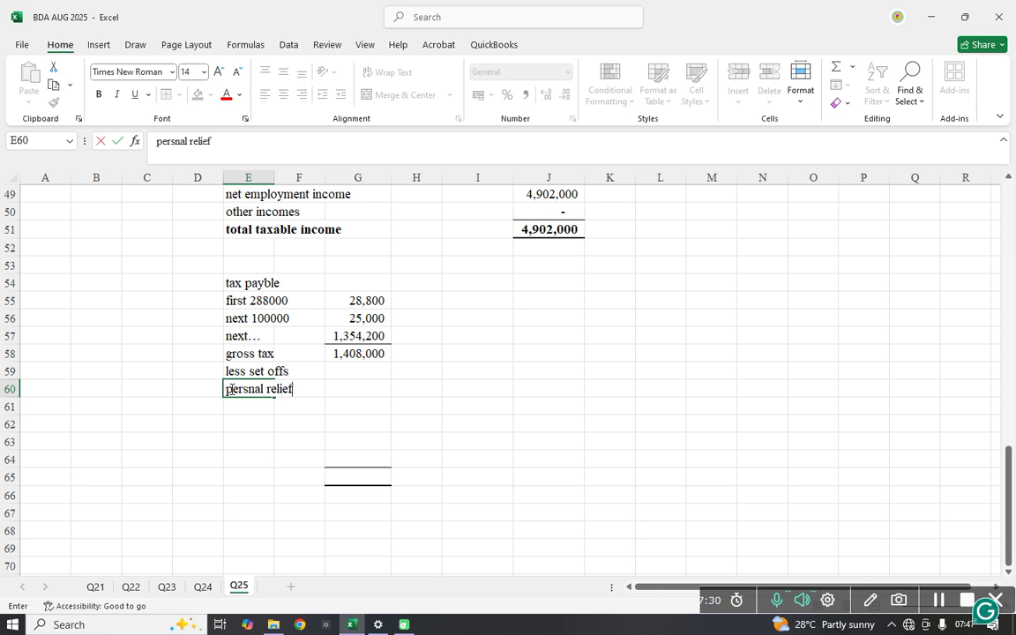
left_click(340, 390)
type("28800")
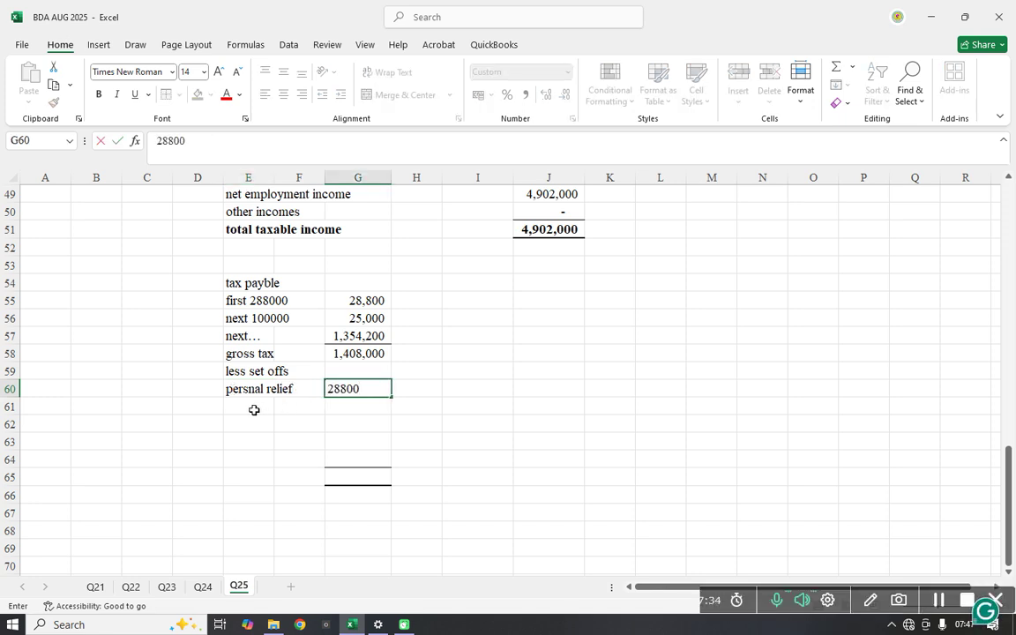
double_click(248, 393)
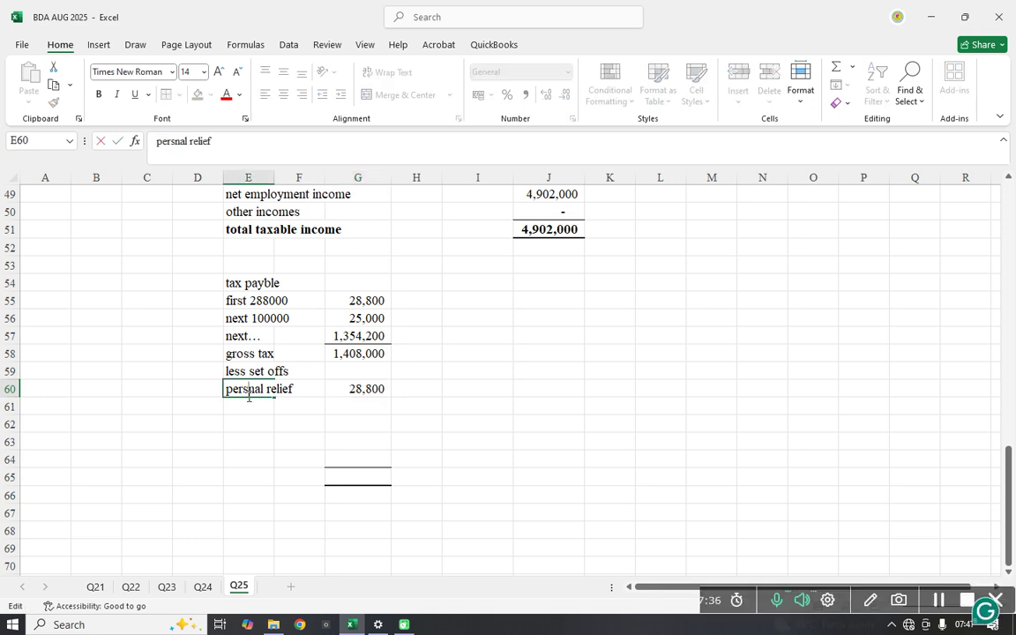
type("o")
key("Return")
- Type the 'insurance relief' heading in E61
type("im")
key("BackSpace")
type("nsura")
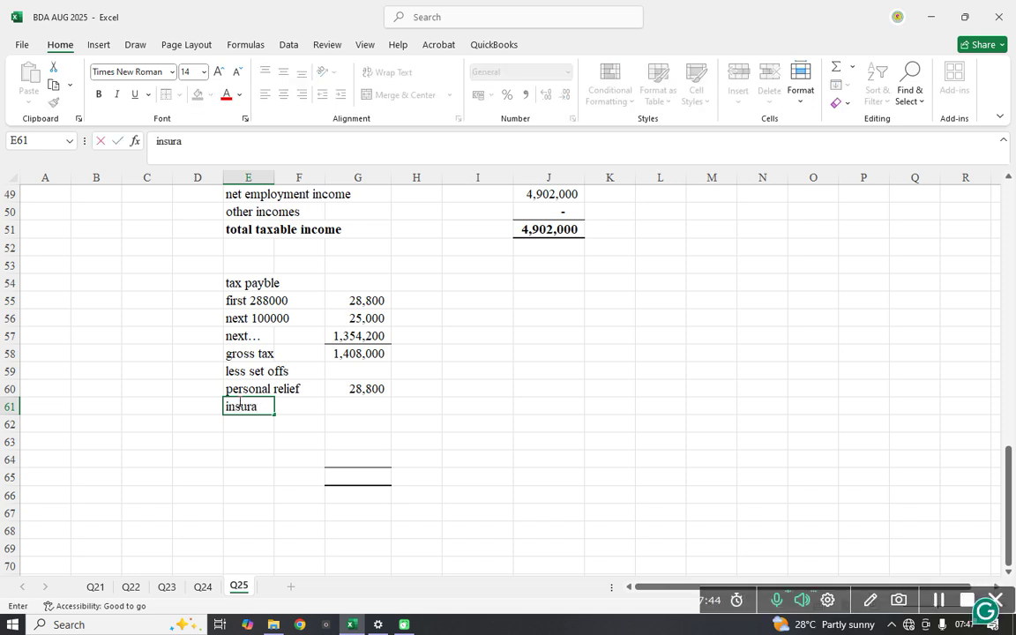
type("nce relief:")
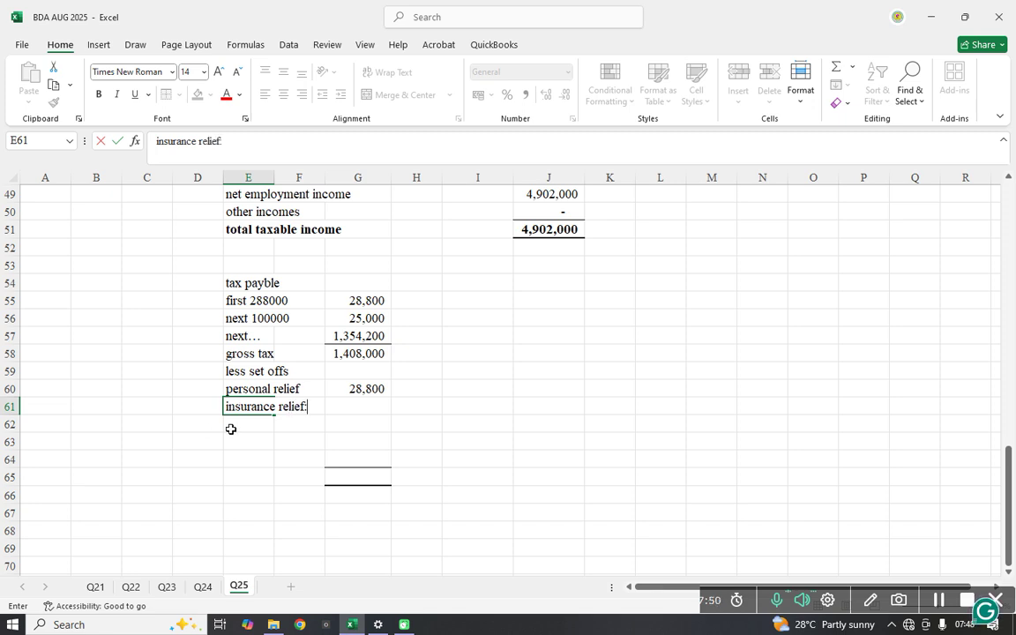
- Add a 'premium' line computing =J30*15%, which gives 12,000
left_click(230, 429)
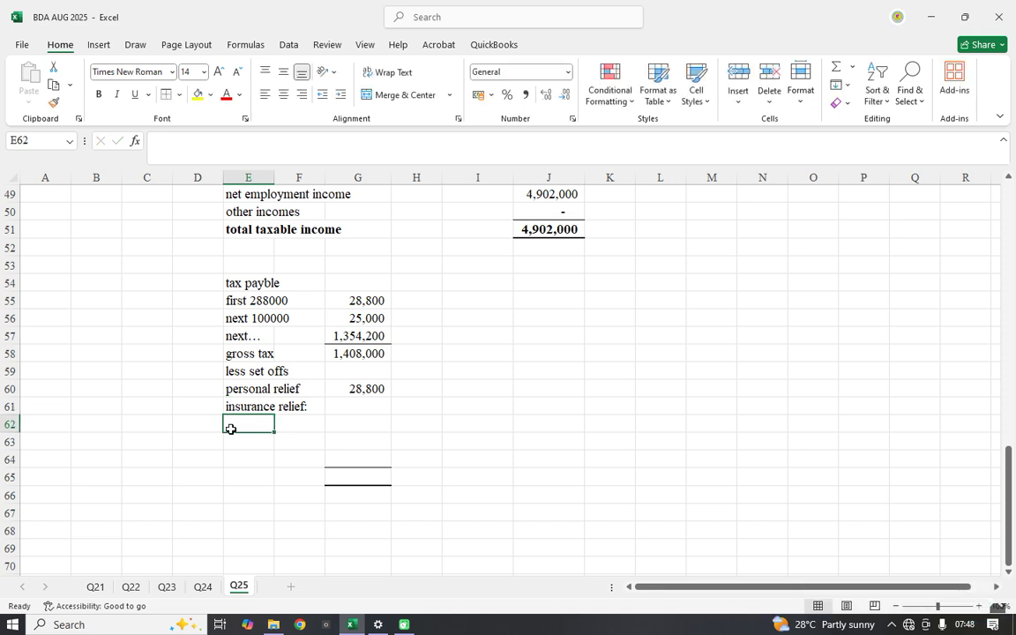
type("premium")
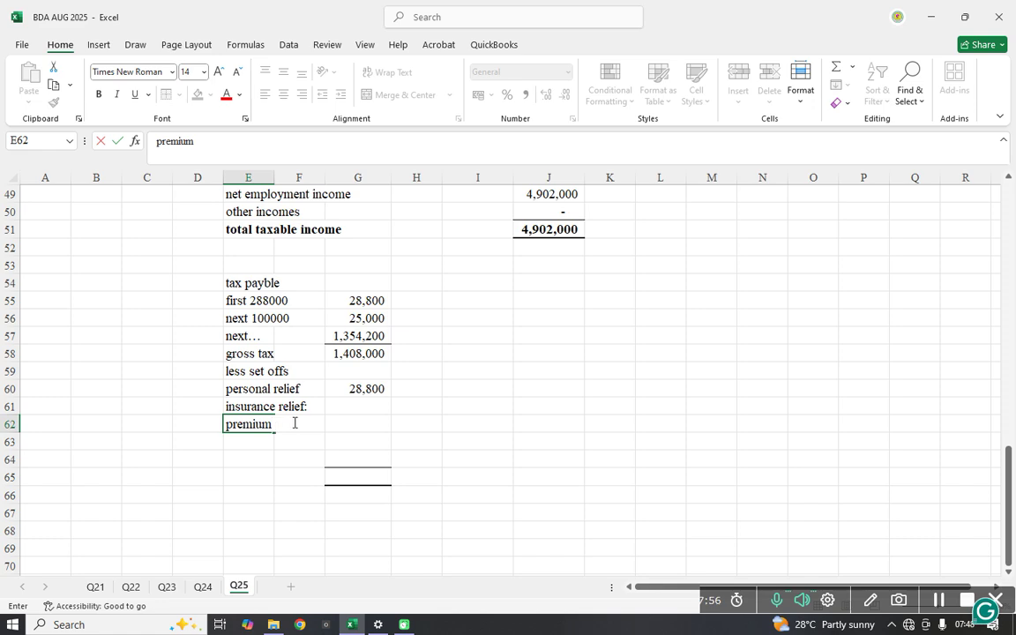
left_click(303, 425)
type("=")
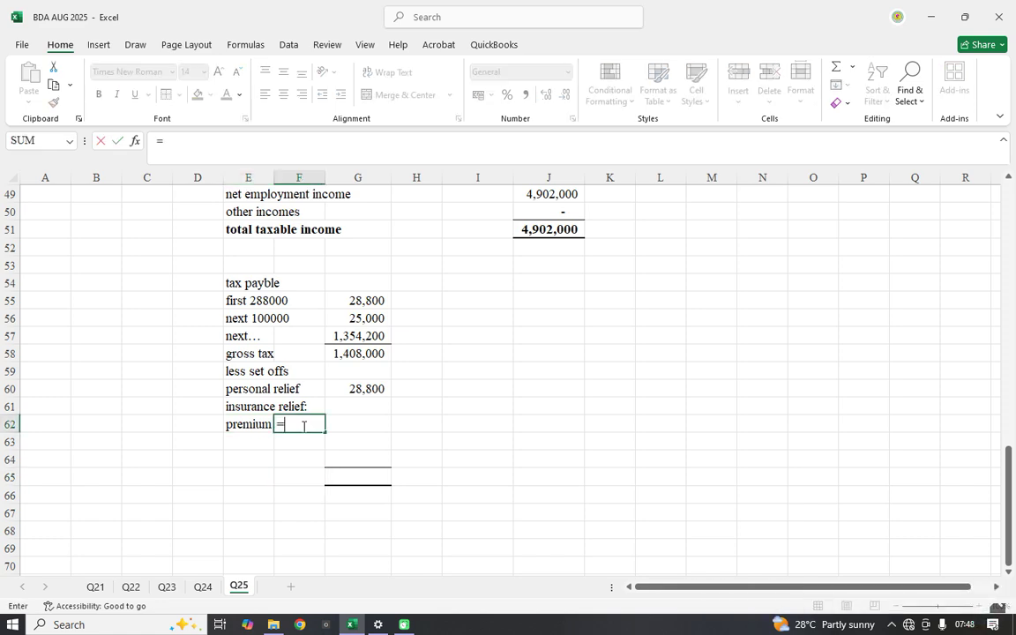
scroll(303, 426, "up", 8)
scroll(327, 419, "up", 2)
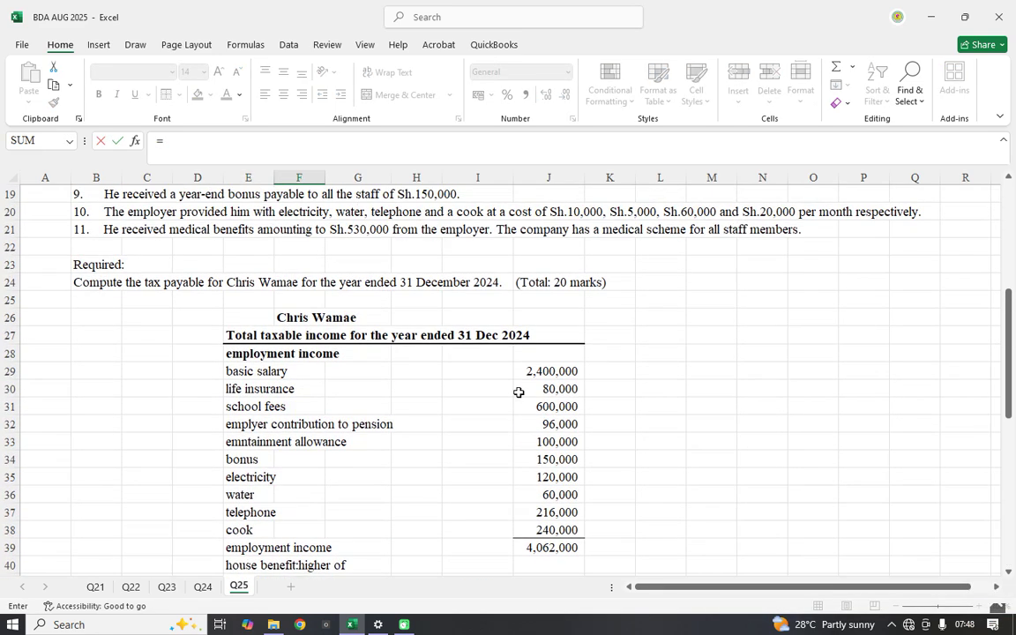
left_click(526, 388)
type("*")
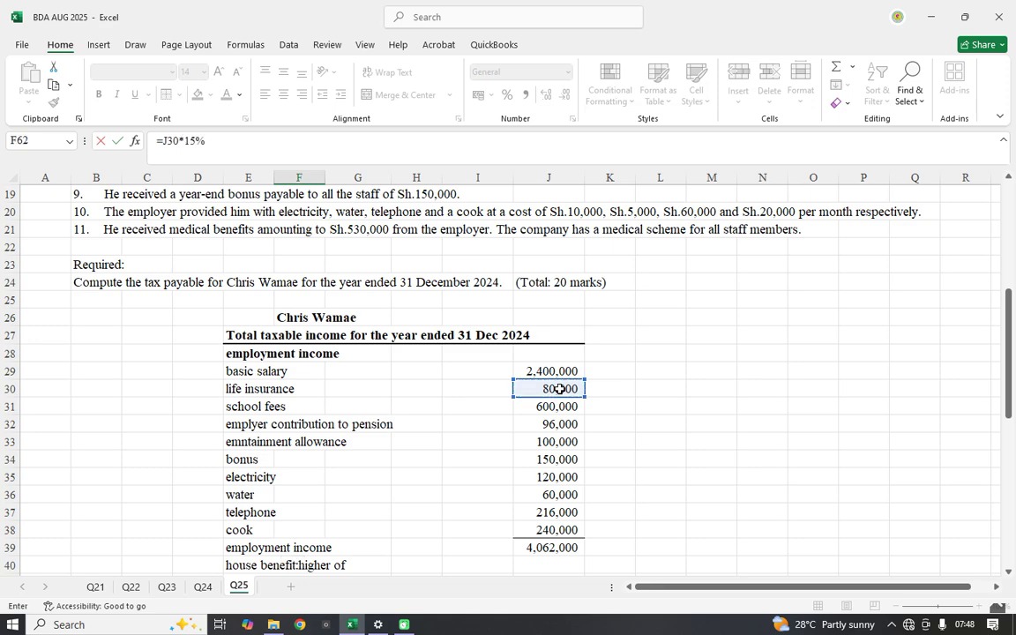
key("Return")
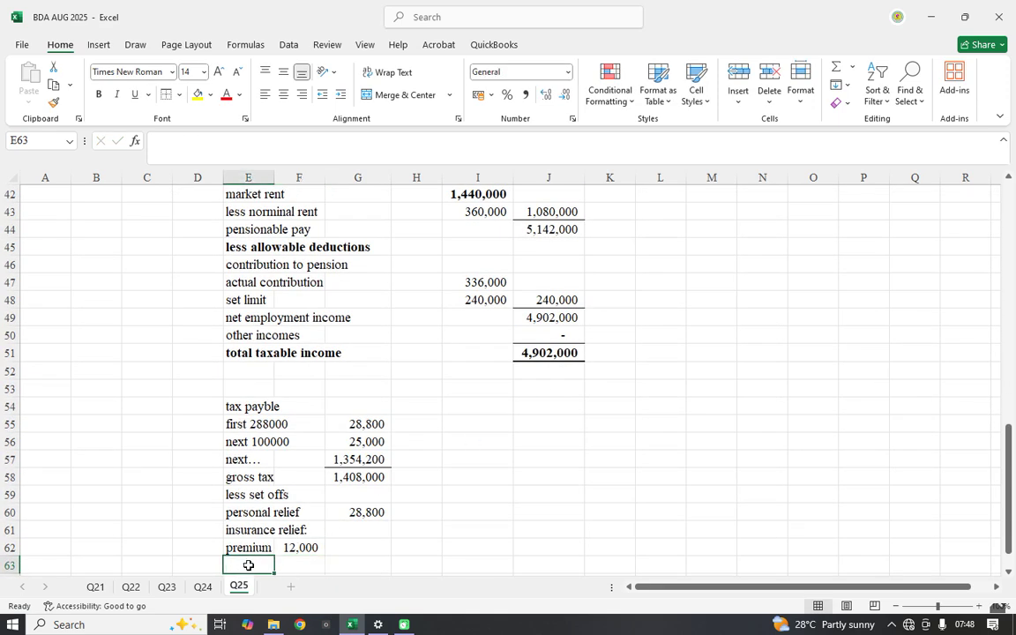
- Add a 'set limit' of 60000 and carry the premium into G63 with =F62
type("set l")
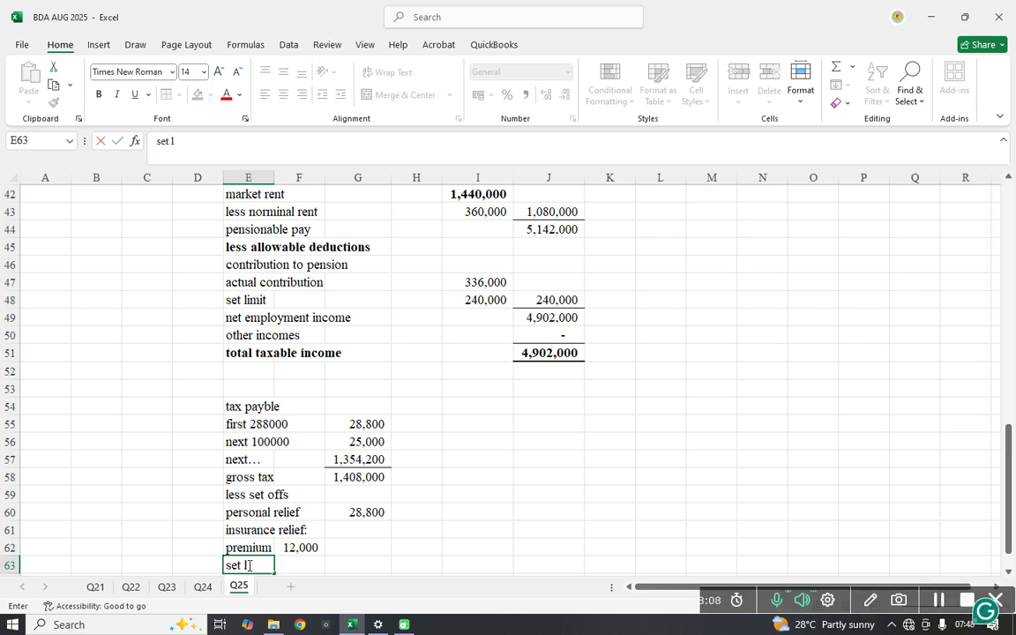
type("imit")
left_click(293, 568)
type("60")
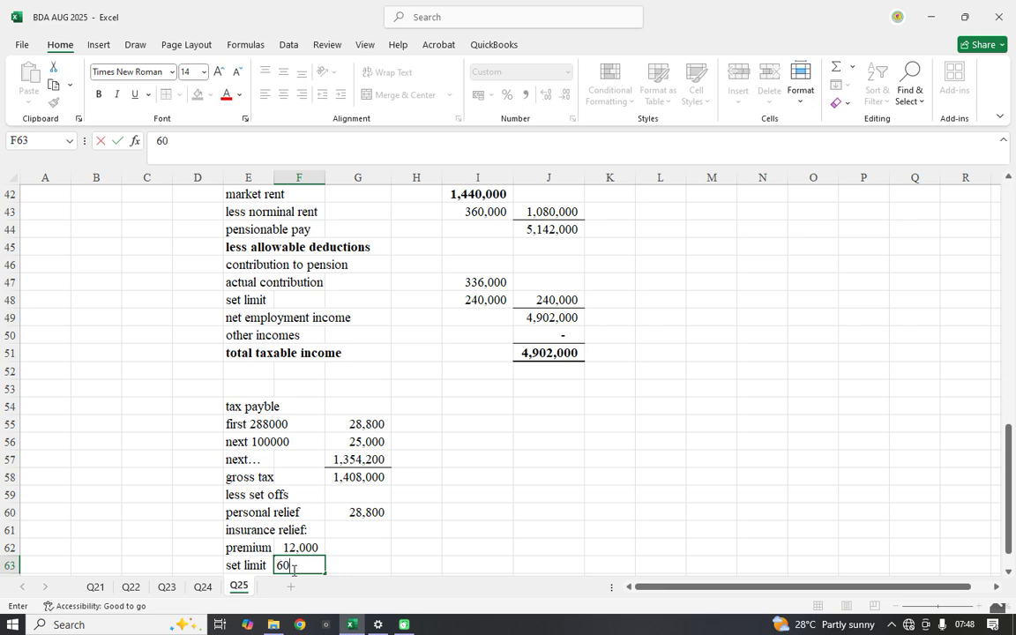
type("000")
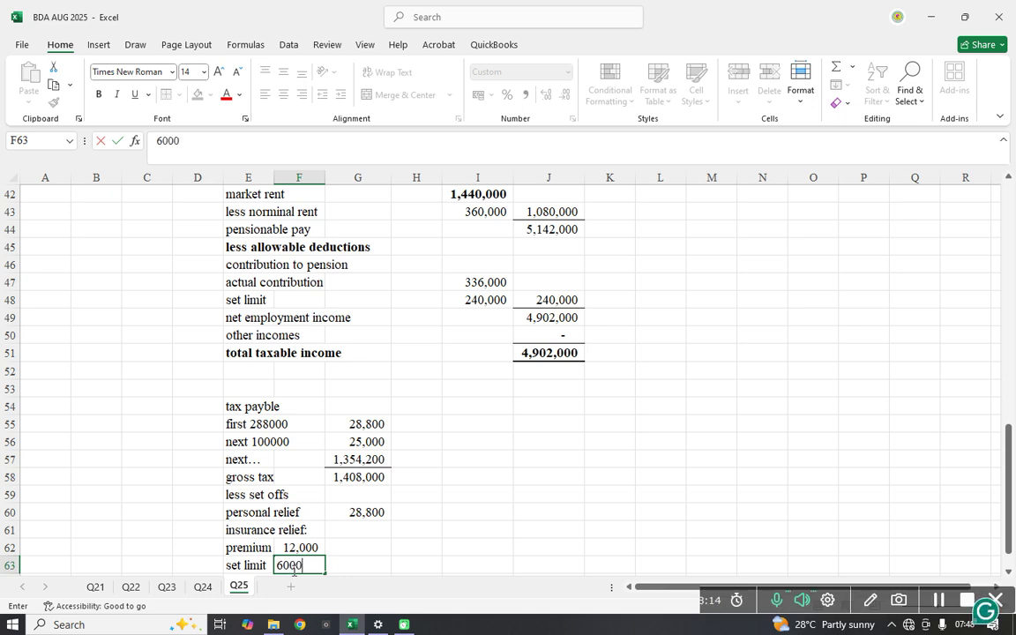
left_click(330, 548)
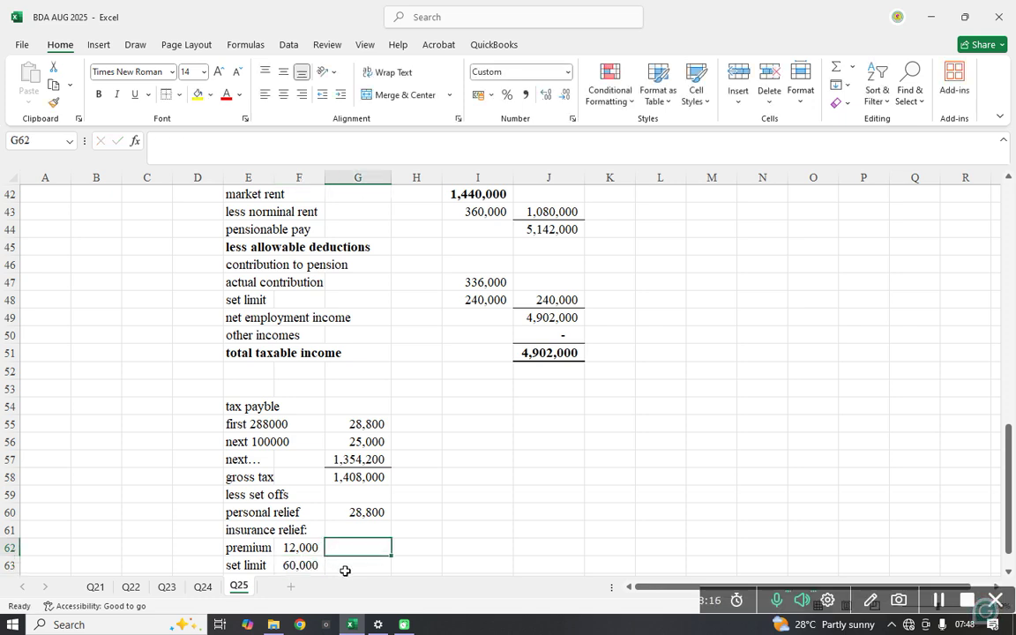
left_click(350, 569)
type("=")
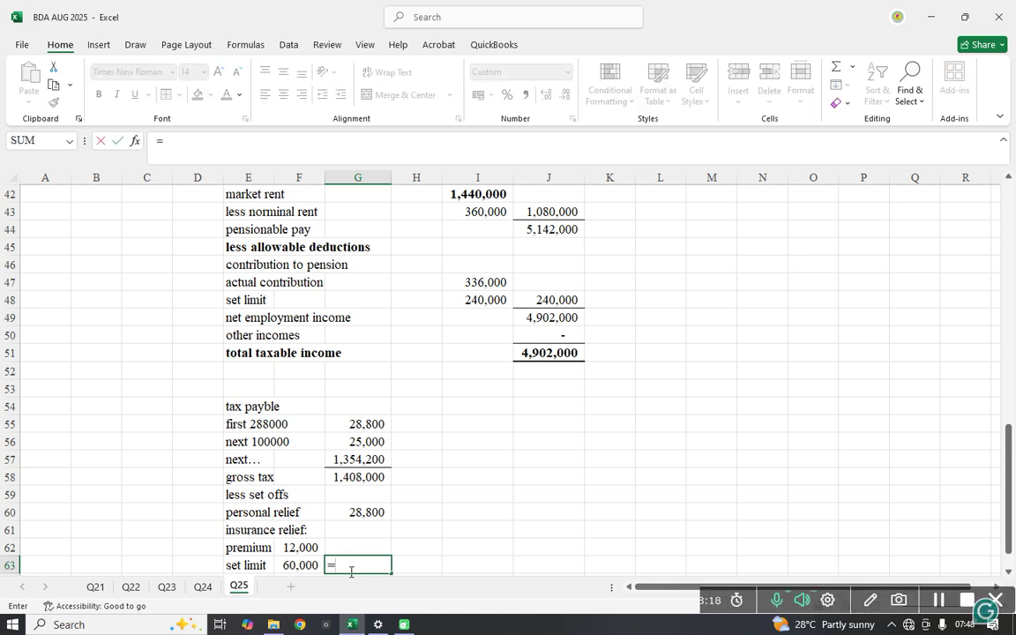
left_click(319, 551)
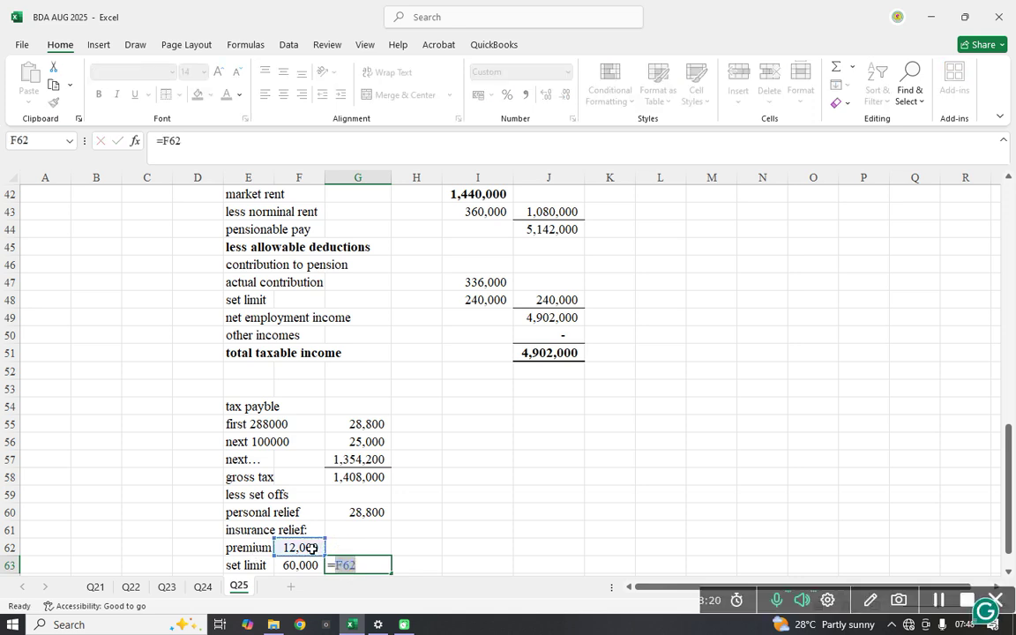
key("Return")
- Remove all borders from G64:G65 below the insurance relief
scroll(344, 491, "down", 3)
left_click(357, 459)
left_click_drag(358, 411, 363, 420)
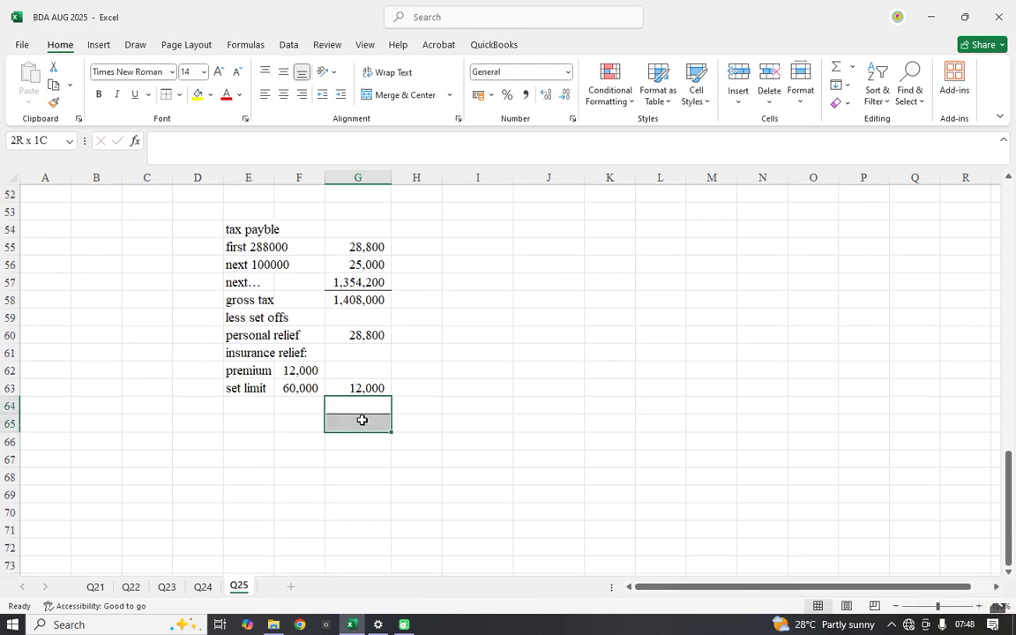
left_click(179, 94)
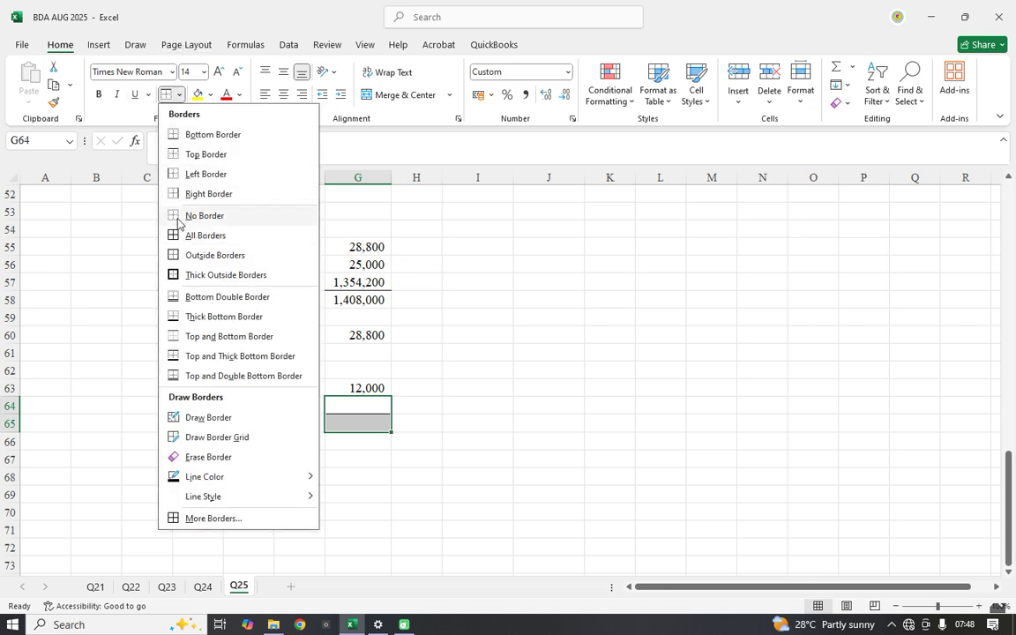
left_click(192, 215)
- Add 'Net tax payable' with =G58-G60-G63, giving 1,367,200
left_click(233, 407)
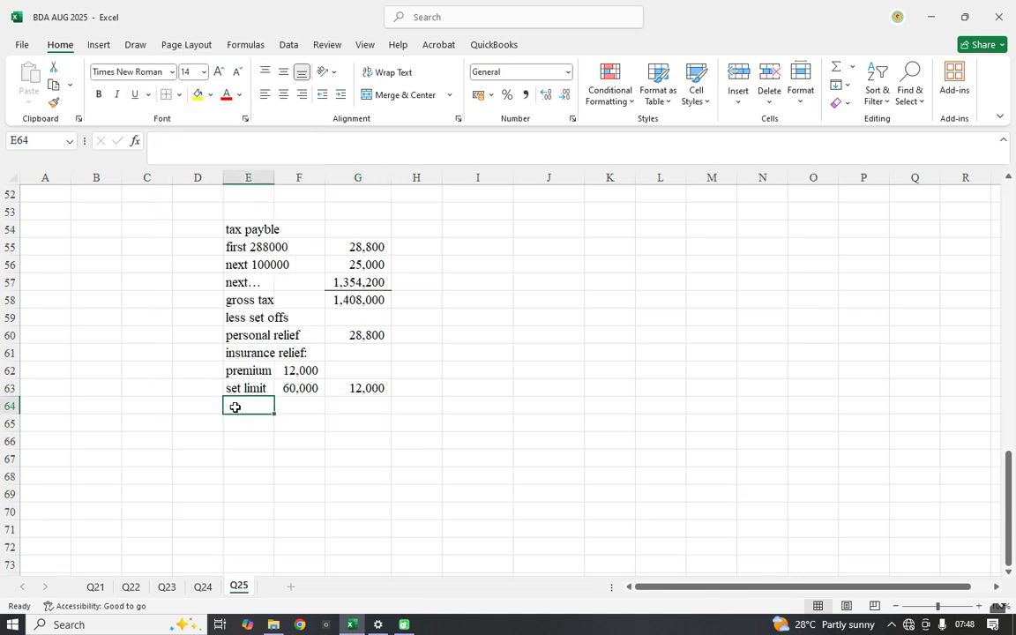
type("Net tax pa")
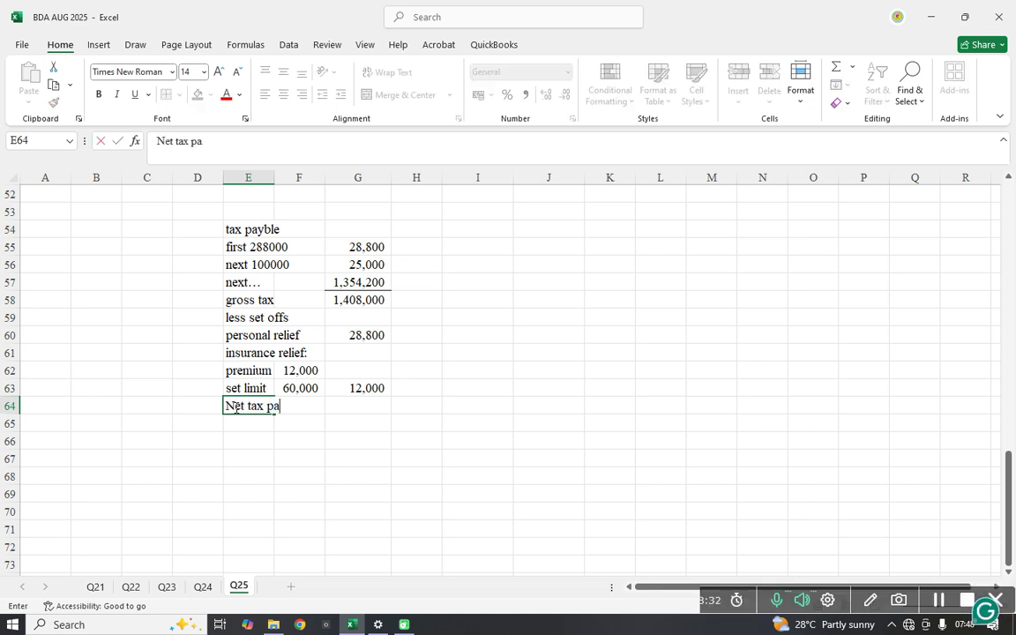
type("yable")
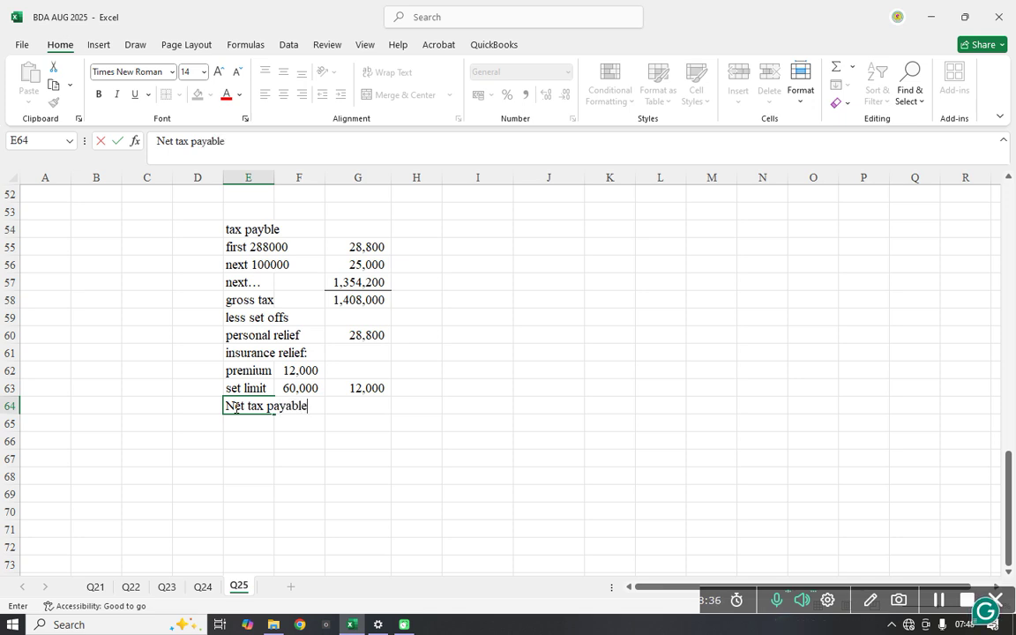
left_click(352, 404)
type("=")
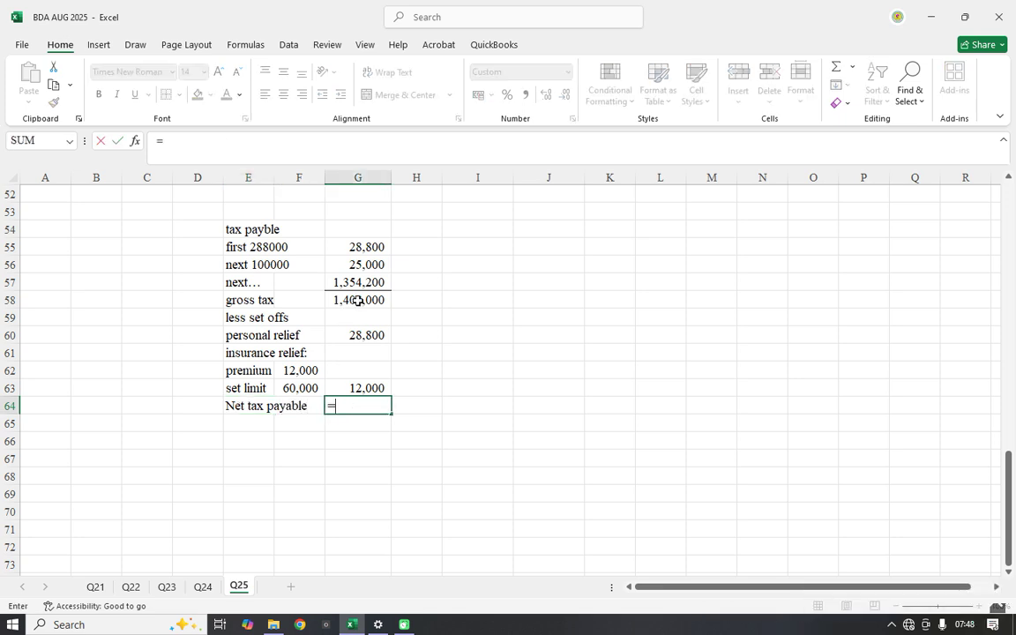
left_click(355, 300)
type("-")
left_click(368, 335)
type("-")
left_click(381, 388)
key("Return")
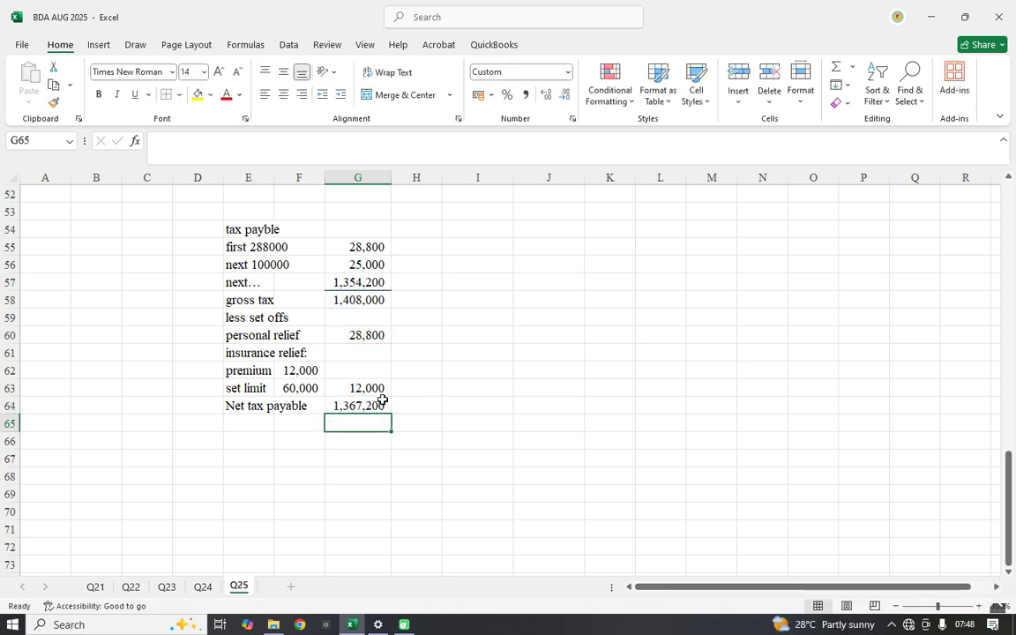
- Give the net tax total a top and thick bottom border, and bold the 'tax payble' heading
key("Up")
left_click(179, 94)
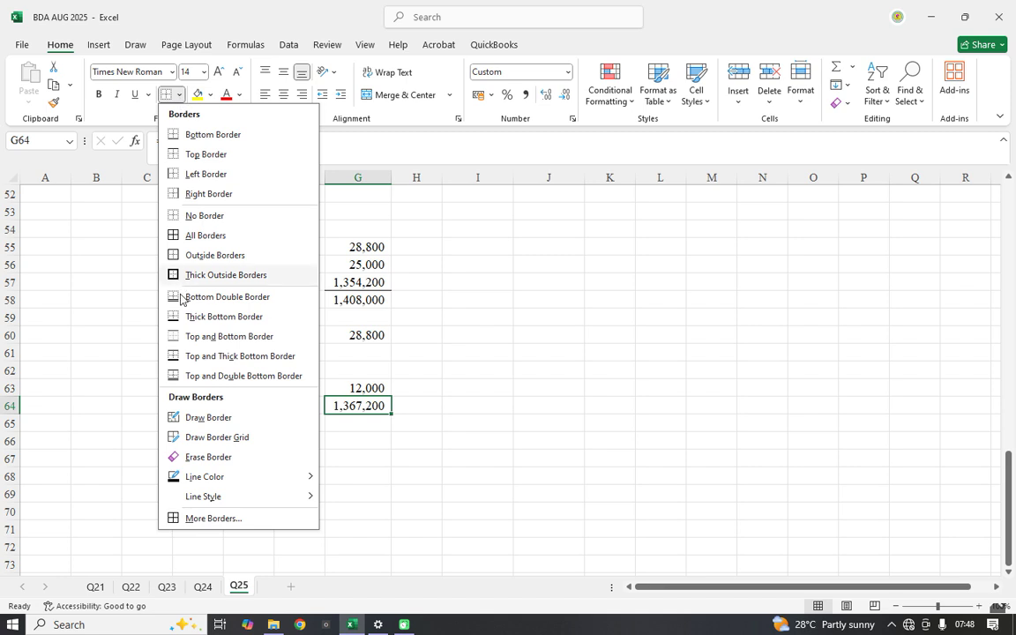
left_click(182, 356)
left_click(406, 496)
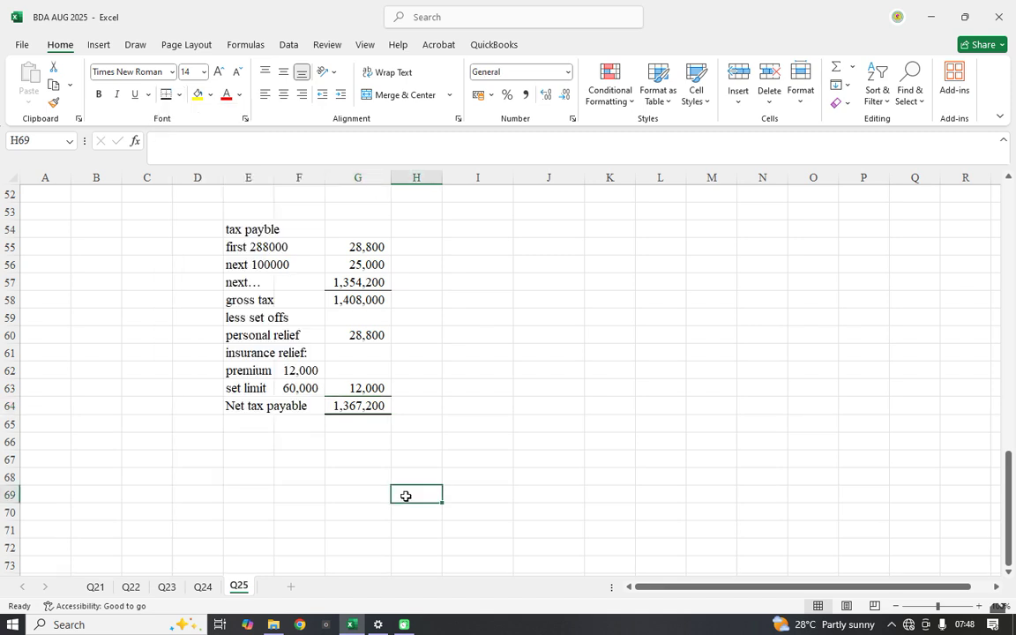
scroll(405, 497, "up", 1)
left_click(246, 283)
key("ctrl+b")
scroll(473, 518, "up", 1)
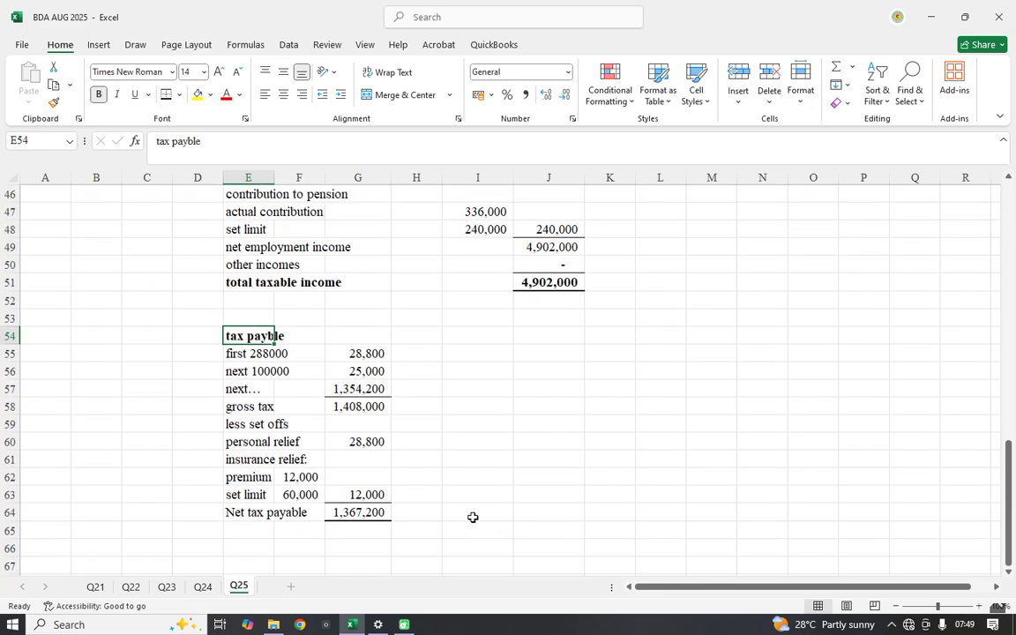
scroll(473, 518, "up", 2)
scroll(473, 518, "up", 3)
scroll(472, 517, "up", 1)
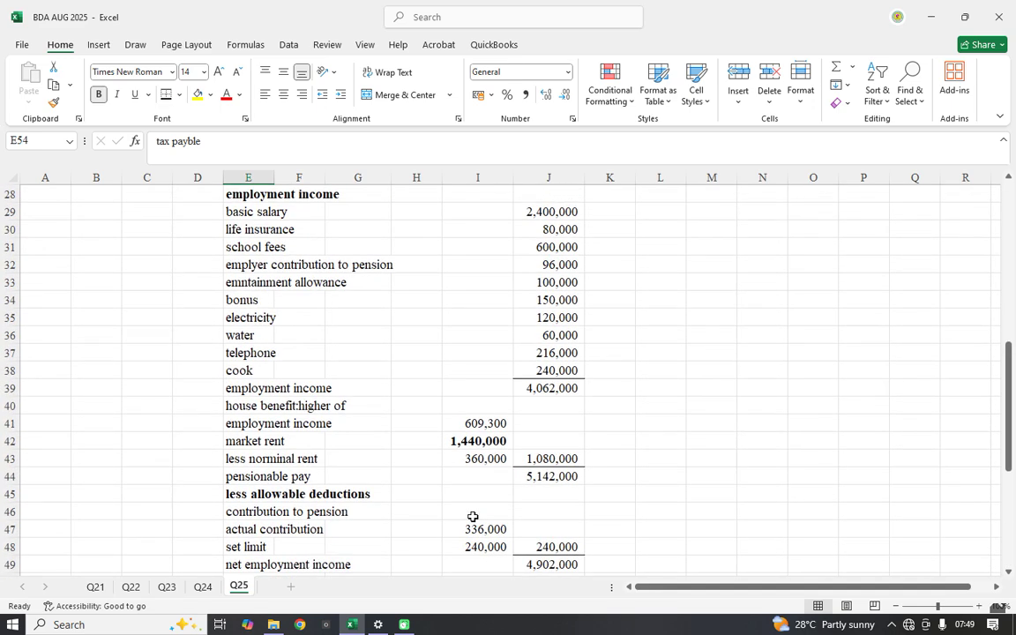
scroll(472, 517, "up", 3)
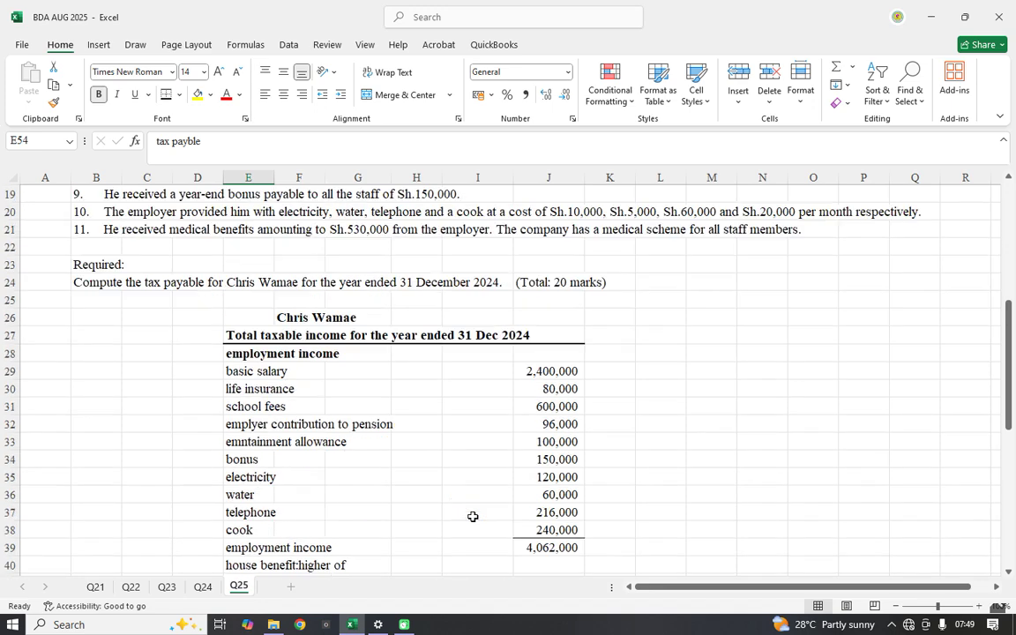
scroll(473, 516, "up", 1)
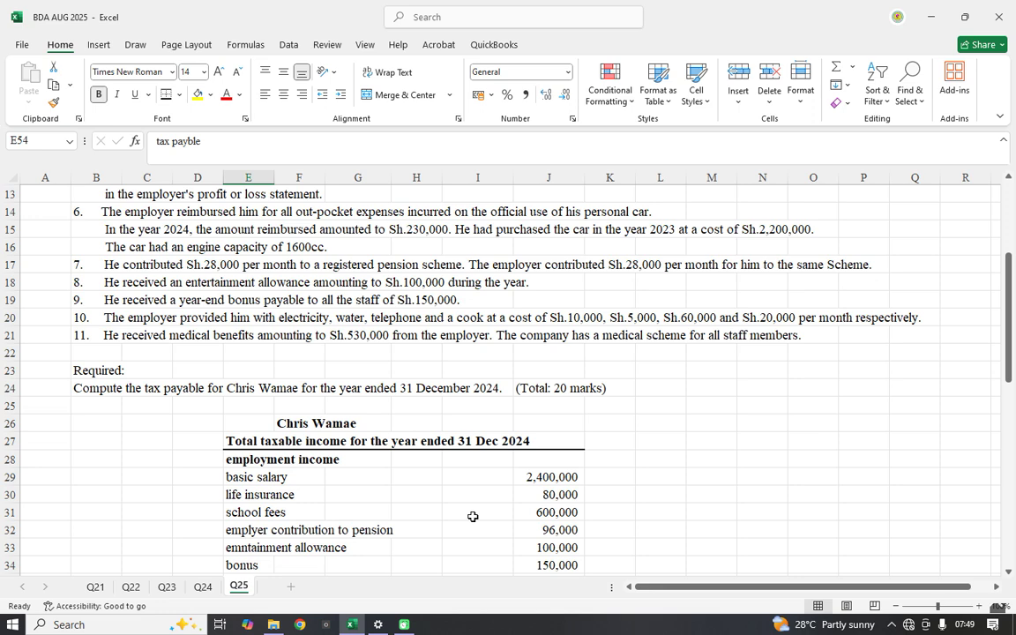
scroll(472, 517, "up", 1)
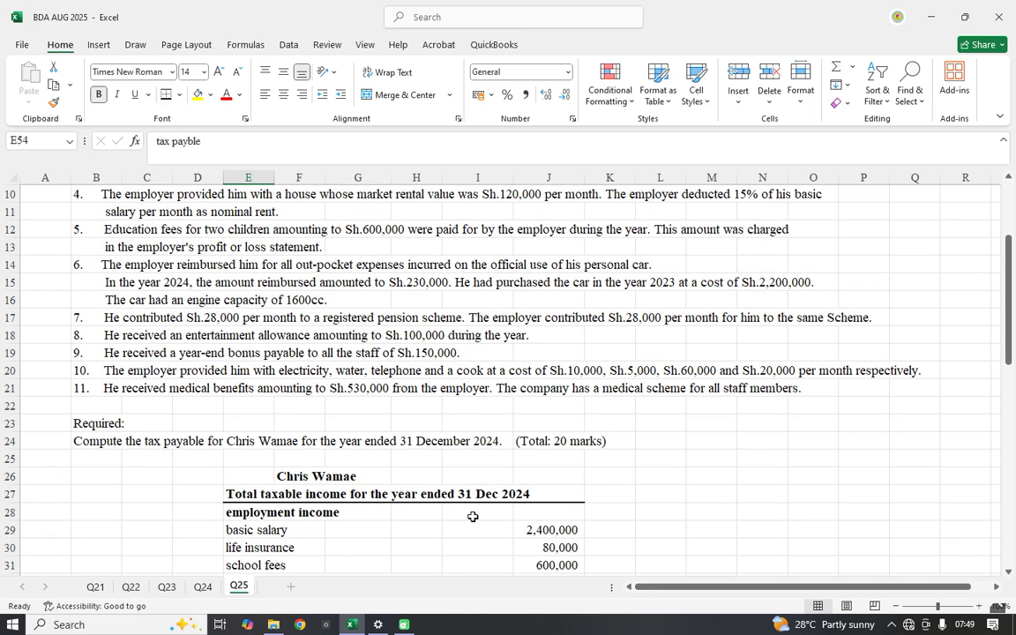
scroll(473, 517, "up", 2)
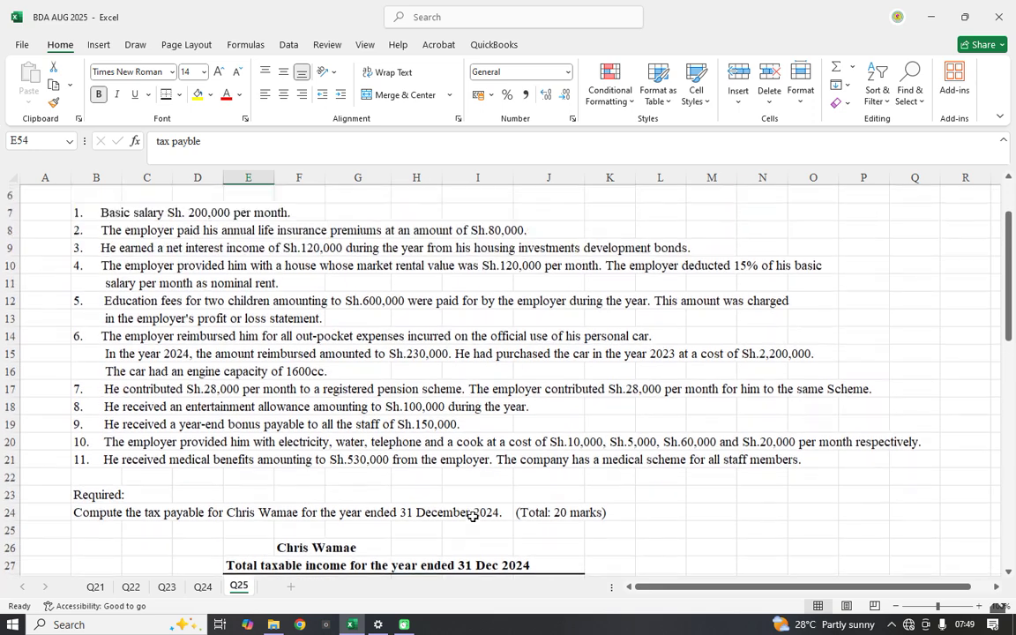
scroll(472, 517, "up", 1)
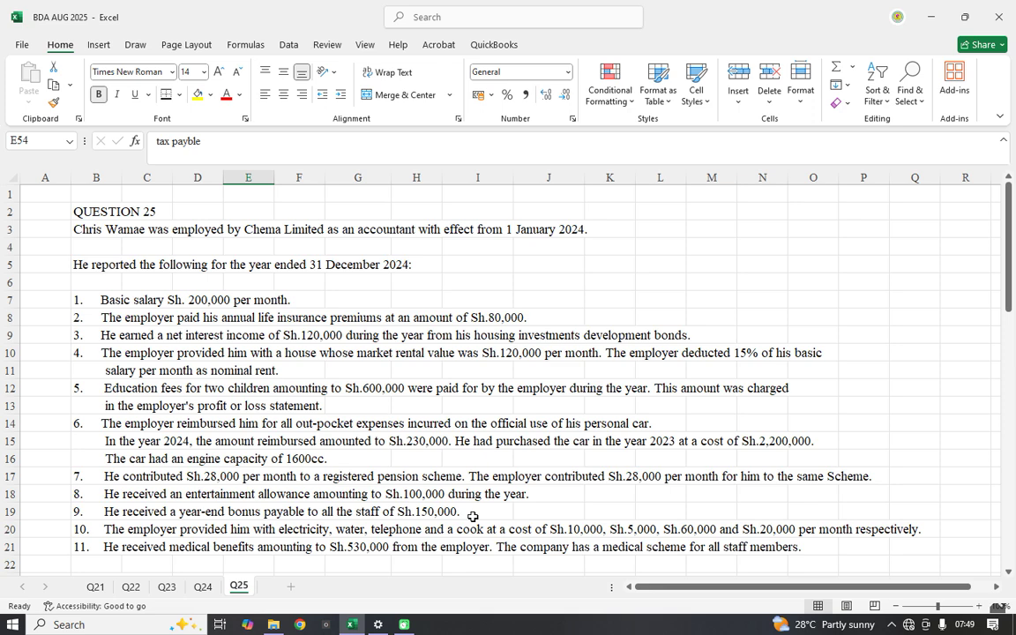
scroll(512, 441, "down", 1)
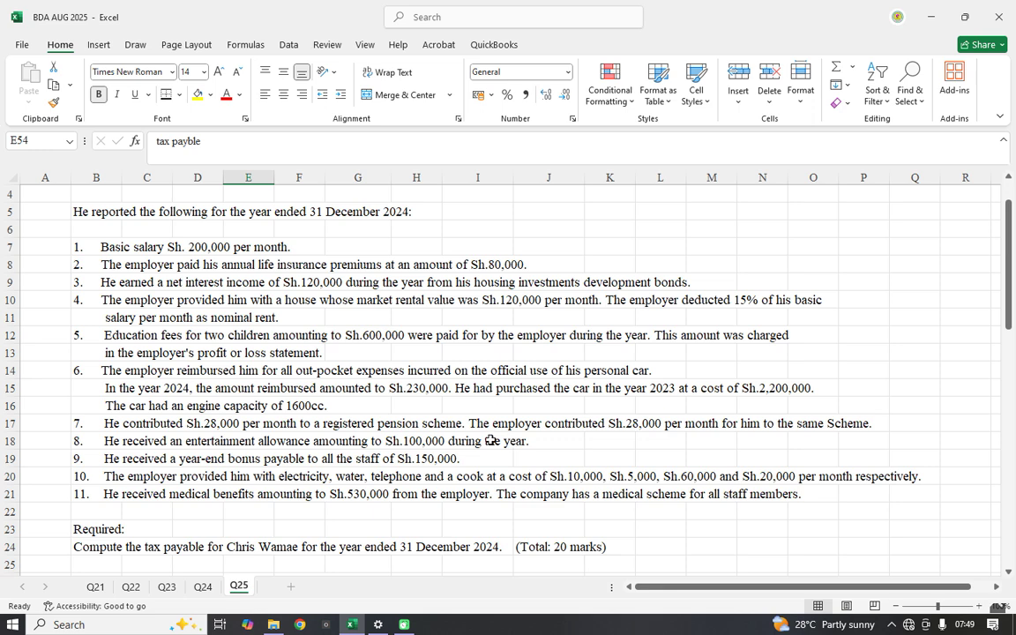
scroll(491, 440, "down", 2)
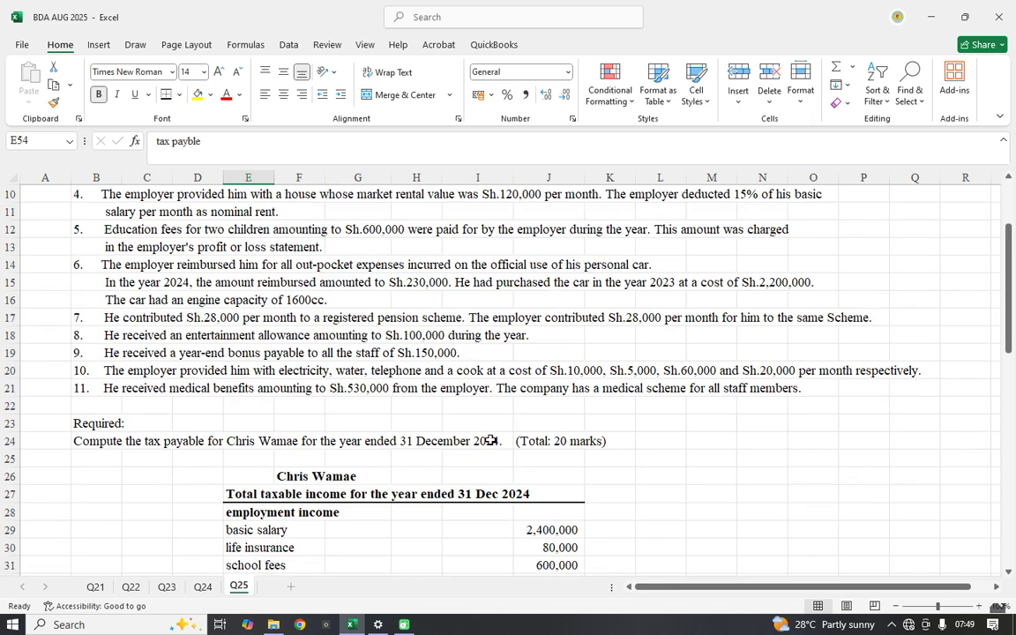